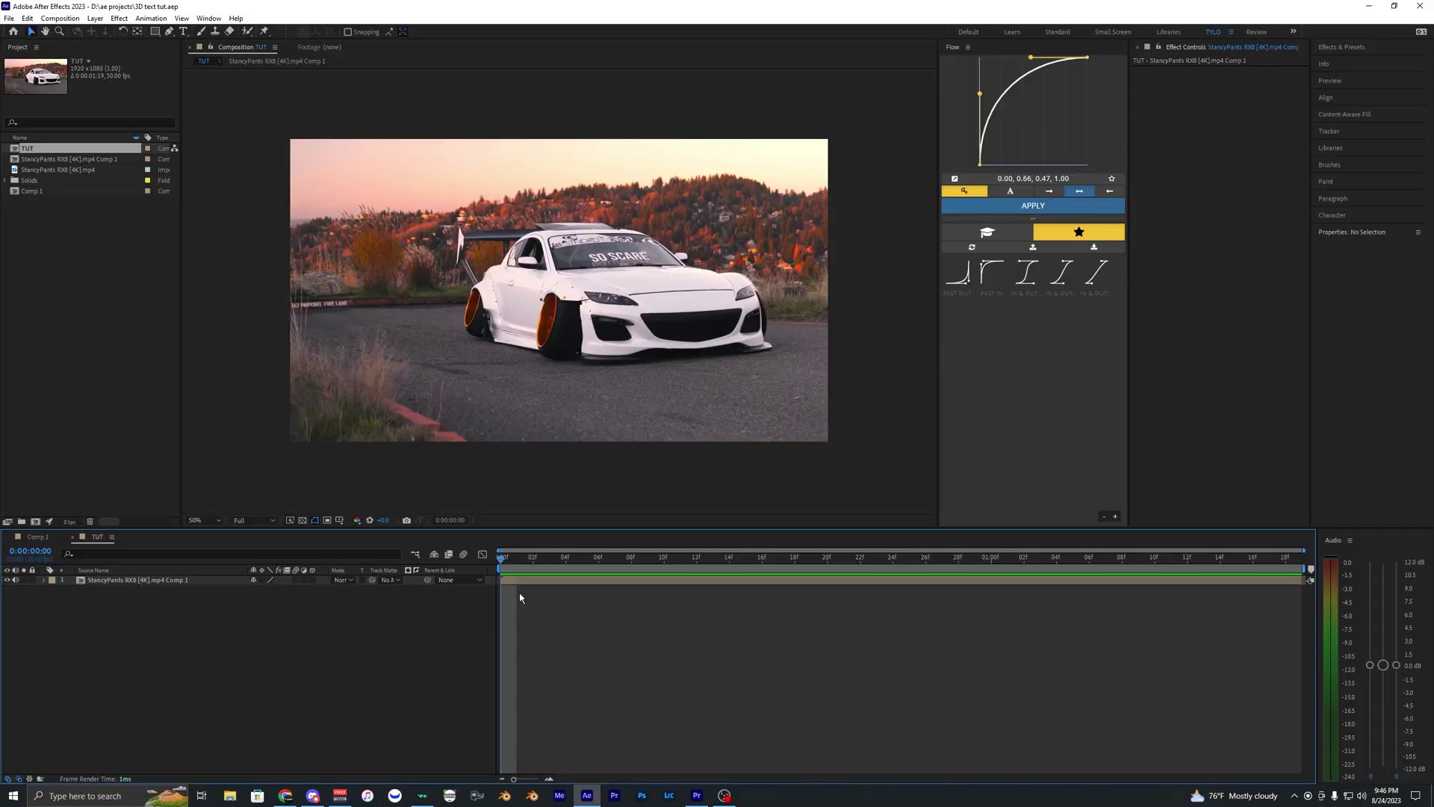
# Run the 3D Camera Tracker on the StancyPants RX8 footage comp layer
pyautogui.click(577, 529)
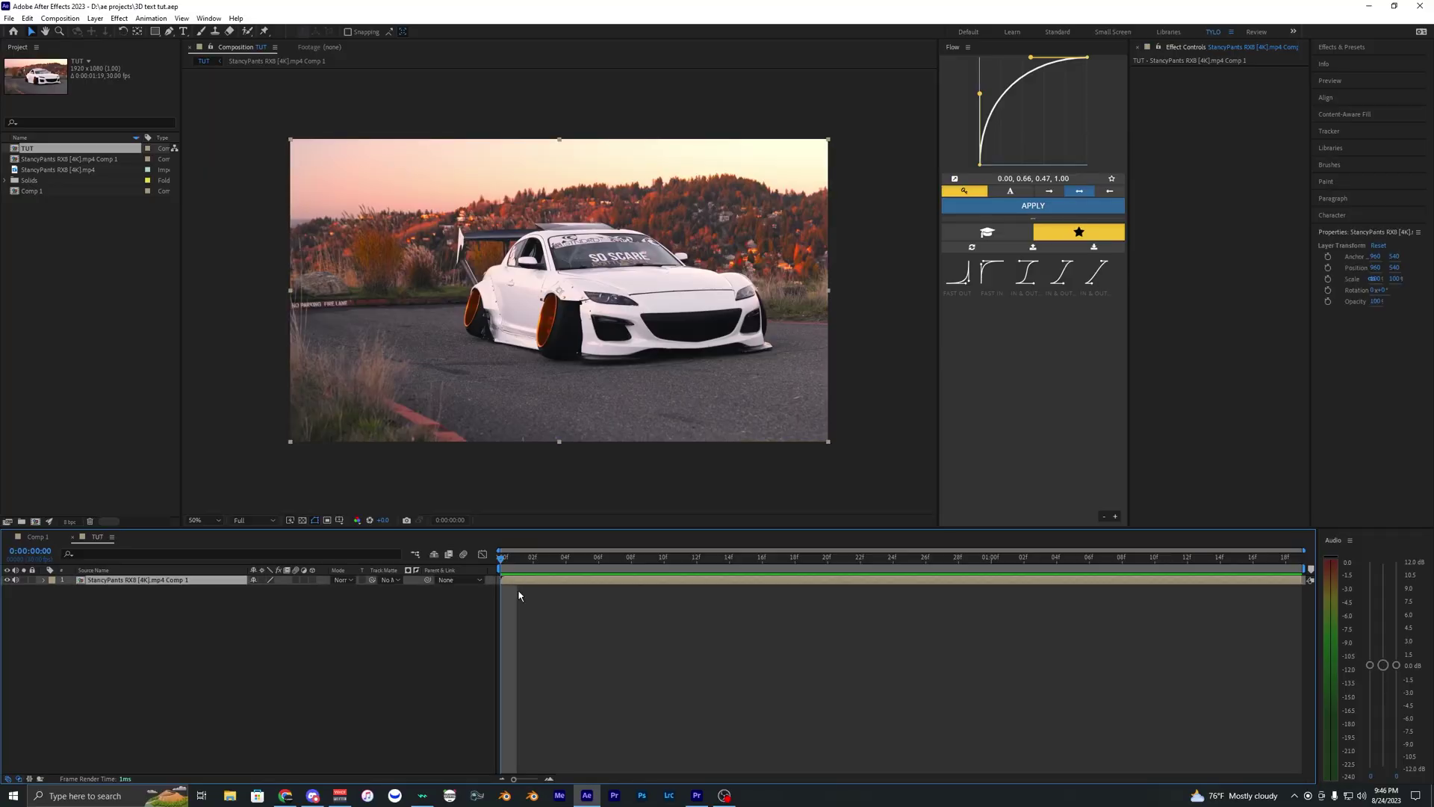
pyautogui.click(519, 594)
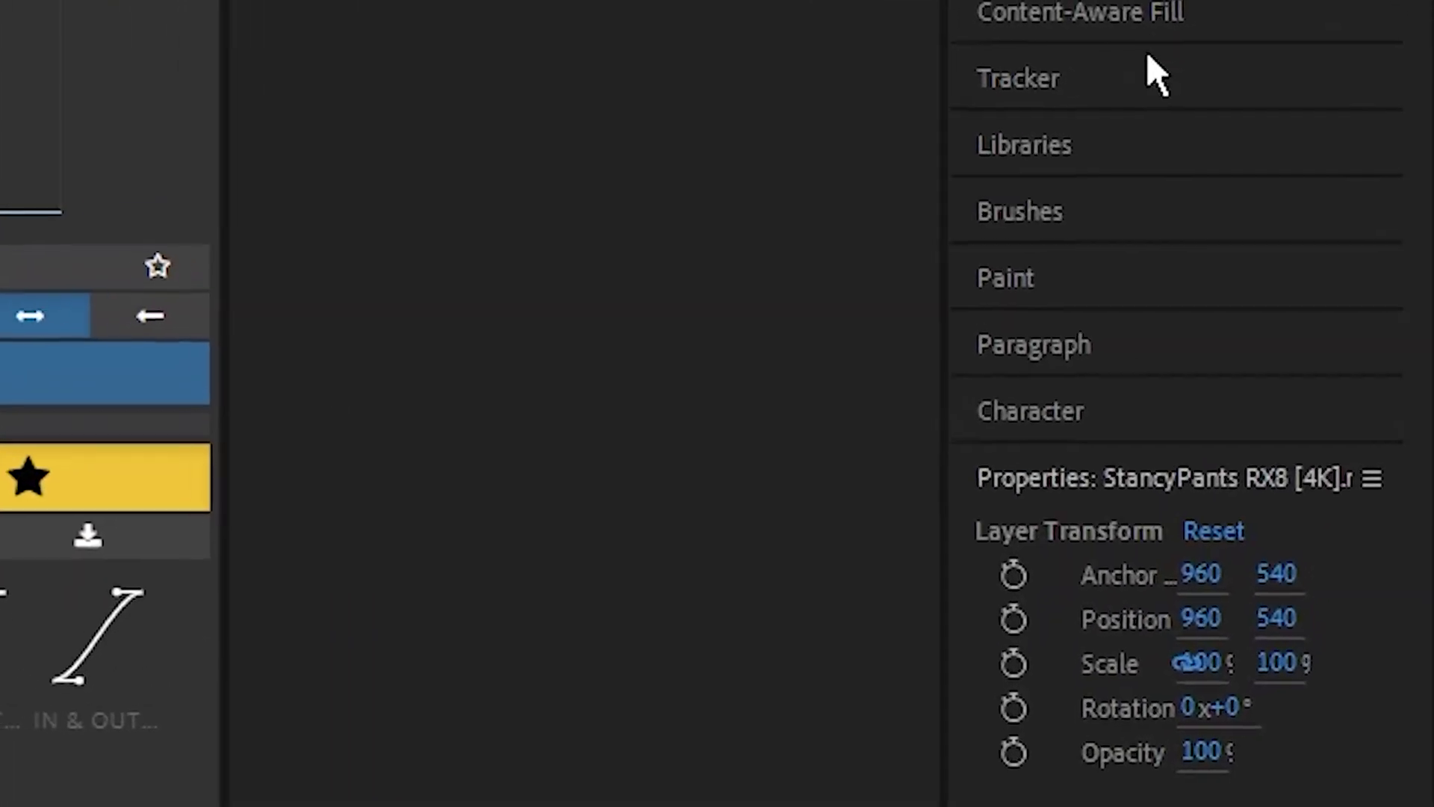
pyautogui.click(1165, 89)
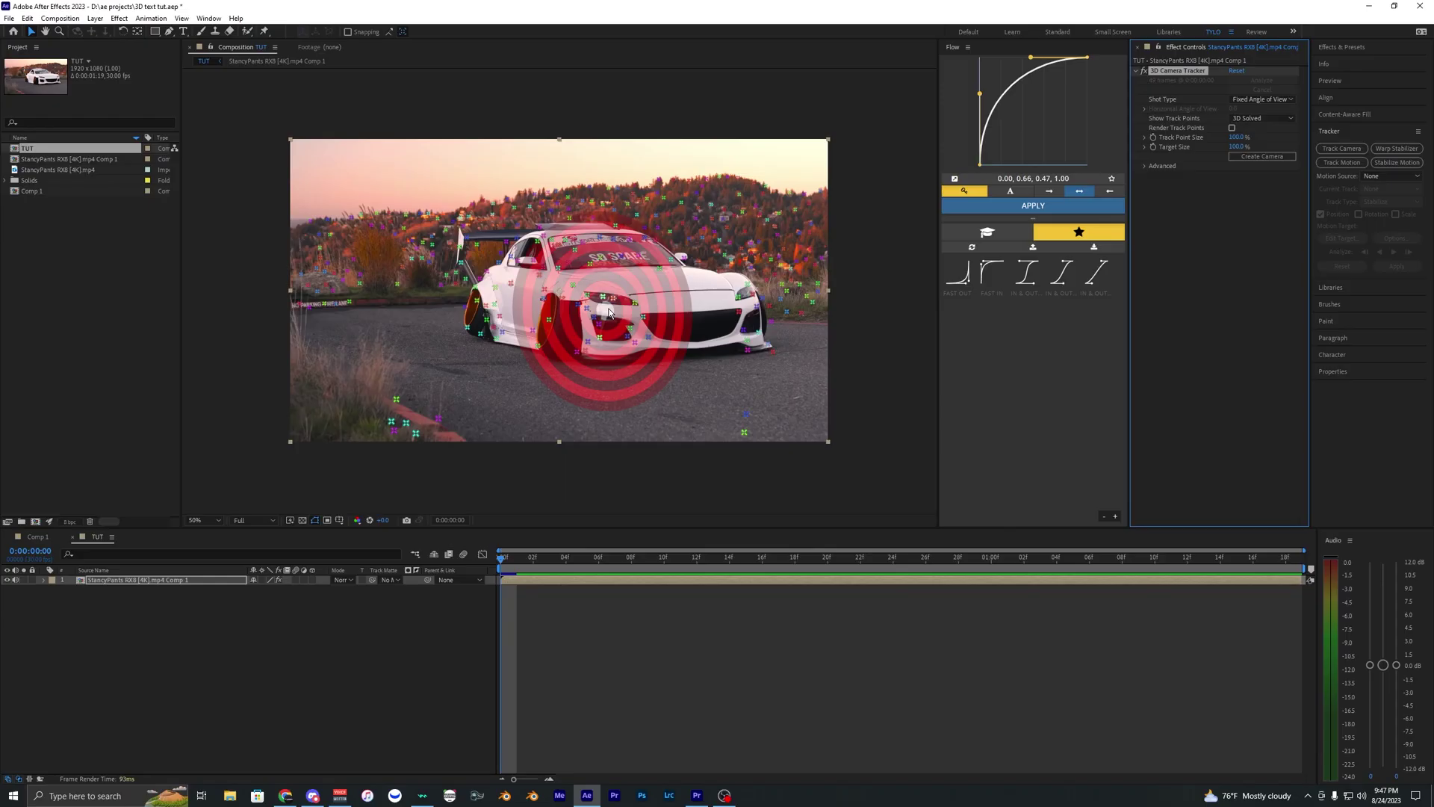
pyautogui.moveTo(553, 196)
pyautogui.mouseDown()
pyautogui.moveTo(499, 224)
pyautogui.moveTo(751, 250)
pyautogui.moveTo(534, 224)
pyautogui.mouseUp()
pyautogui.click(549, 630)
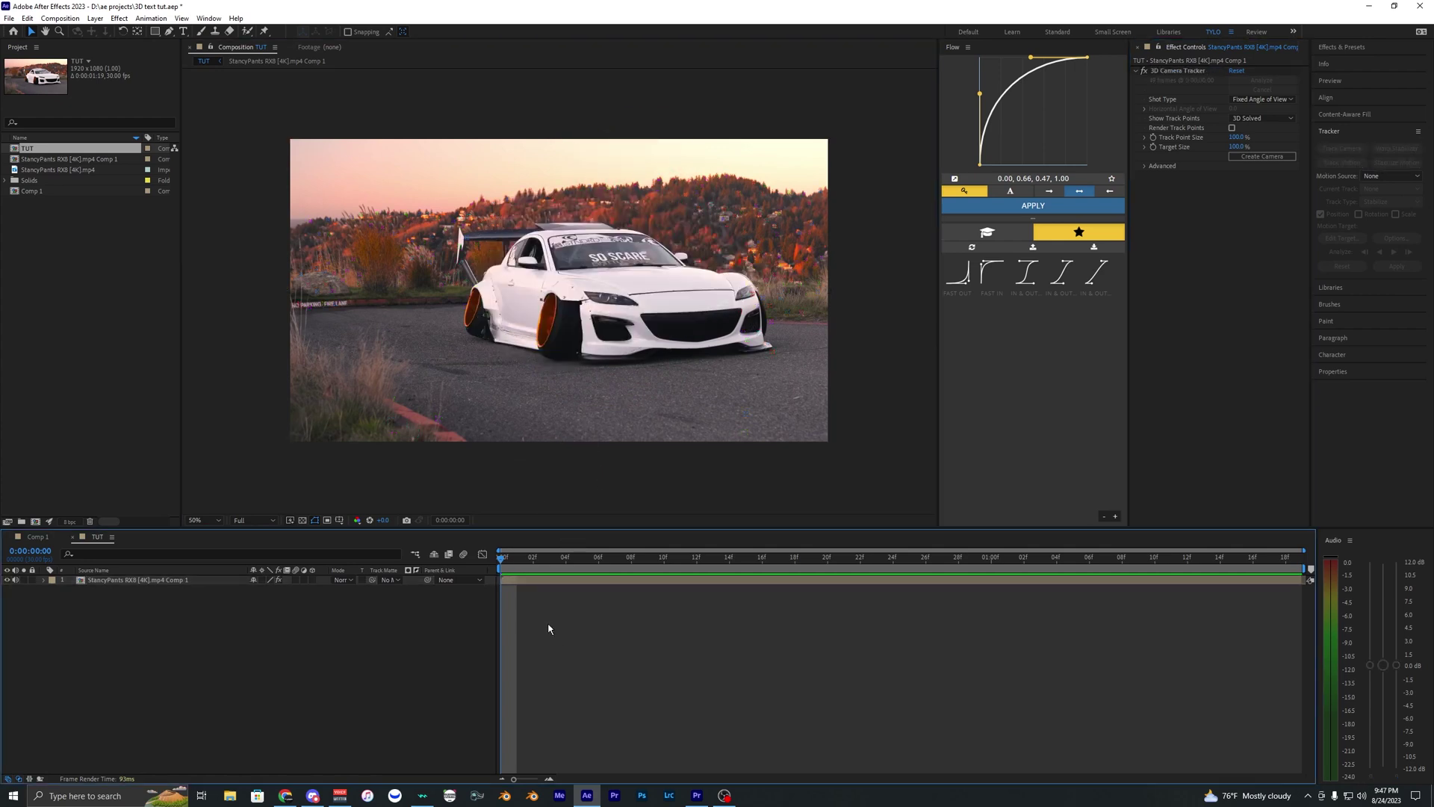
# Show the solved track points and create a text layer and camera from the points around the car's front bumper
pyautogui.click(520, 580)
pyautogui.click(1177, 70)
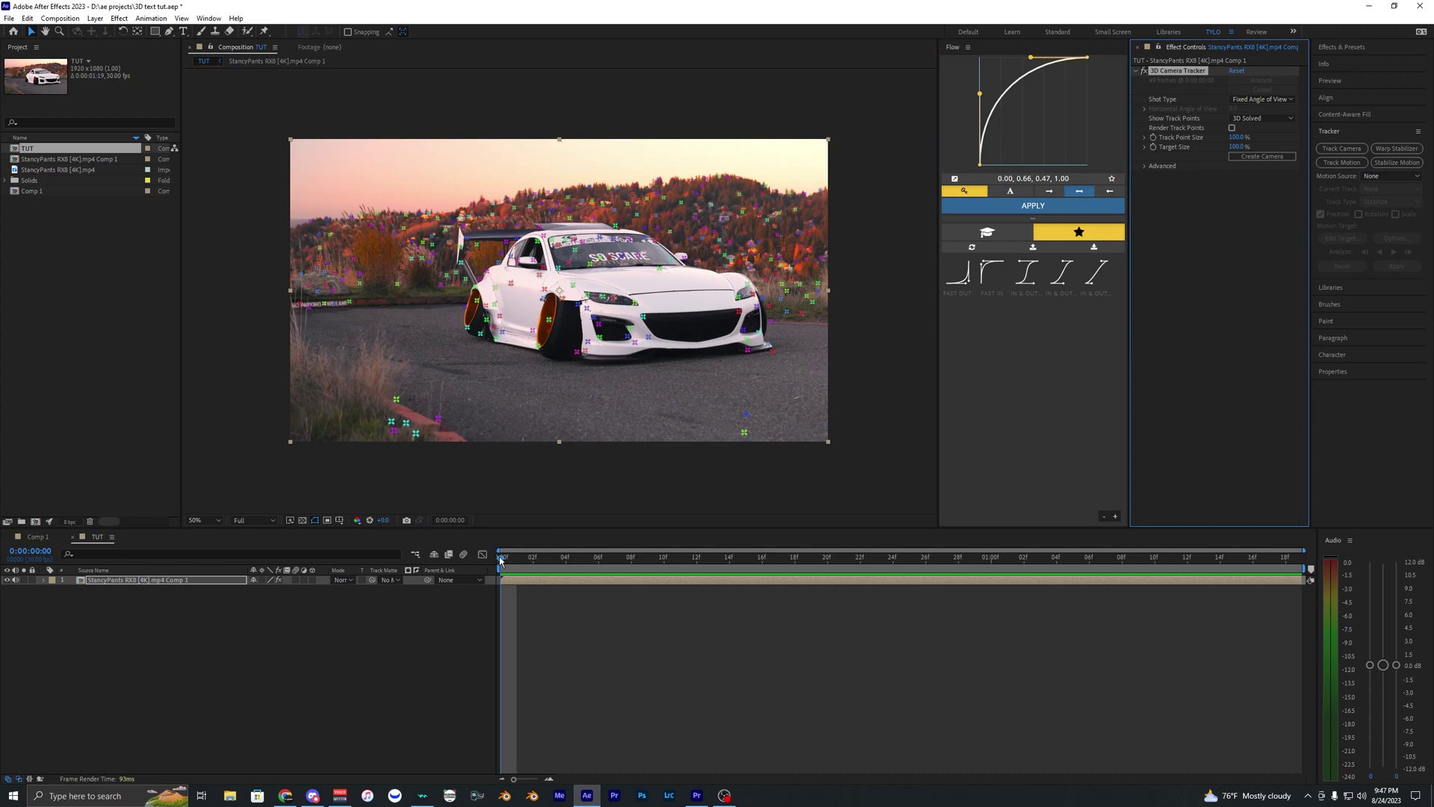
pyautogui.moveTo(500, 558); pyautogui.dragTo(598, 539)
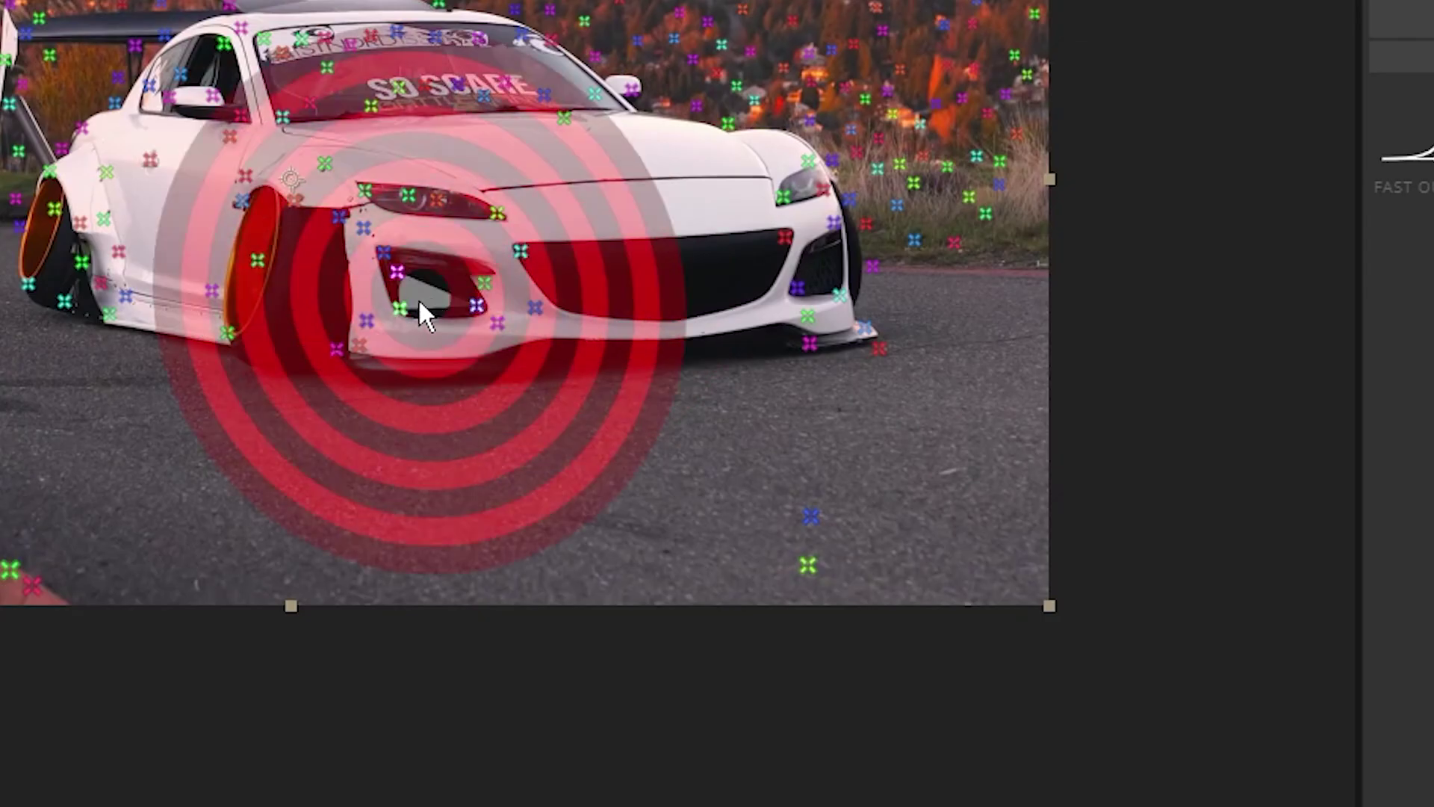
pyautogui.rightClick(414, 293)
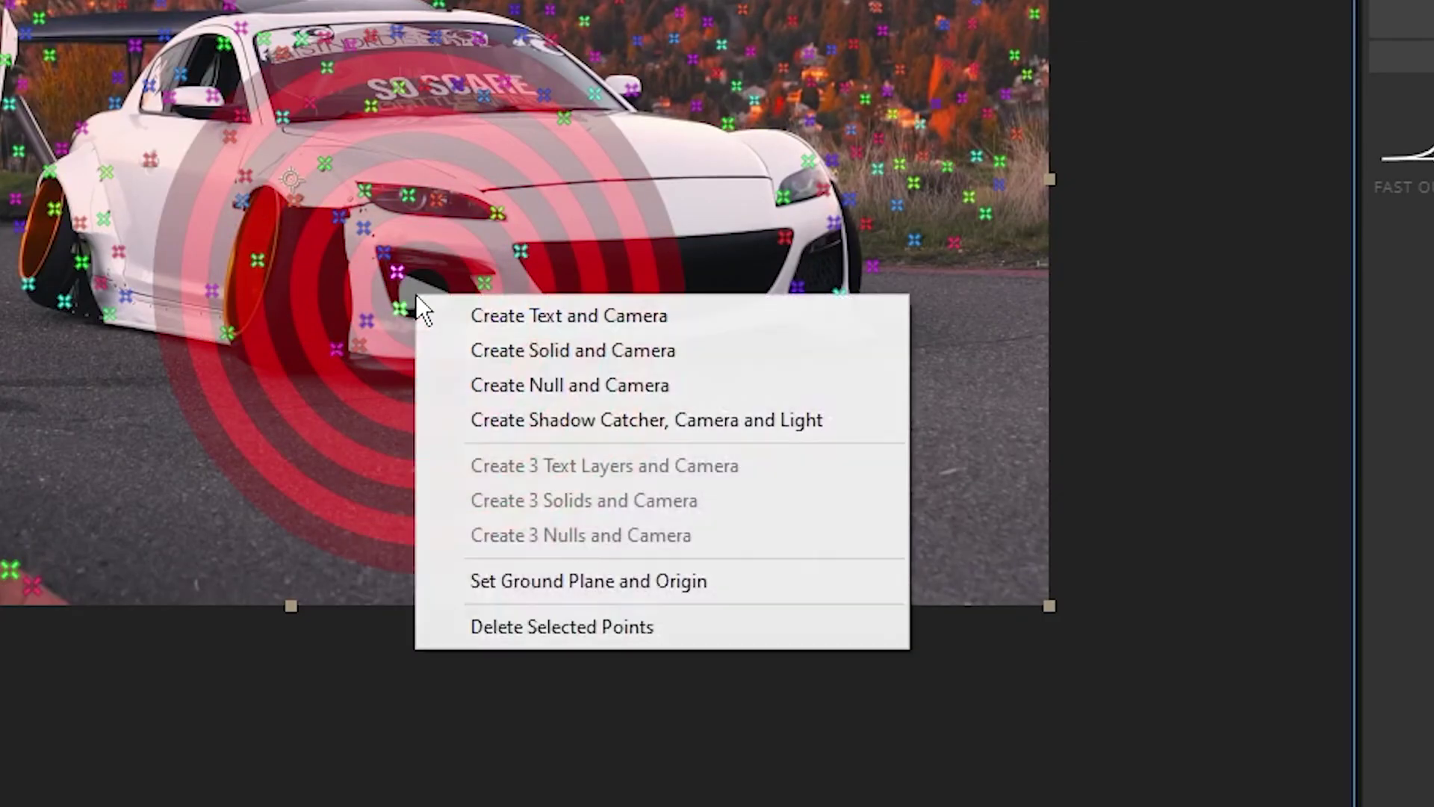
pyautogui.click(595, 324)
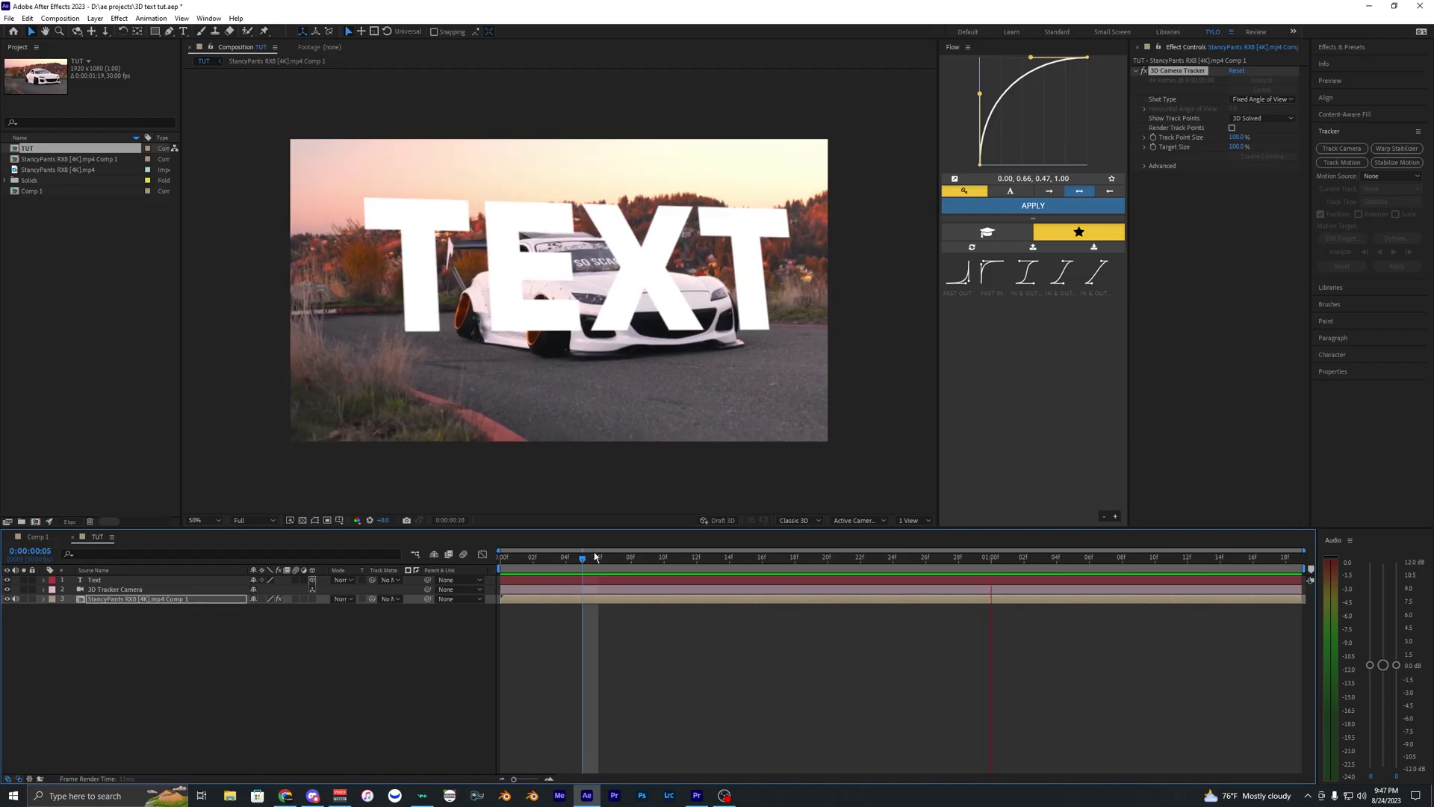
# Return to the first frame and replace the tracked text layer's wording with "tylo"
pyautogui.moveTo(538, 560); pyautogui.dragTo(499, 557)
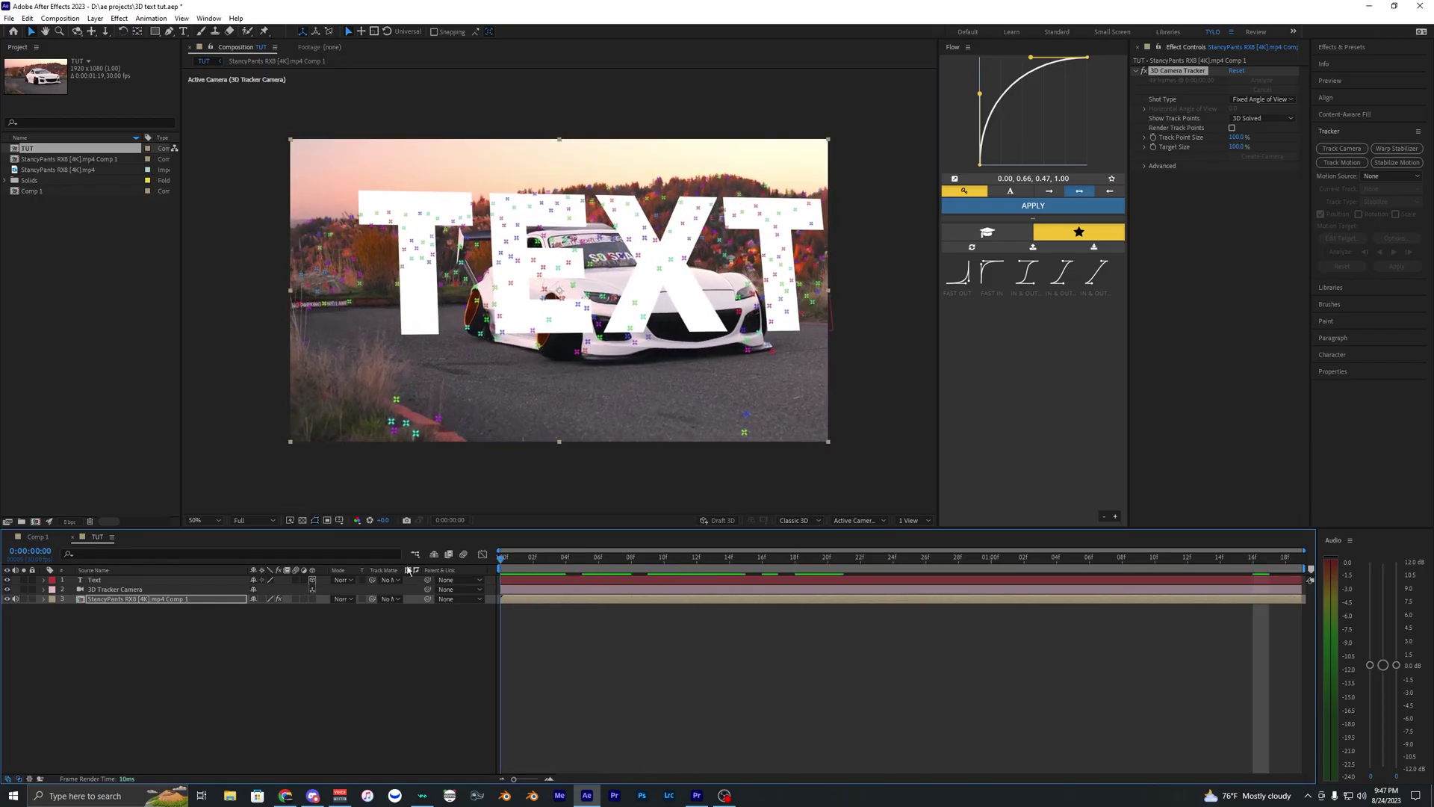
pyautogui.doubleClick(571, 281)
pyautogui.press('BackSpace')
pyautogui.write('tylo')
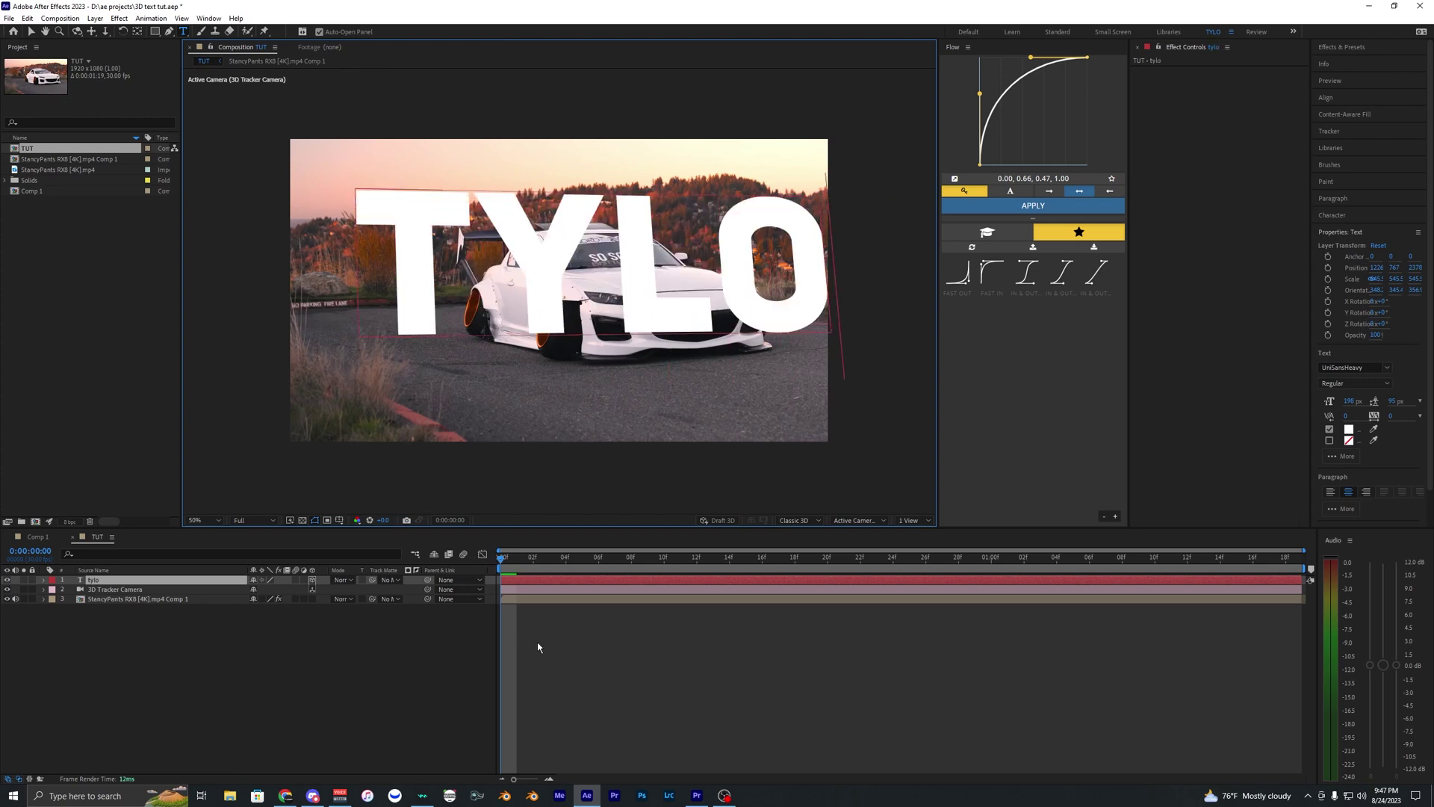
pyautogui.click(541, 638)
pyautogui.press('v')
# Create a new black solid layer with the default settings
pyautogui.click(95, 18)
pyautogui.moveTo(163, 32)
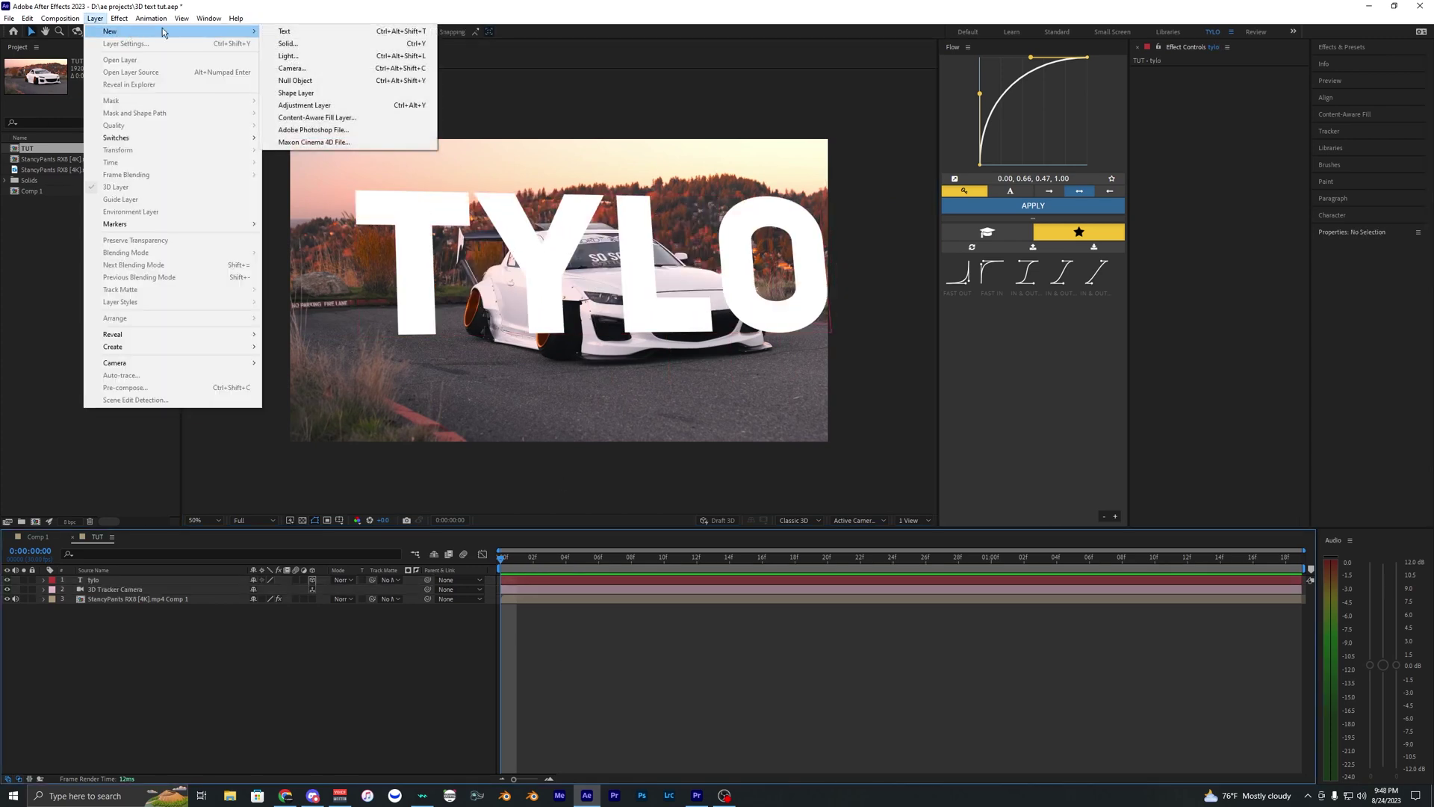
pyautogui.click(298, 44)
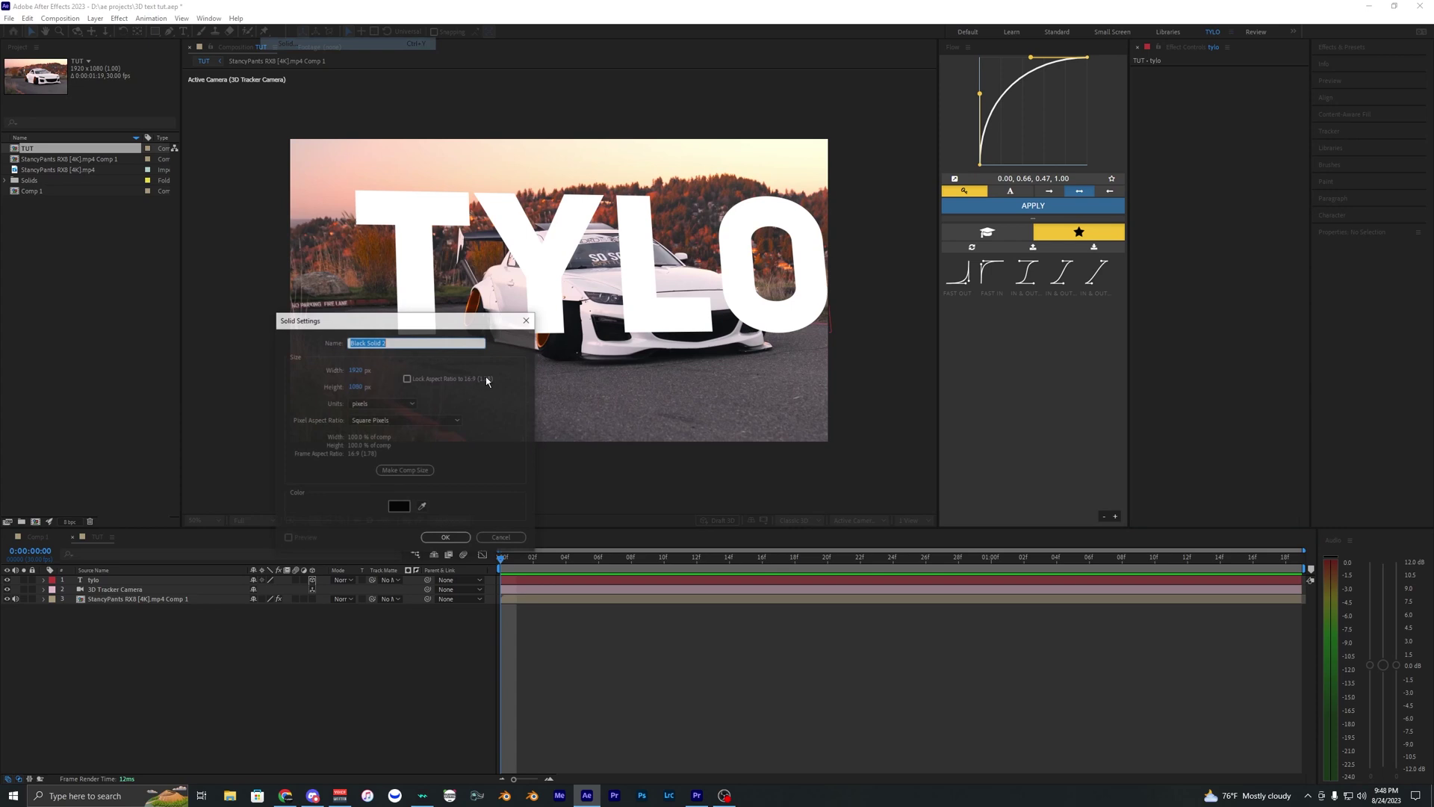
pyautogui.click(482, 532)
# Find the Video Copilot Element effect and apply it to the black solid
pyautogui.click(1341, 47)
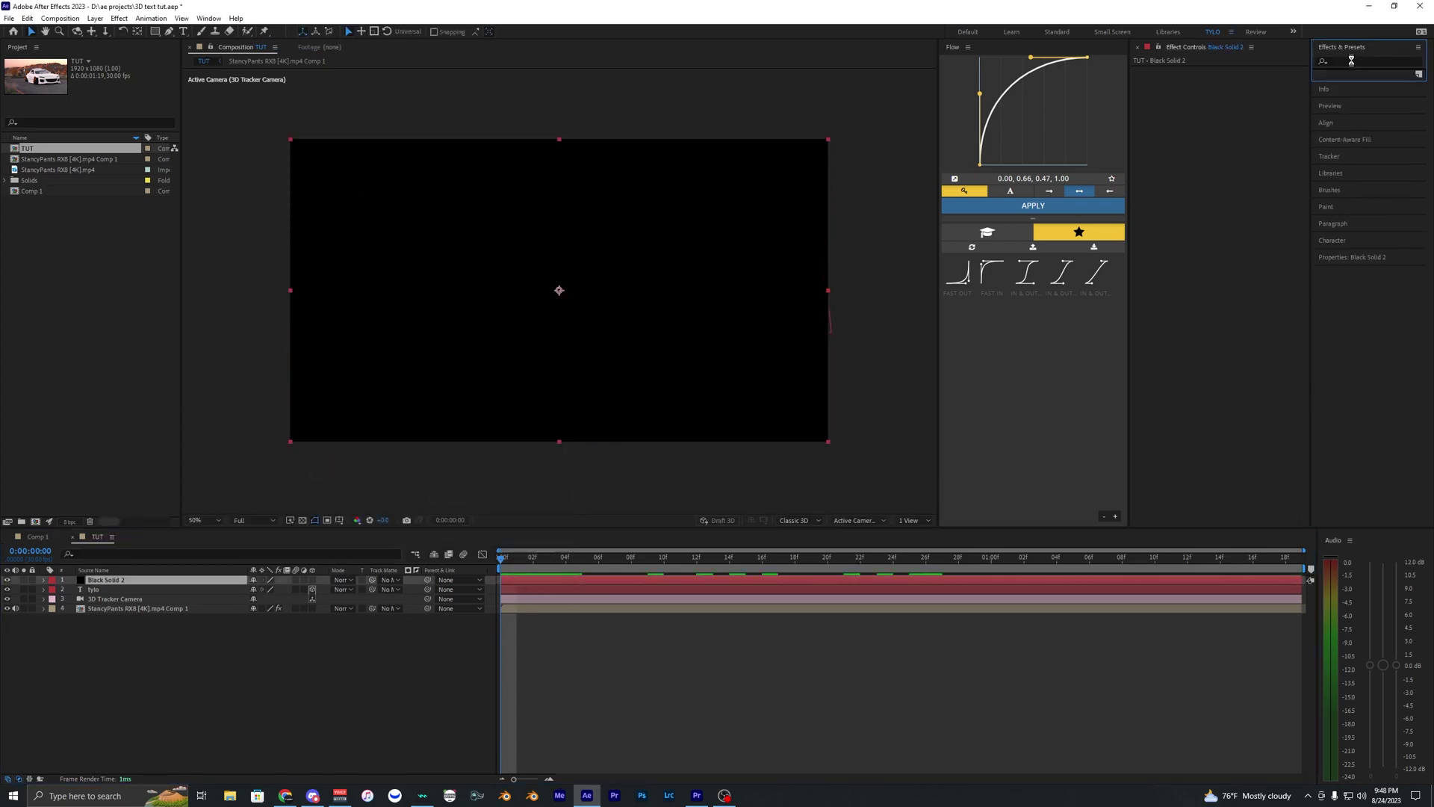
pyautogui.write('element')
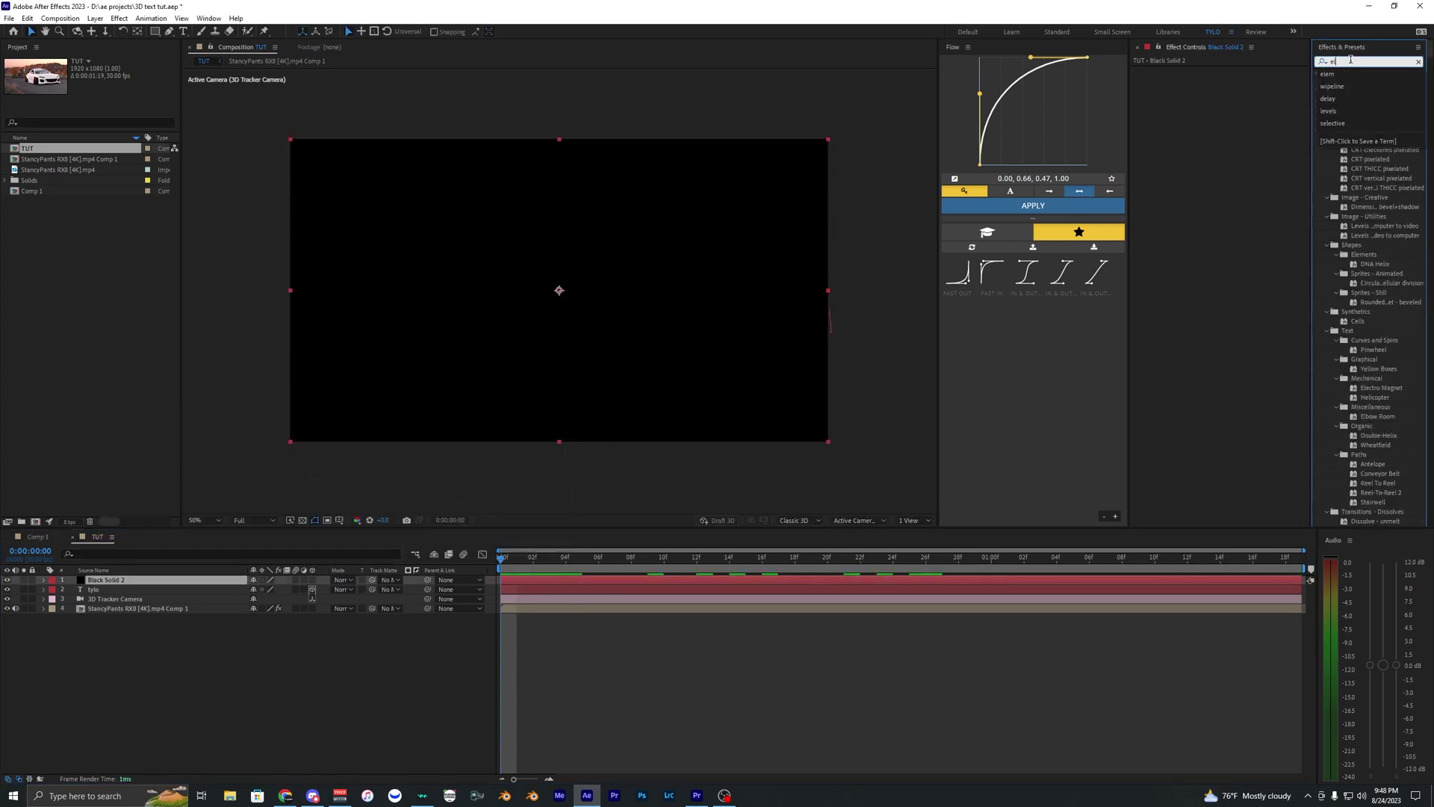
pyautogui.moveTo(1354, 83); pyautogui.dragTo(1295, 90)
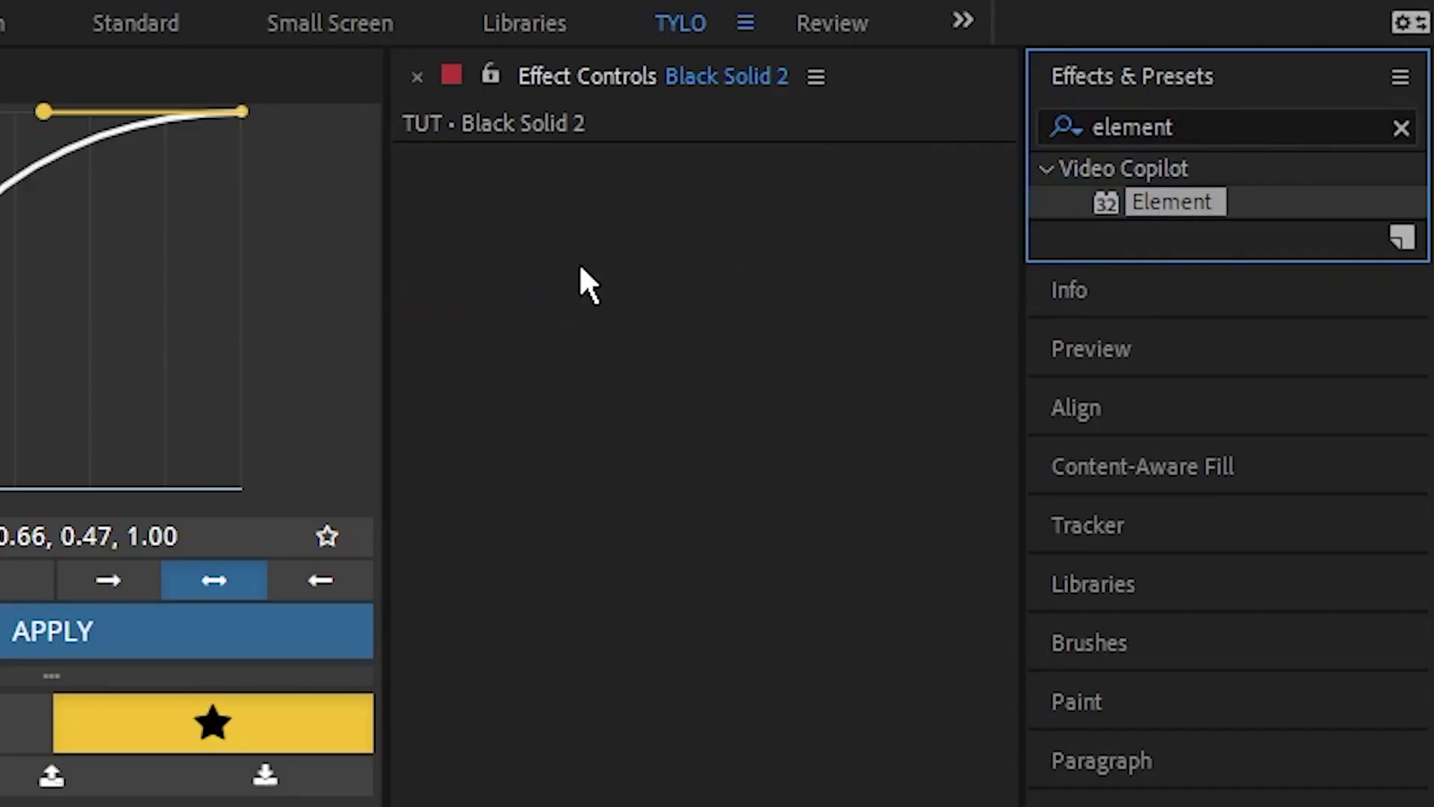
pyautogui.moveTo(587, 284); pyautogui.dragTo(575, 265)
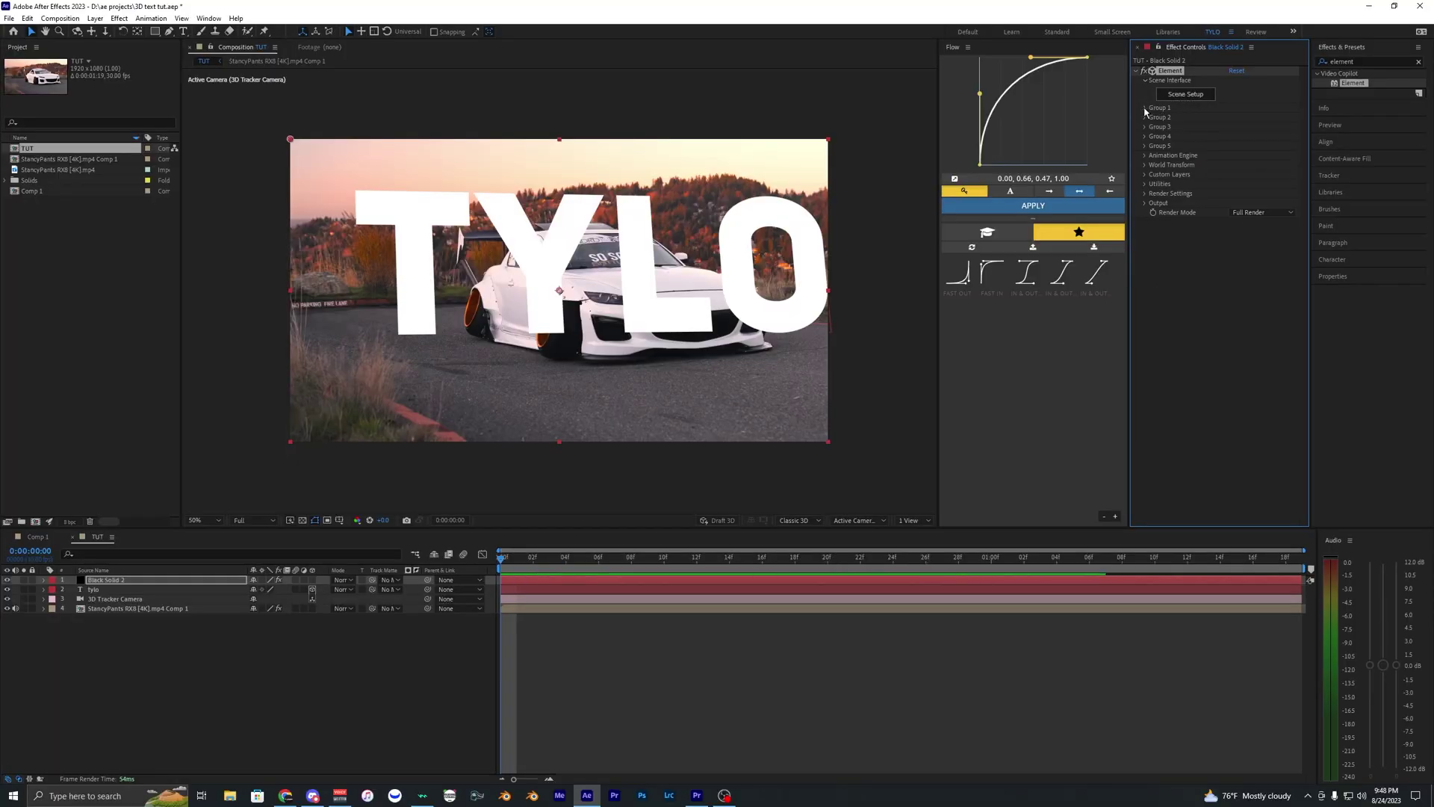
# Assign the tylo text layer to Path Layer 1 in Element's Custom Text and Masks
pyautogui.click(1144, 108)
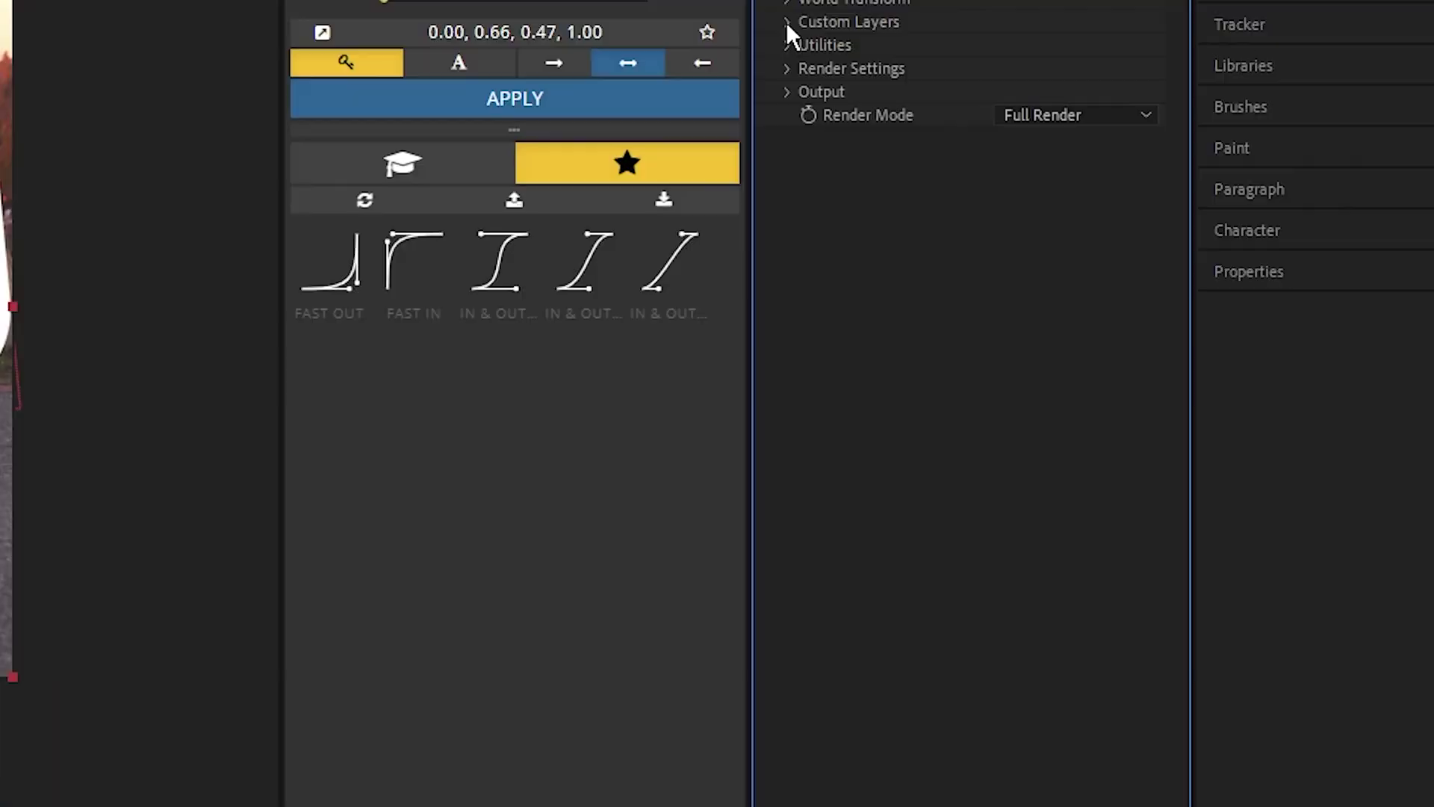
pyautogui.click(1144, 174)
pyautogui.click(1154, 184)
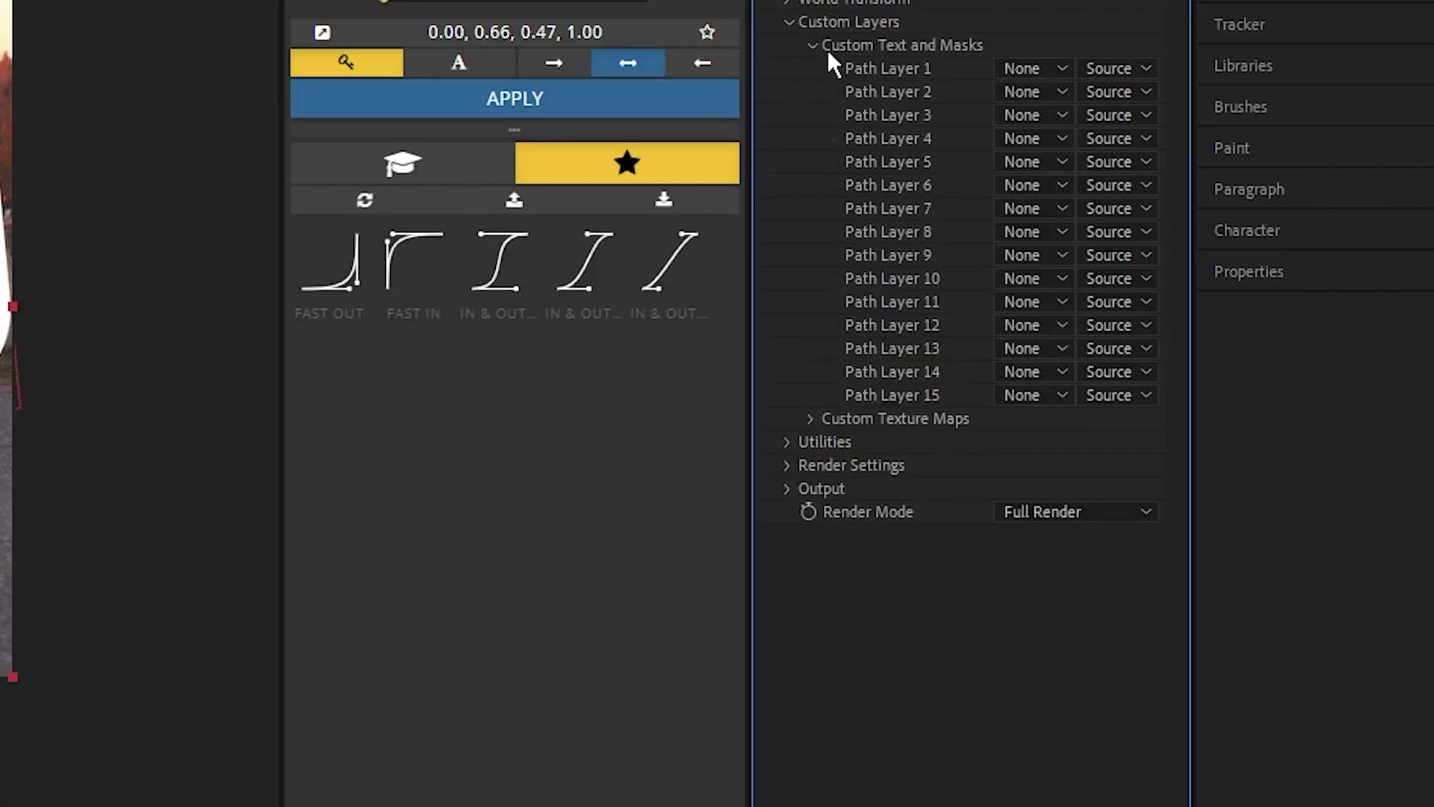
pyautogui.click(1011, 71)
pyautogui.click(1091, 160)
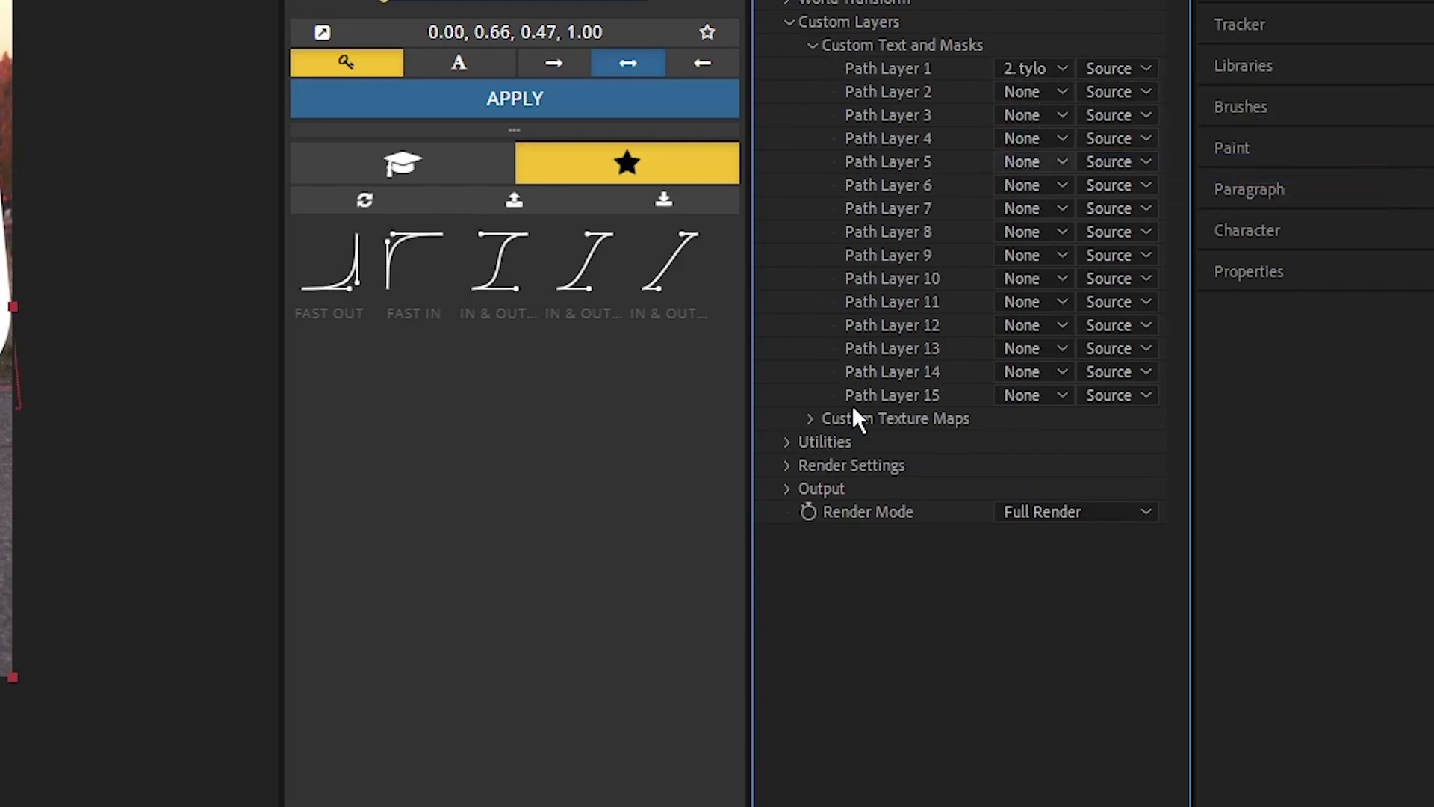
# Assign the StancyPants RX8 comp layer to Layer 1 of Element's Custom Texture Maps
pyautogui.click(811, 418)
pyautogui.click(1033, 440)
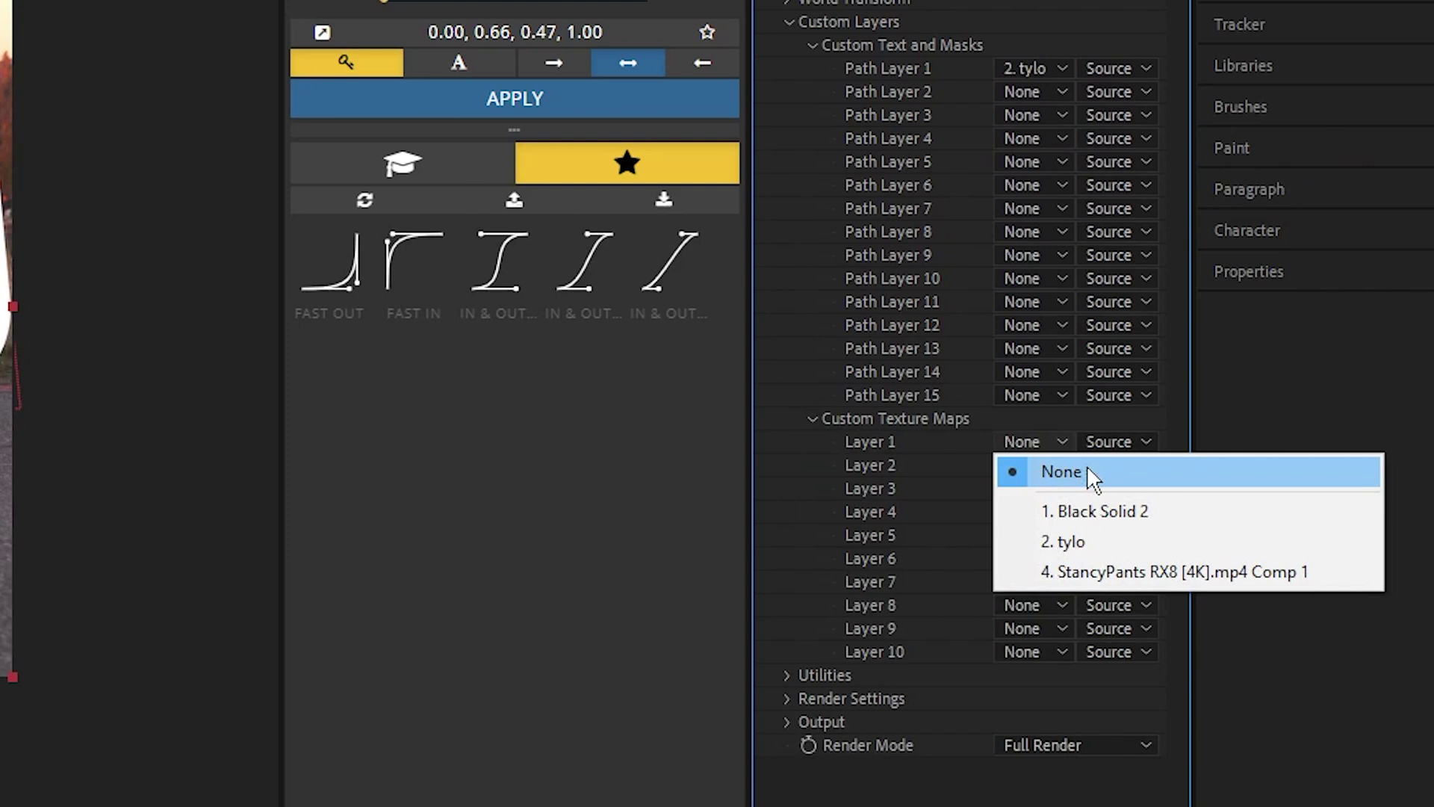
pyautogui.click(1112, 573)
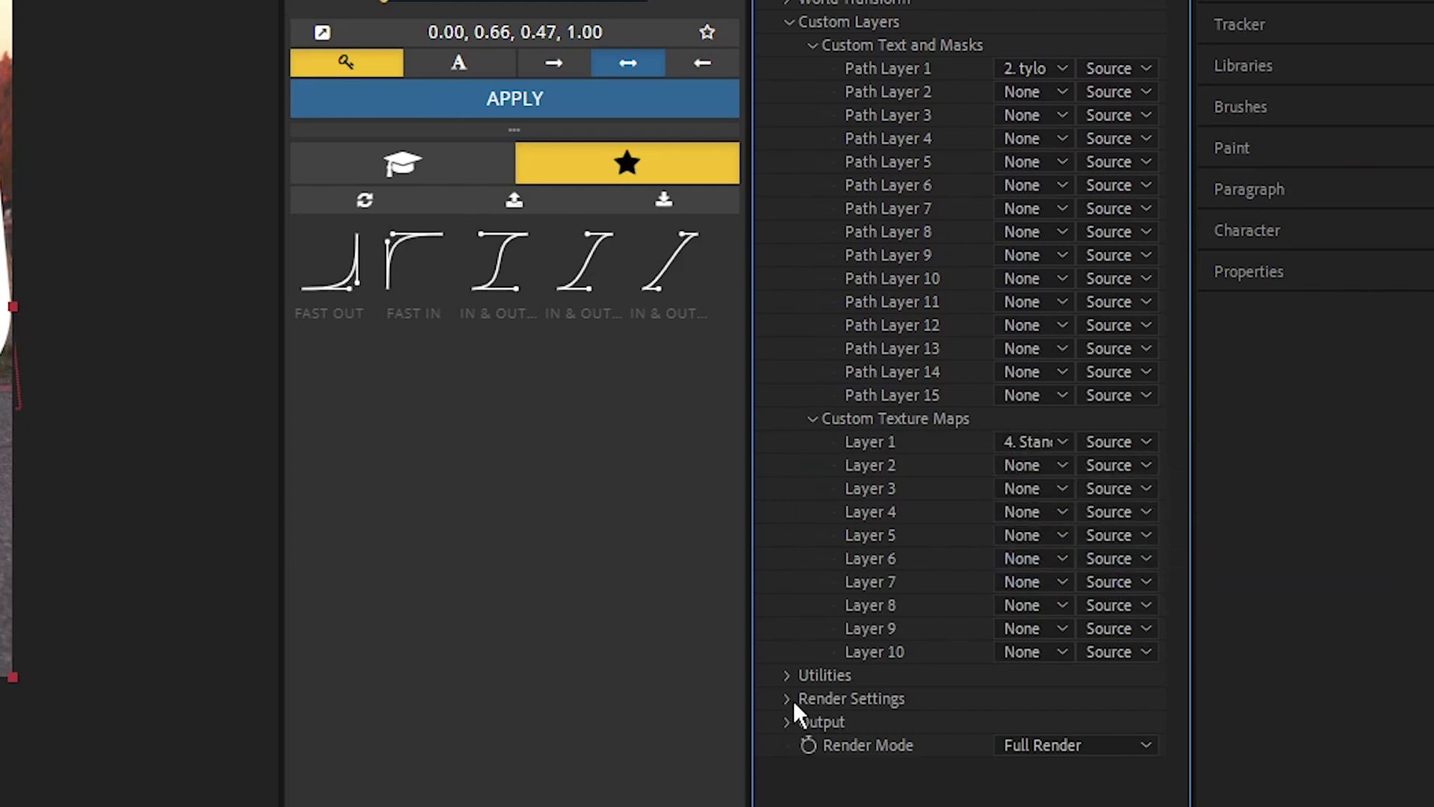
# Set the Override Layer of Element's Physical Environment render settings to the StancyPants RX8 comp layer
pyautogui.click(790, 698)
pyautogui.scroll(-4, 854, 738)
pyautogui.click(812, 522)
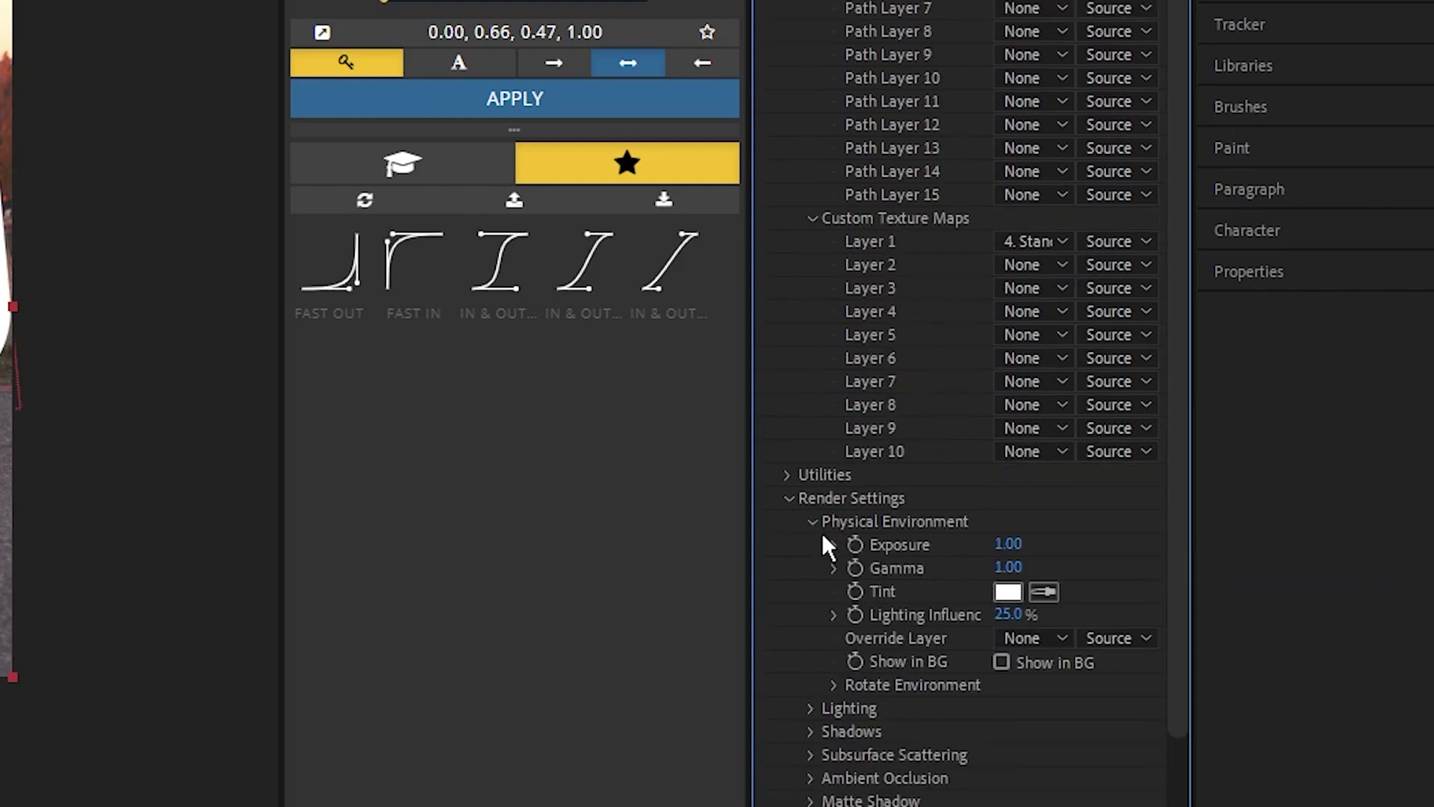
pyautogui.click(1016, 638)
pyautogui.click(1092, 769)
pyautogui.click(1027, 637)
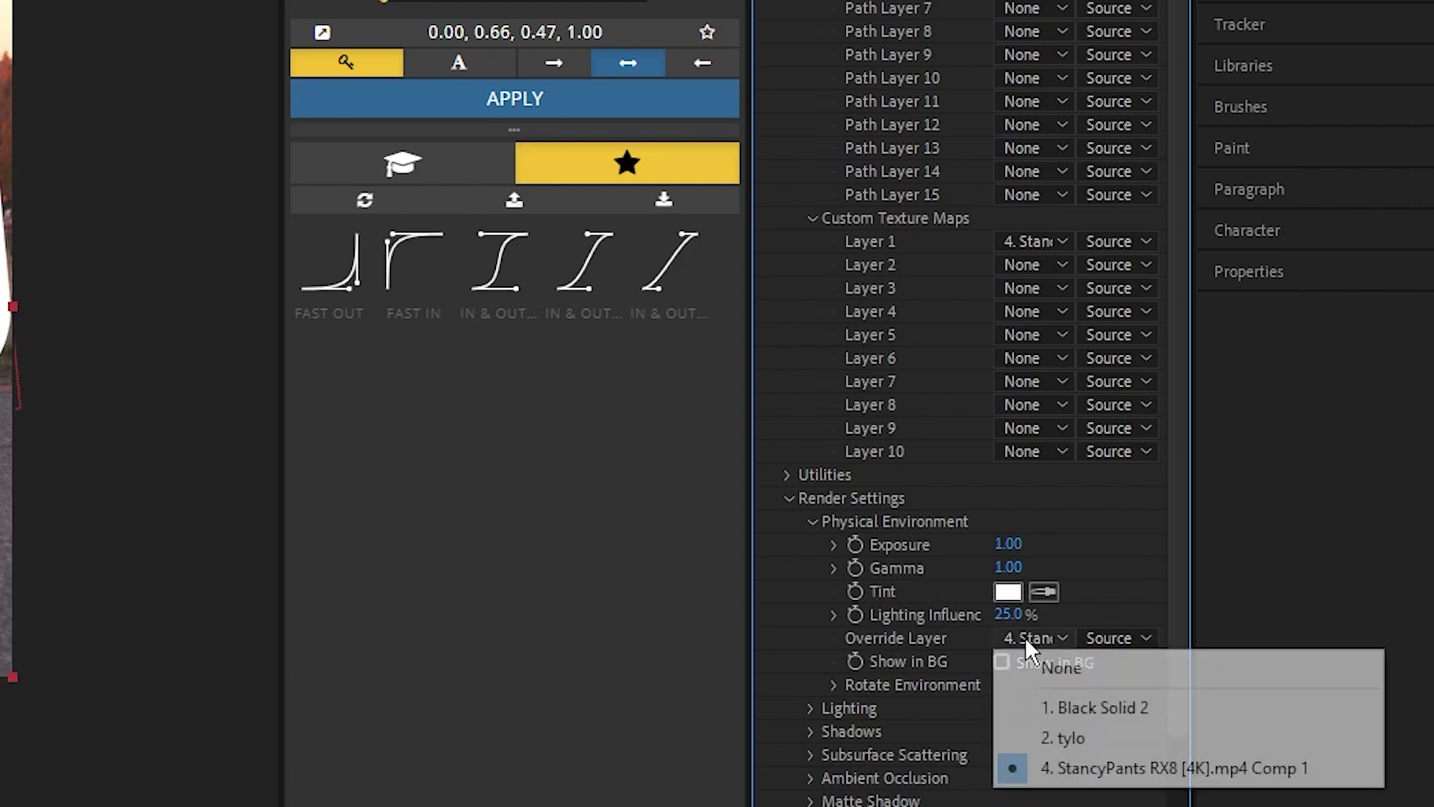
pyautogui.click(1053, 771)
pyautogui.scroll(4, 799, 545)
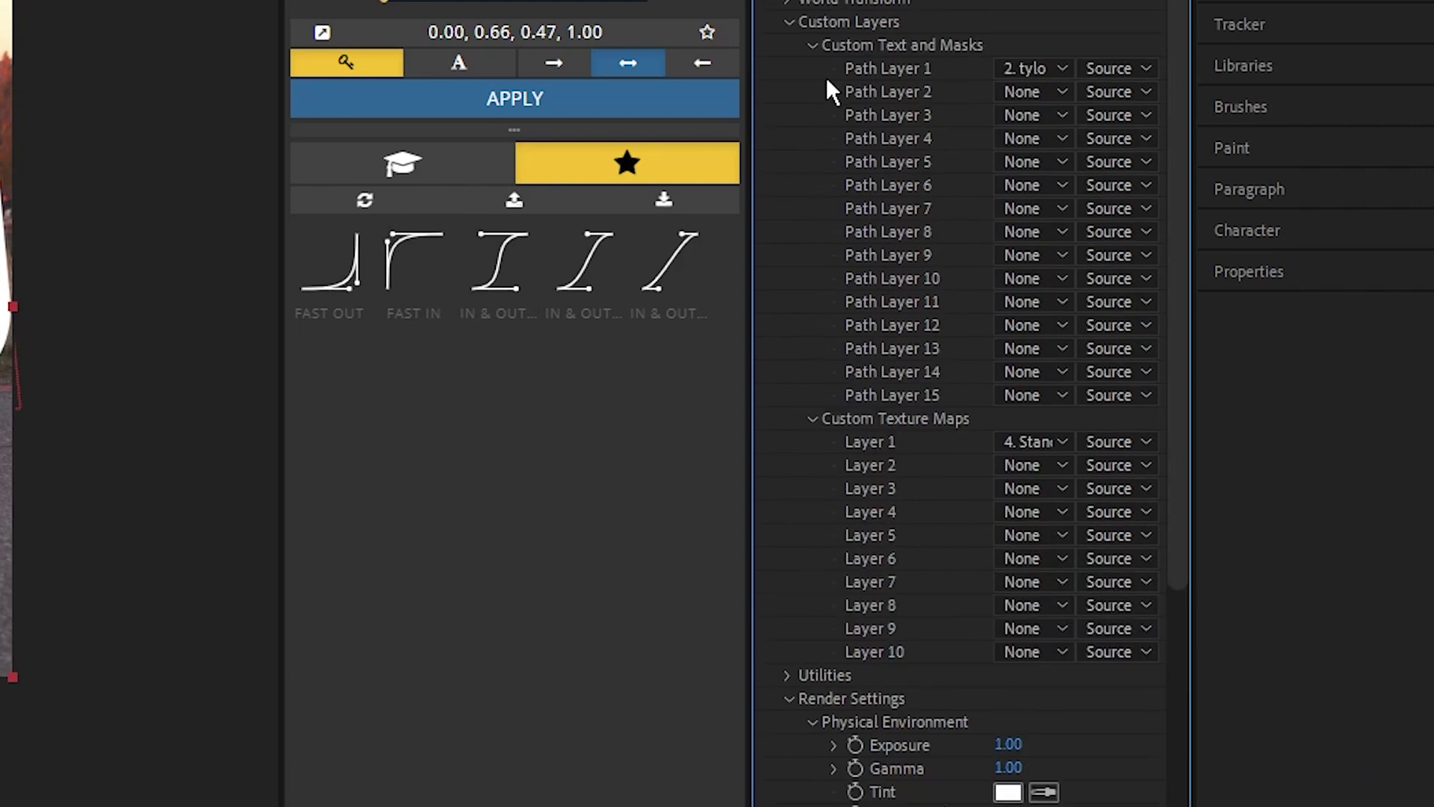
# In Element's Scene Setup, set the environment texture to Custom Layer 1 and show the environment in the preview
pyautogui.click(792, 22)
pyautogui.click(750, 302)
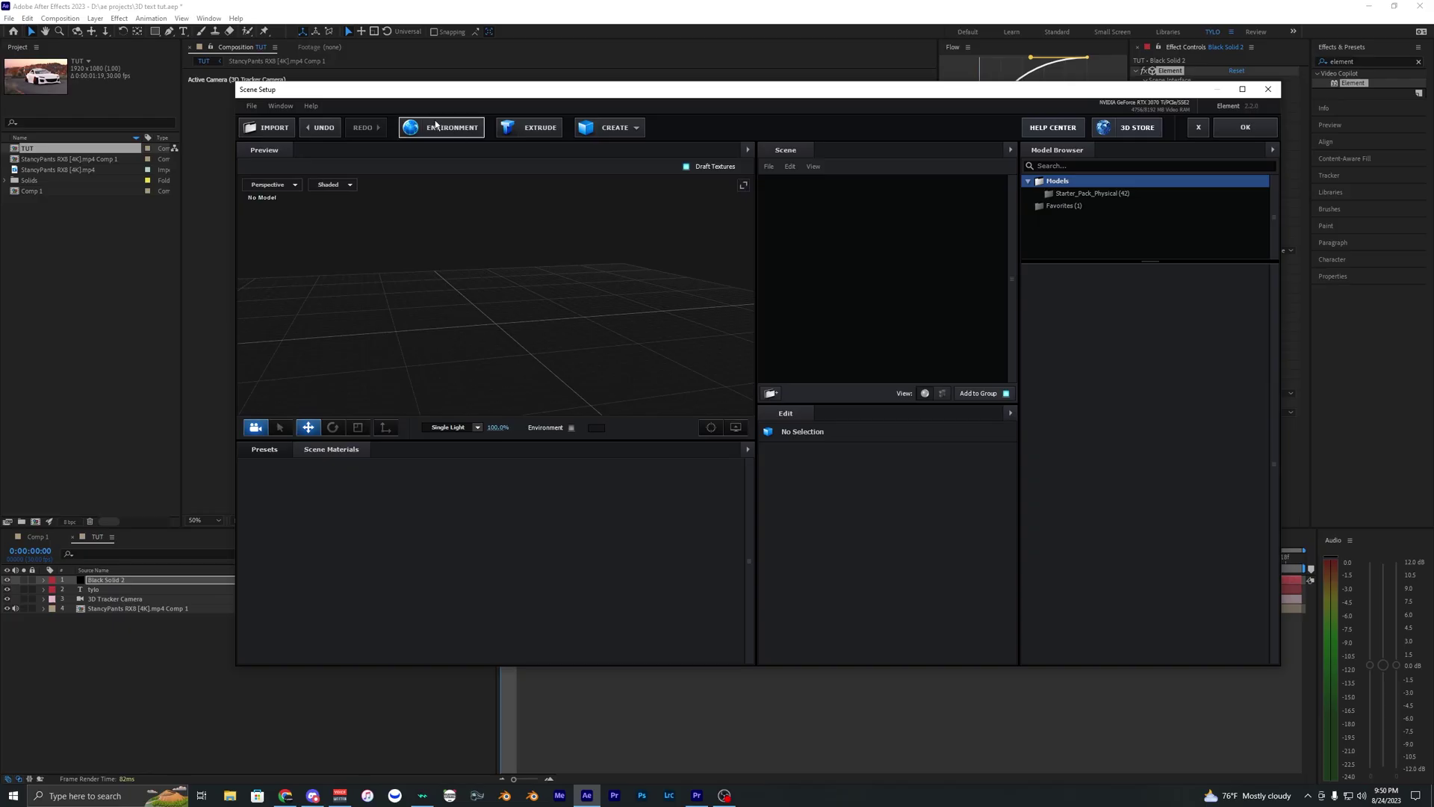
pyautogui.click(440, 127)
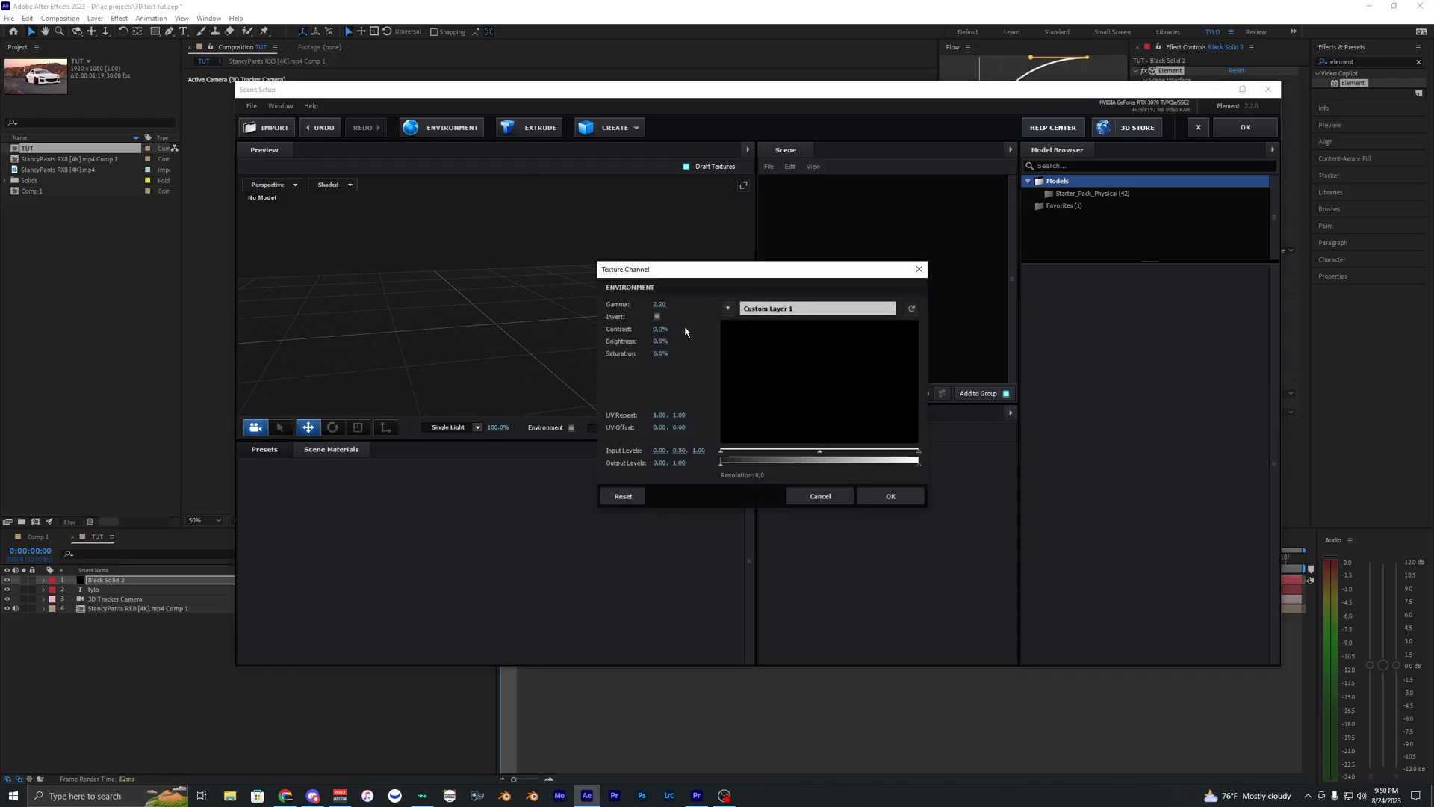
pyautogui.click(731, 311)
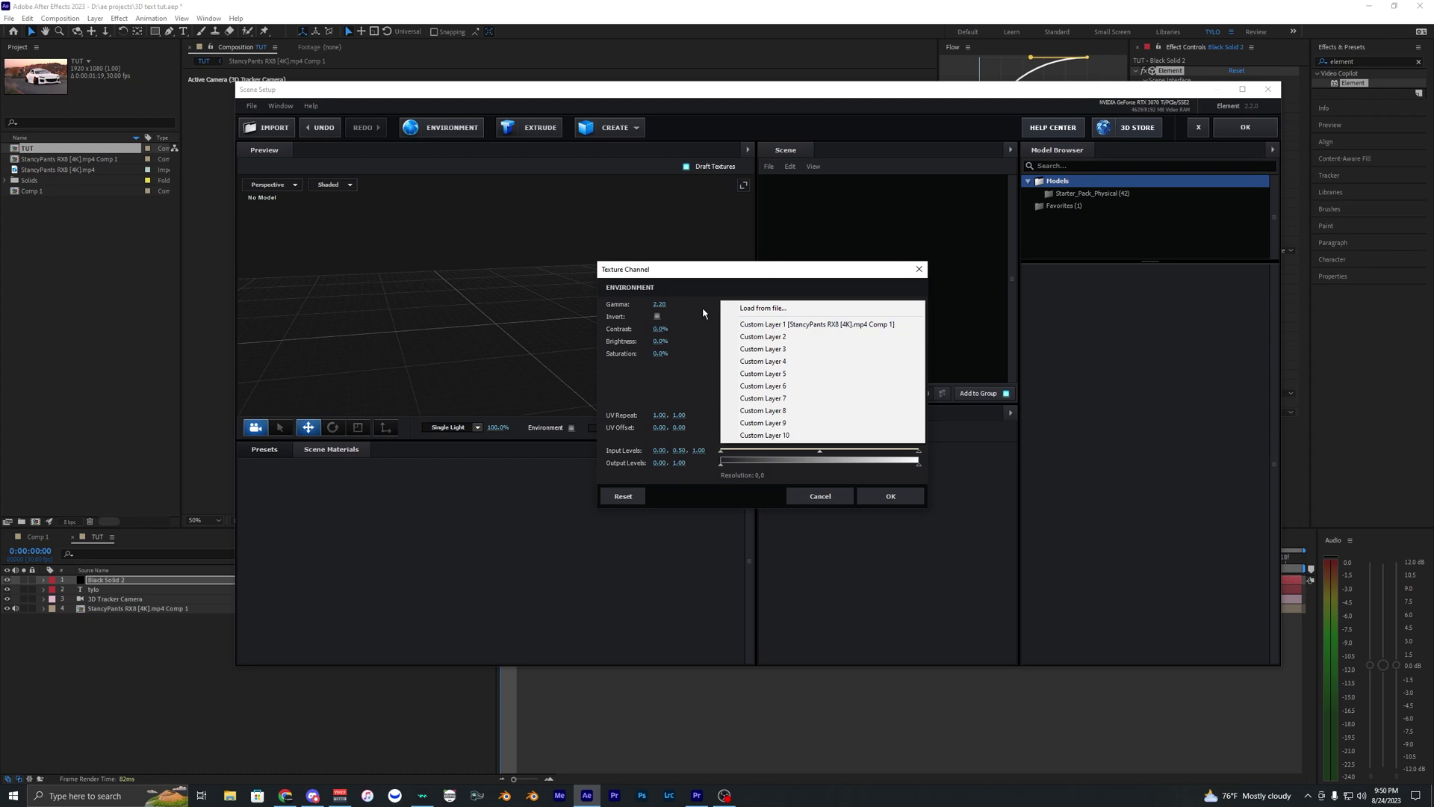
pyautogui.click(769, 327)
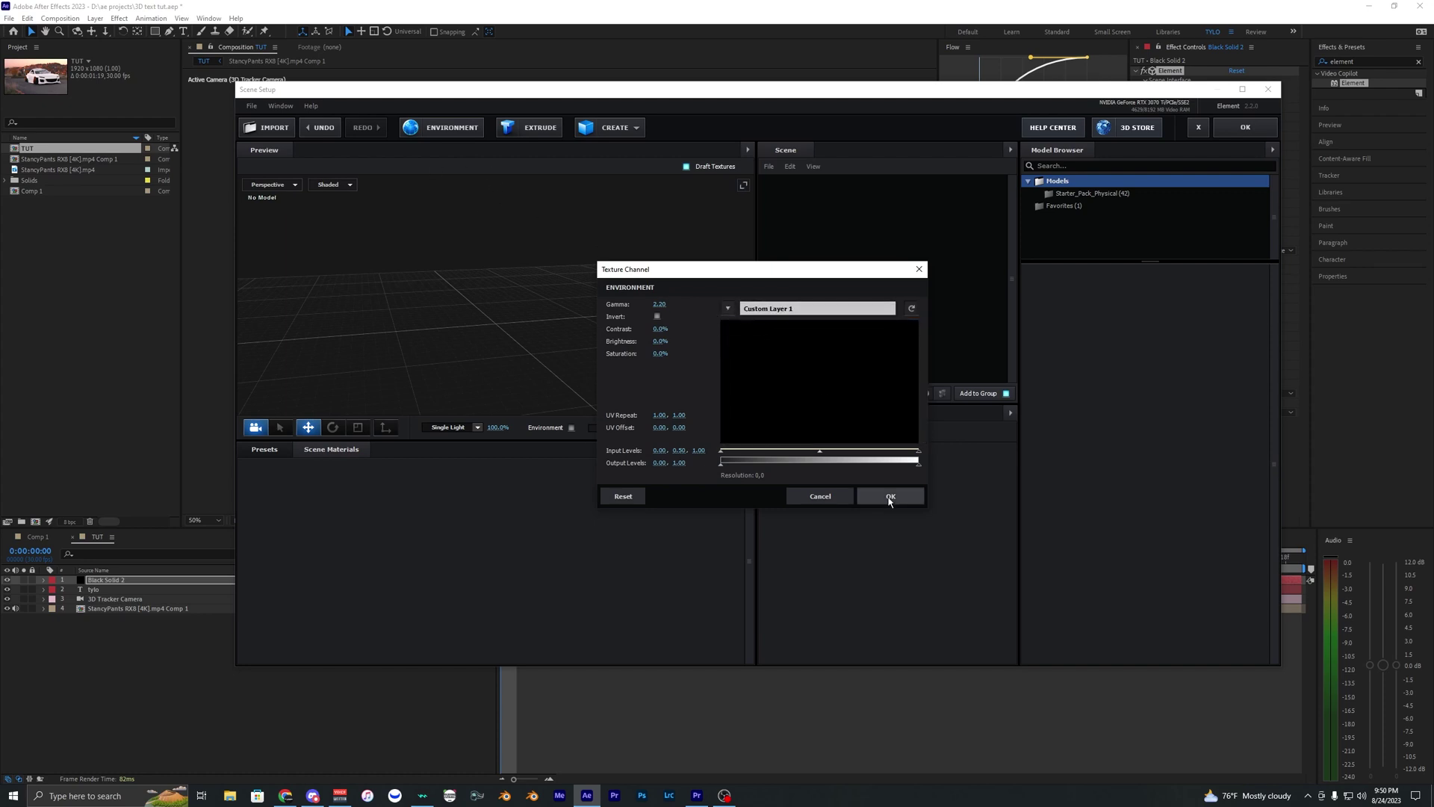
pyautogui.click(889, 497)
pyautogui.click(572, 428)
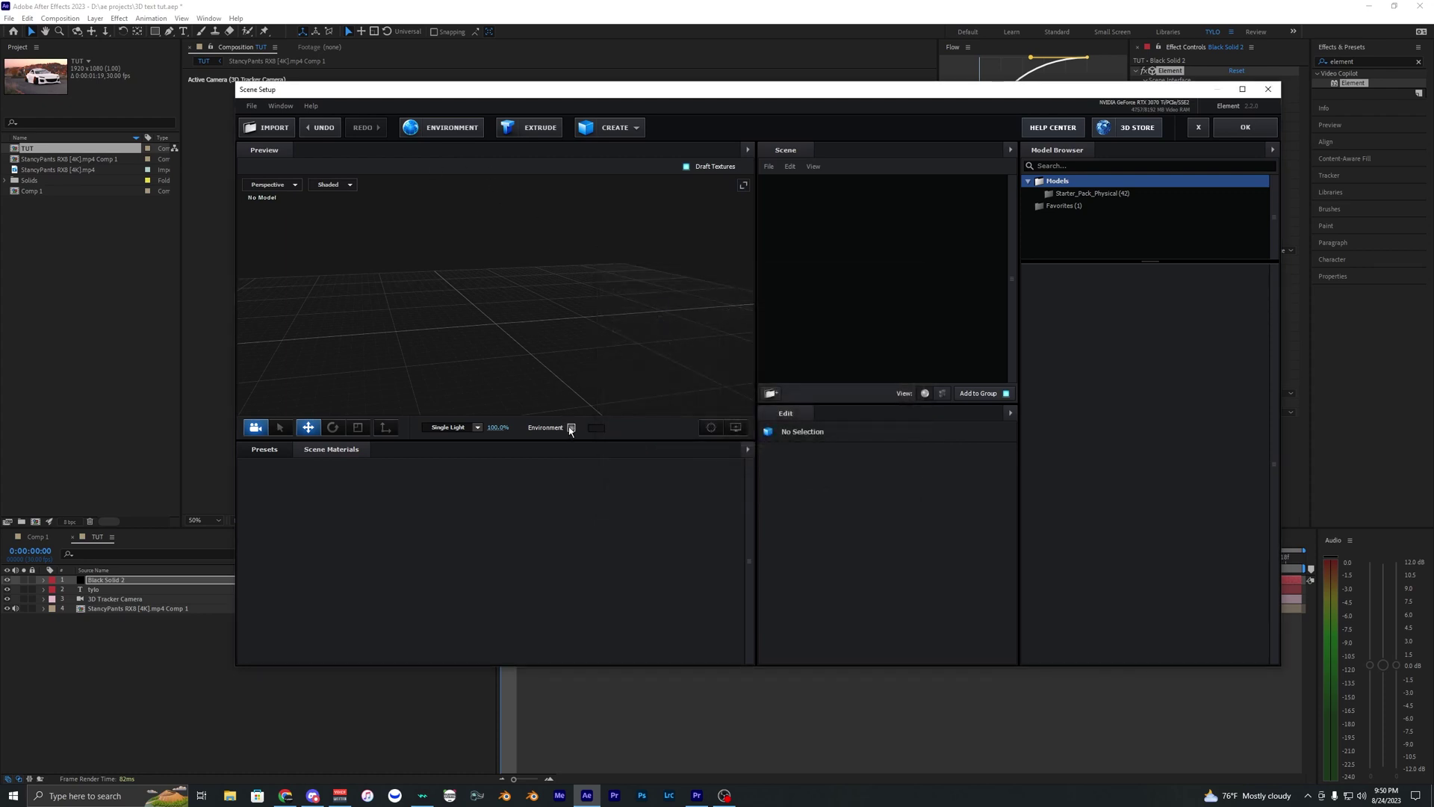
pyautogui.moveTo(465, 329); pyautogui.dragTo(581, 326)
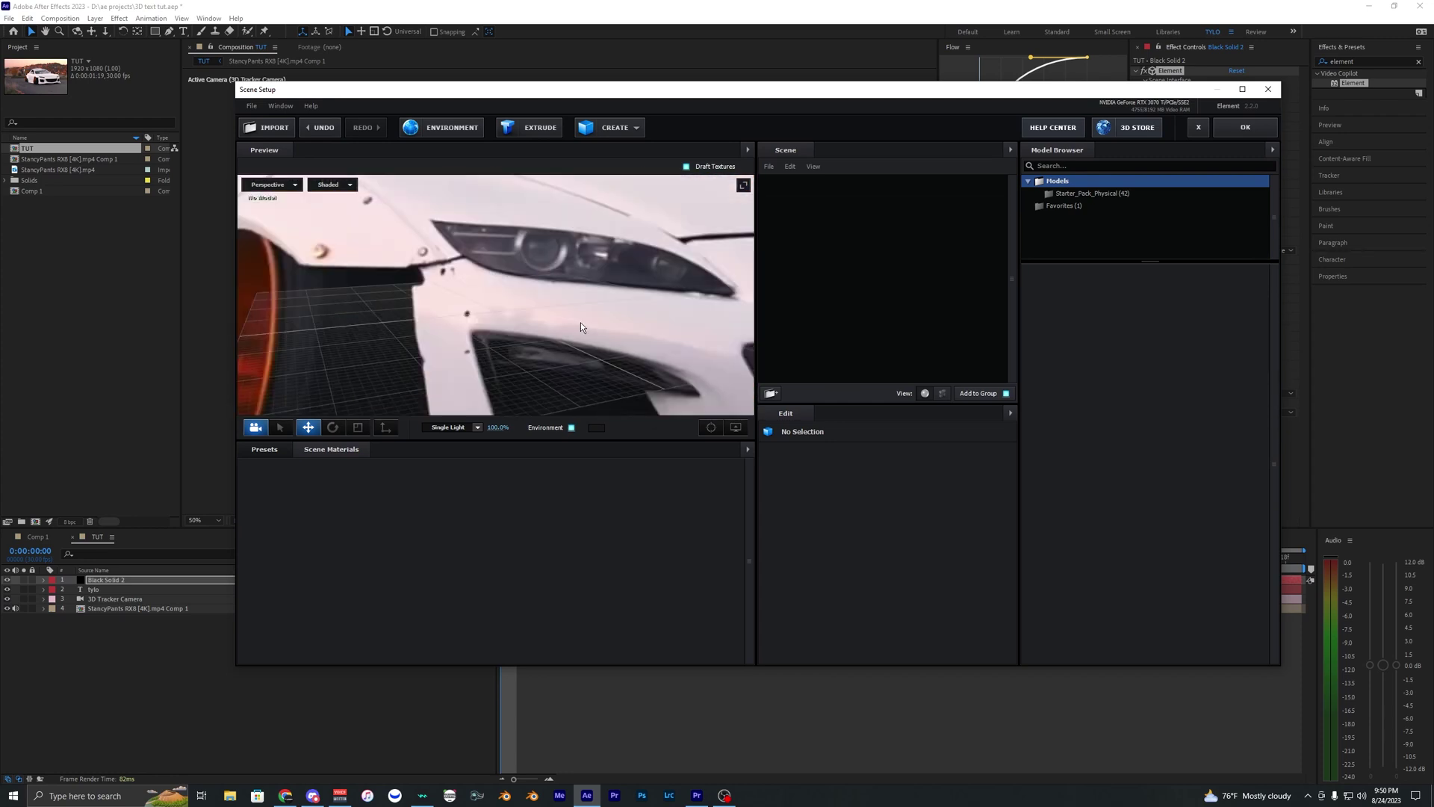
# Extrude the custom text path into a 3D model in the Element scene
pyautogui.moveTo(508, 89); pyautogui.dragTo(490, 90)
pyautogui.click(512, 130)
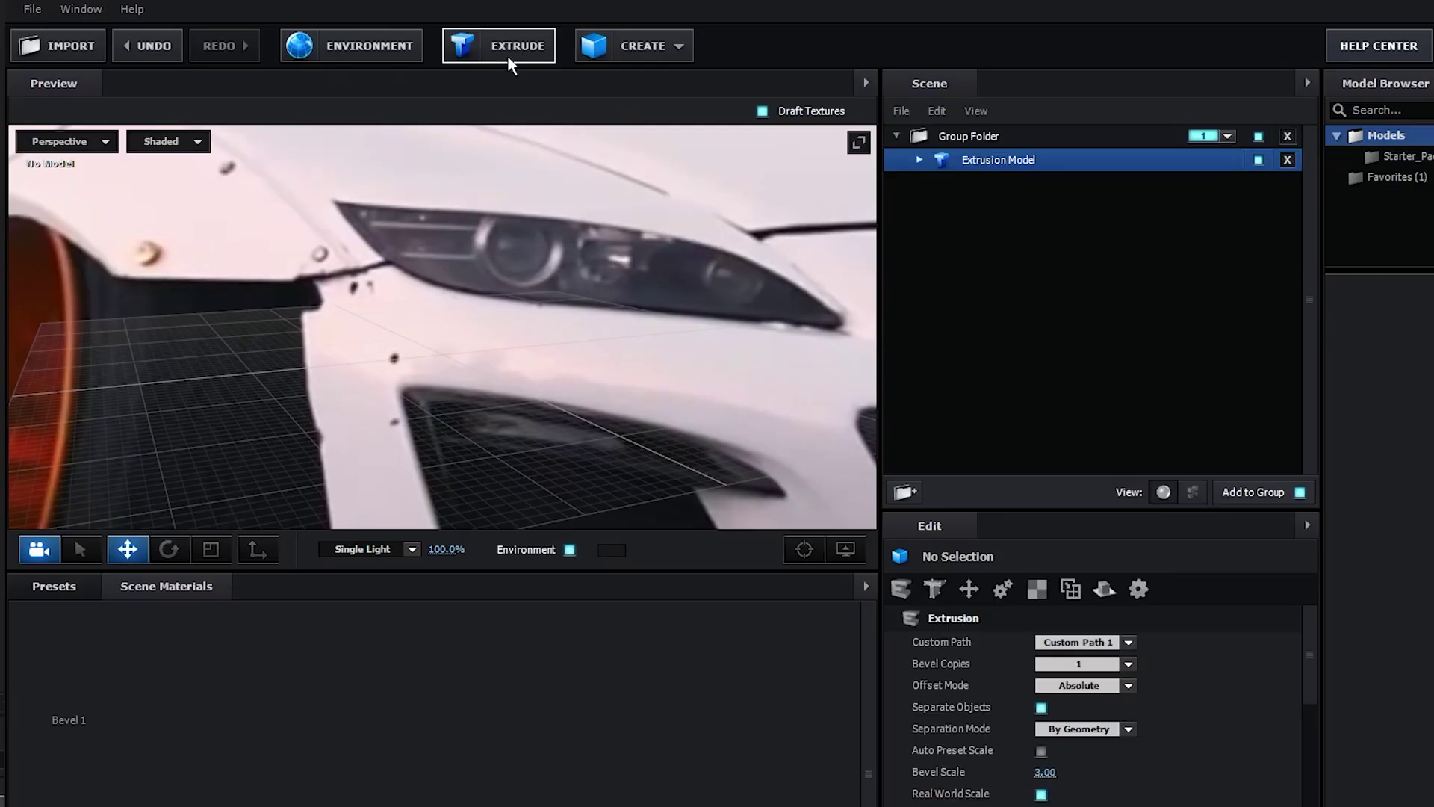
pyautogui.moveTo(532, 285); pyautogui.dragTo(558, 332)
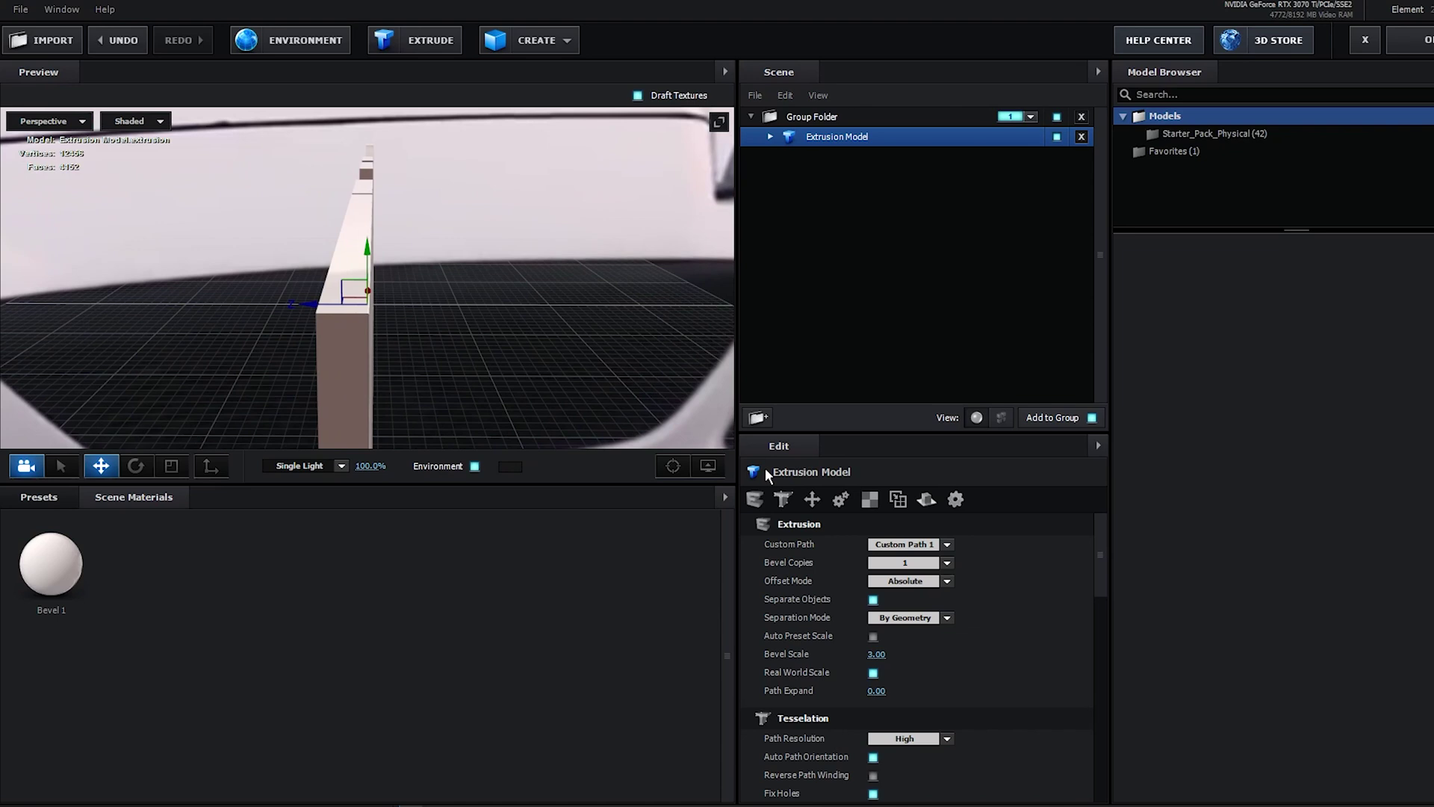
# Increase the Extrude amount of the extrusion model's Bevel 1 to thicken the letters
pyautogui.click(769, 137)
pyautogui.click(855, 154)
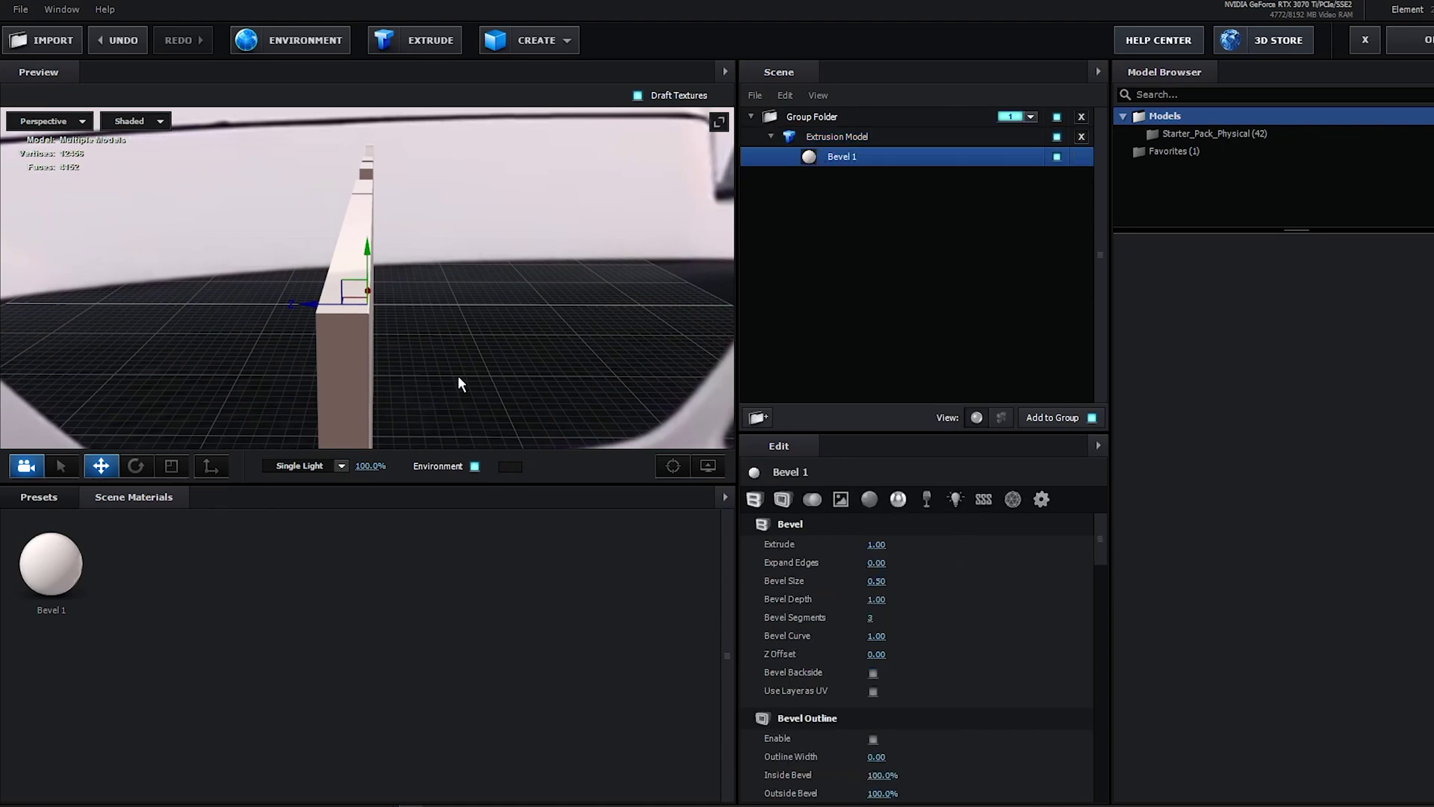
pyautogui.moveTo(459, 377); pyautogui.dragTo(428, 378)
pyautogui.moveTo(872, 543); pyautogui.dragTo(905, 544)
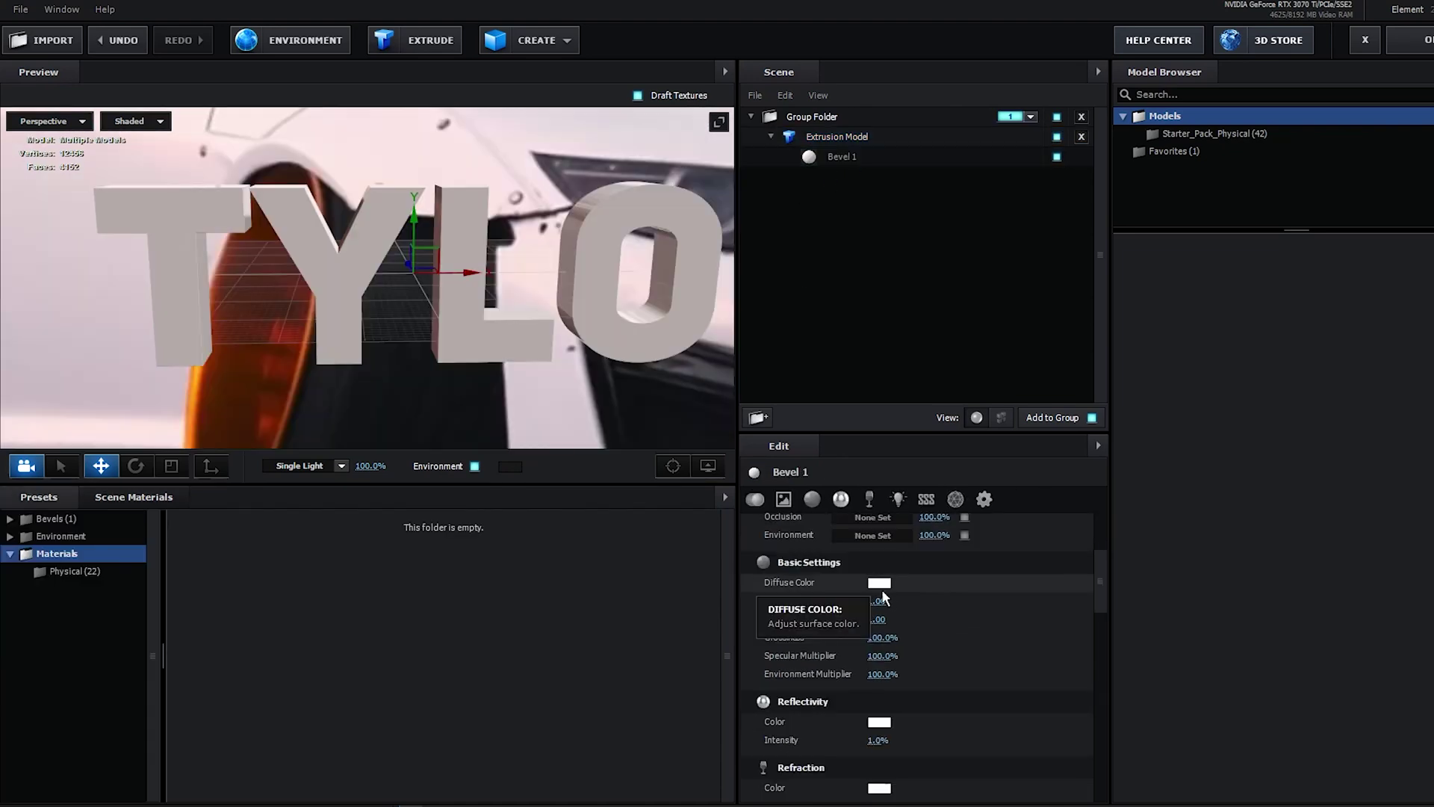
# Set the Diffuse Color of the extrusion model's Bevel 1 material to light blue
pyautogui.click(879, 583)
pyautogui.moveTo(957, 636); pyautogui.dragTo(974, 587)
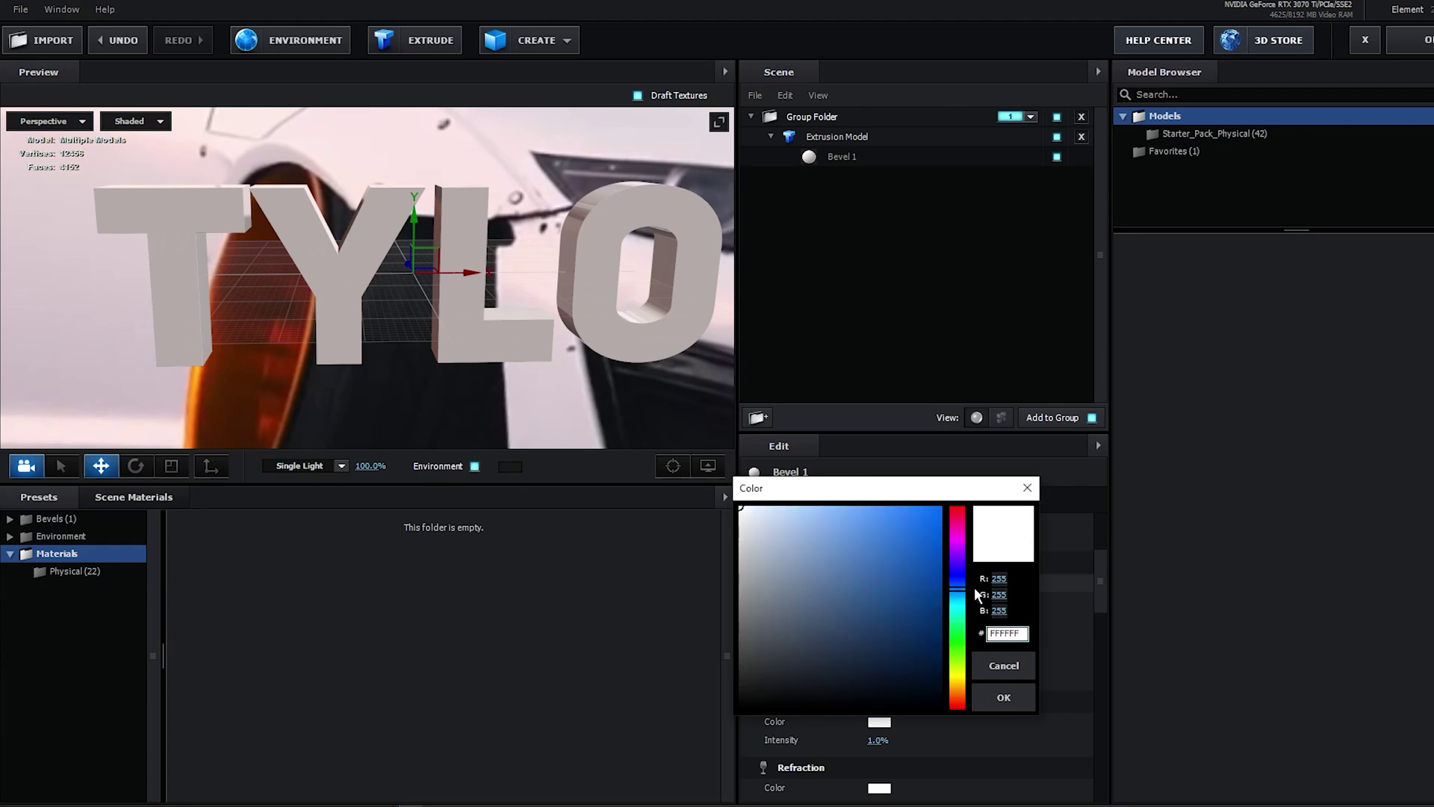
pyautogui.moveTo(926, 523); pyautogui.dragTo(842, 453)
pyautogui.click(1001, 698)
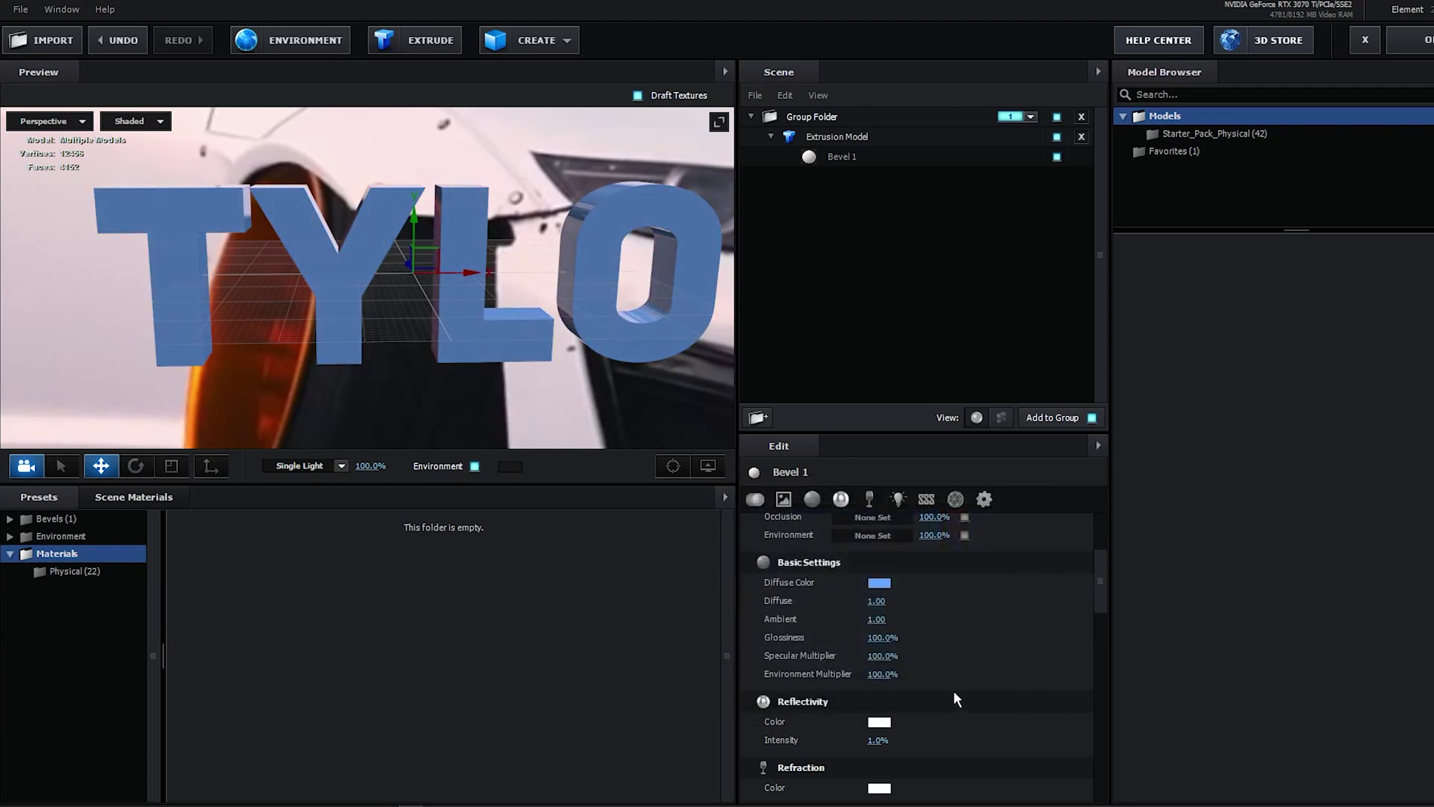
# Set Bevel 1's Reflectivity color to bright cyan-blue and its reflectivity intensity to 100%
pyautogui.click(880, 666)
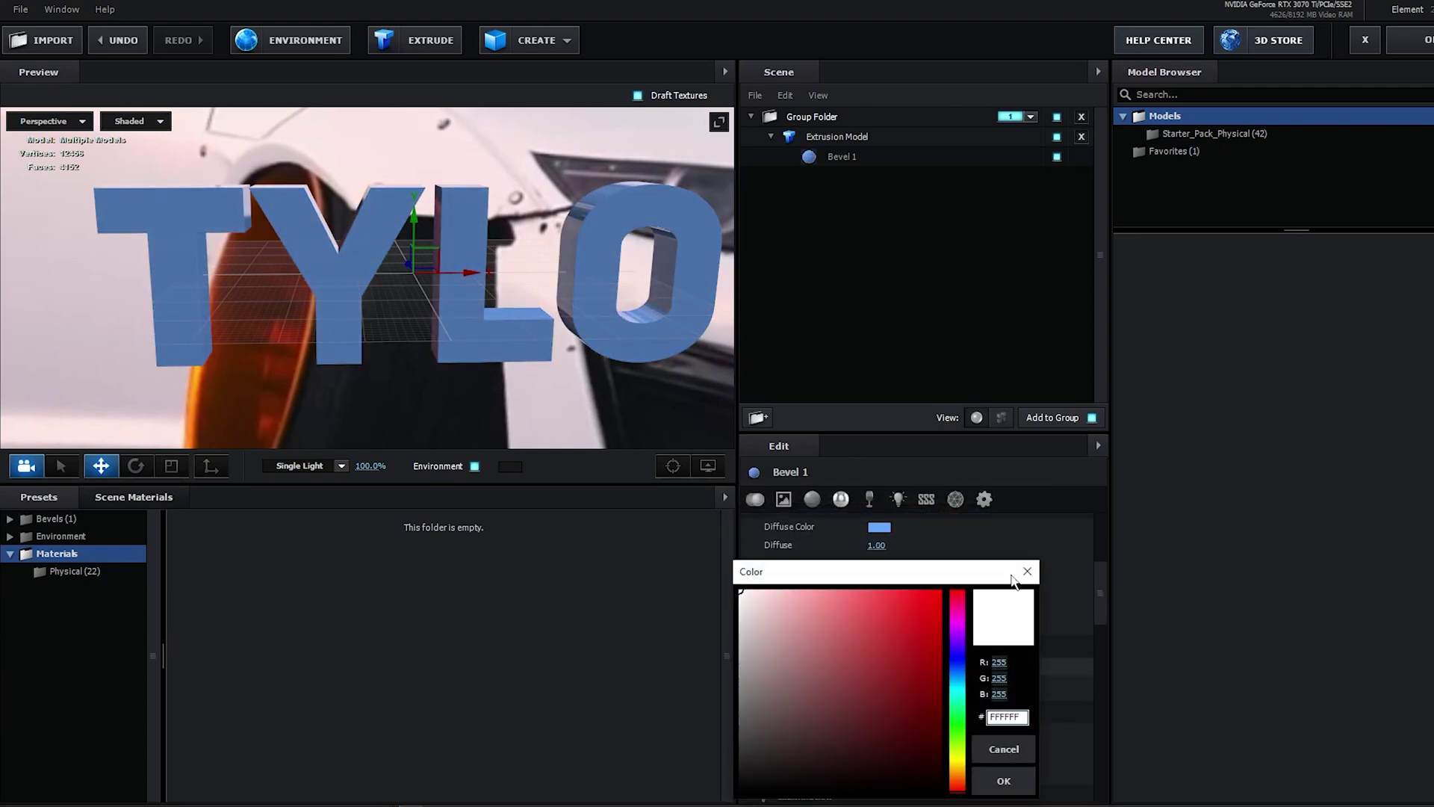
pyautogui.click(1026, 571)
pyautogui.click(874, 668)
pyautogui.click(960, 693)
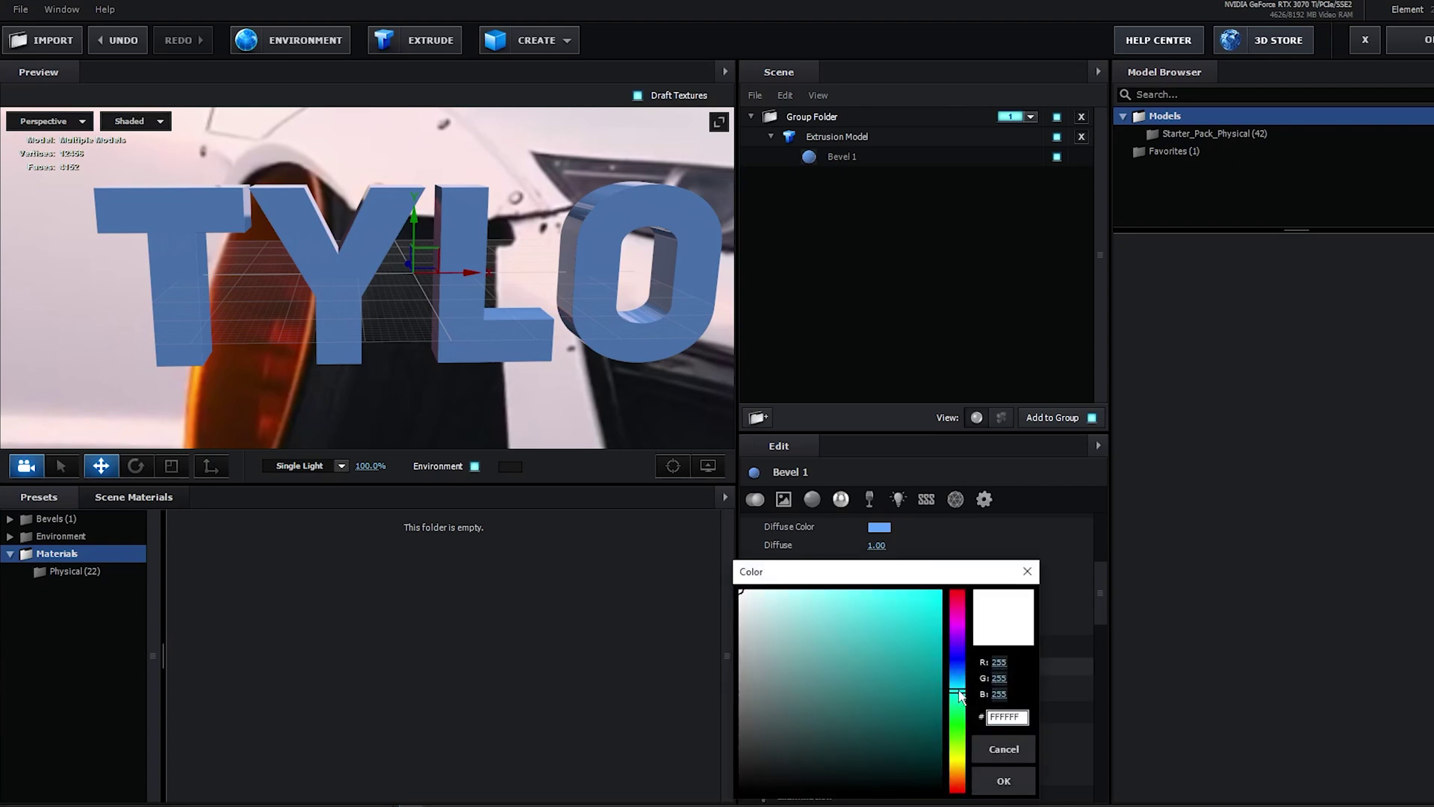
pyautogui.click(922, 607)
pyautogui.click(1003, 781)
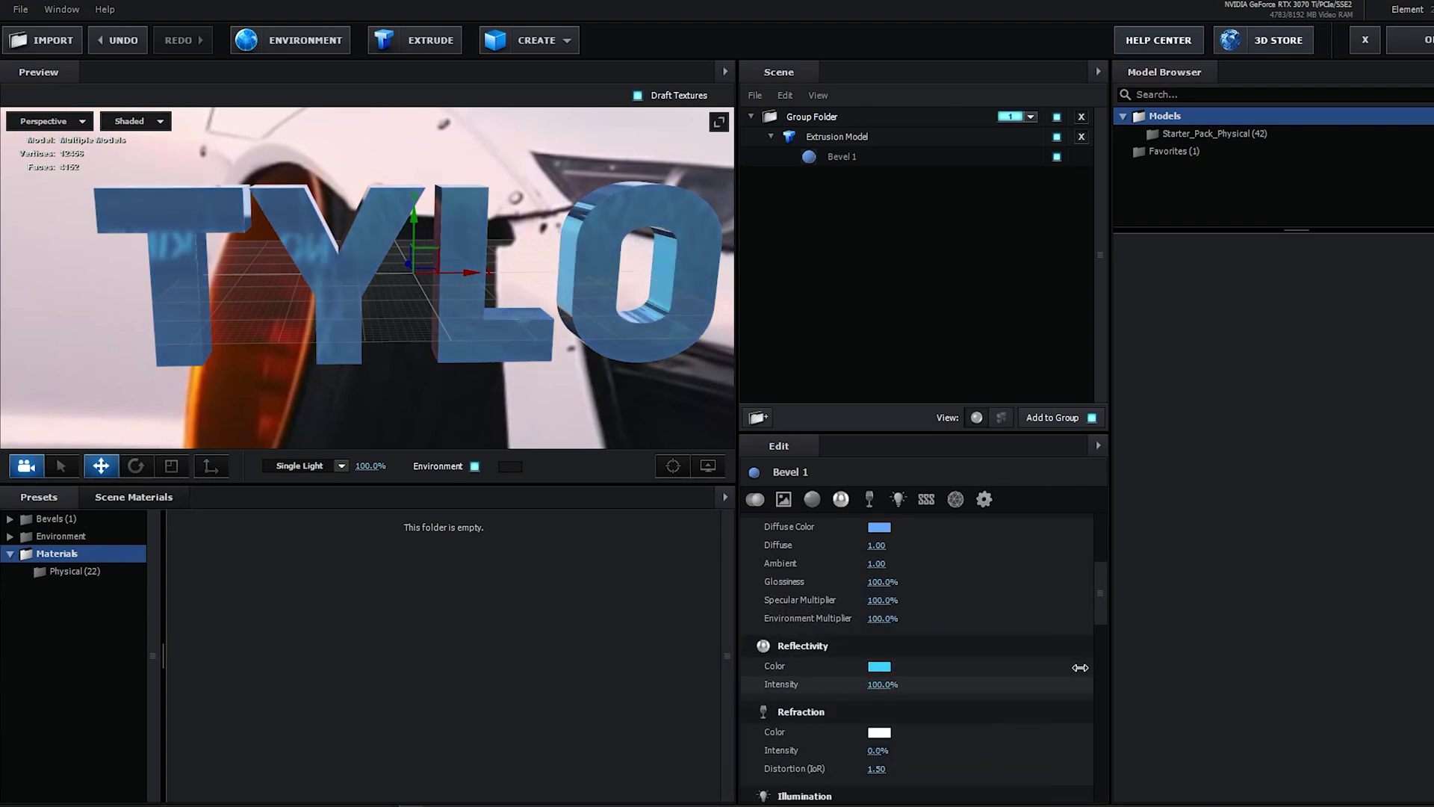
# Set Bevel 1's Refraction color to blue at 50% intensity and apply the Element scene to the composition
pyautogui.scroll(-2, 960, 705)
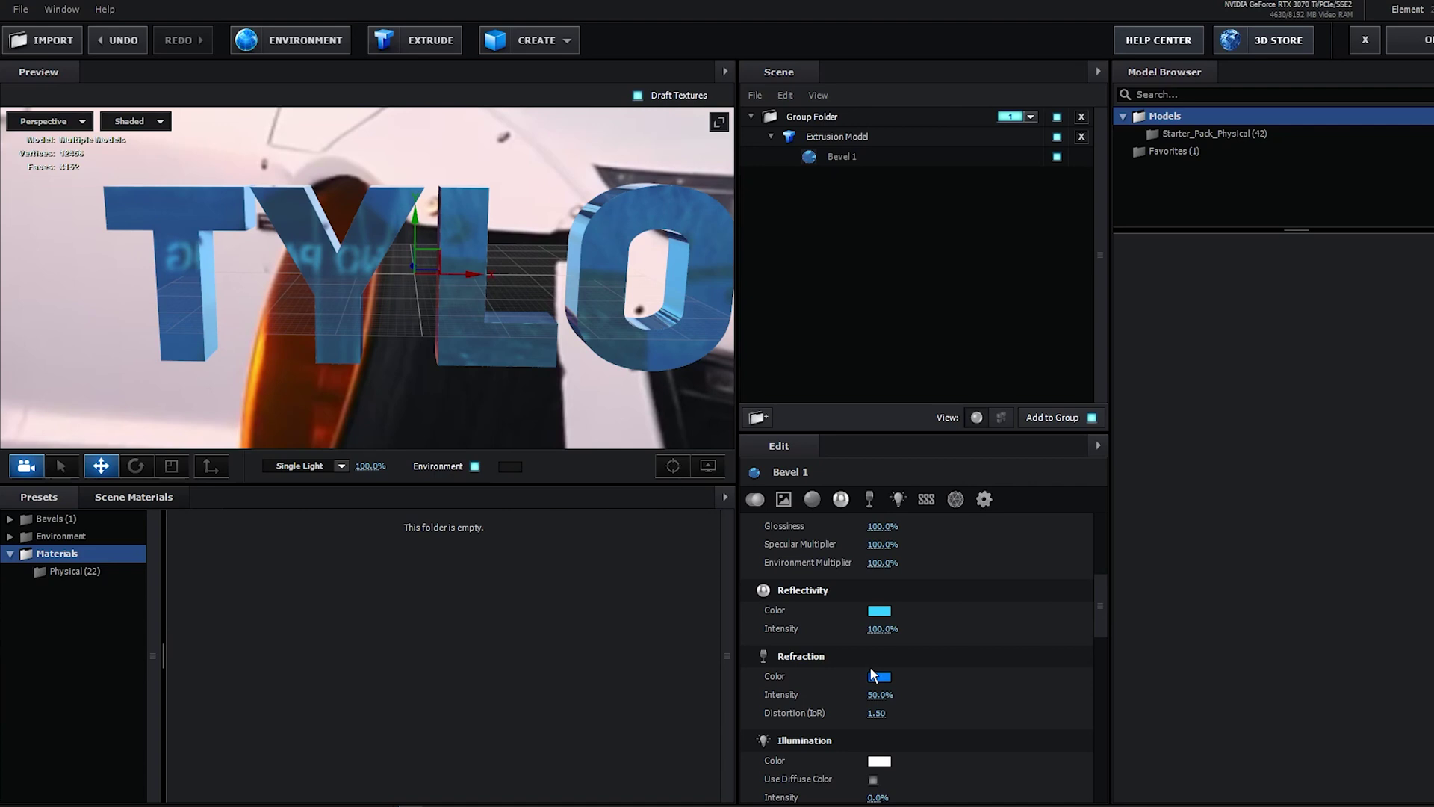
pyautogui.scroll(-2, 872, 674)
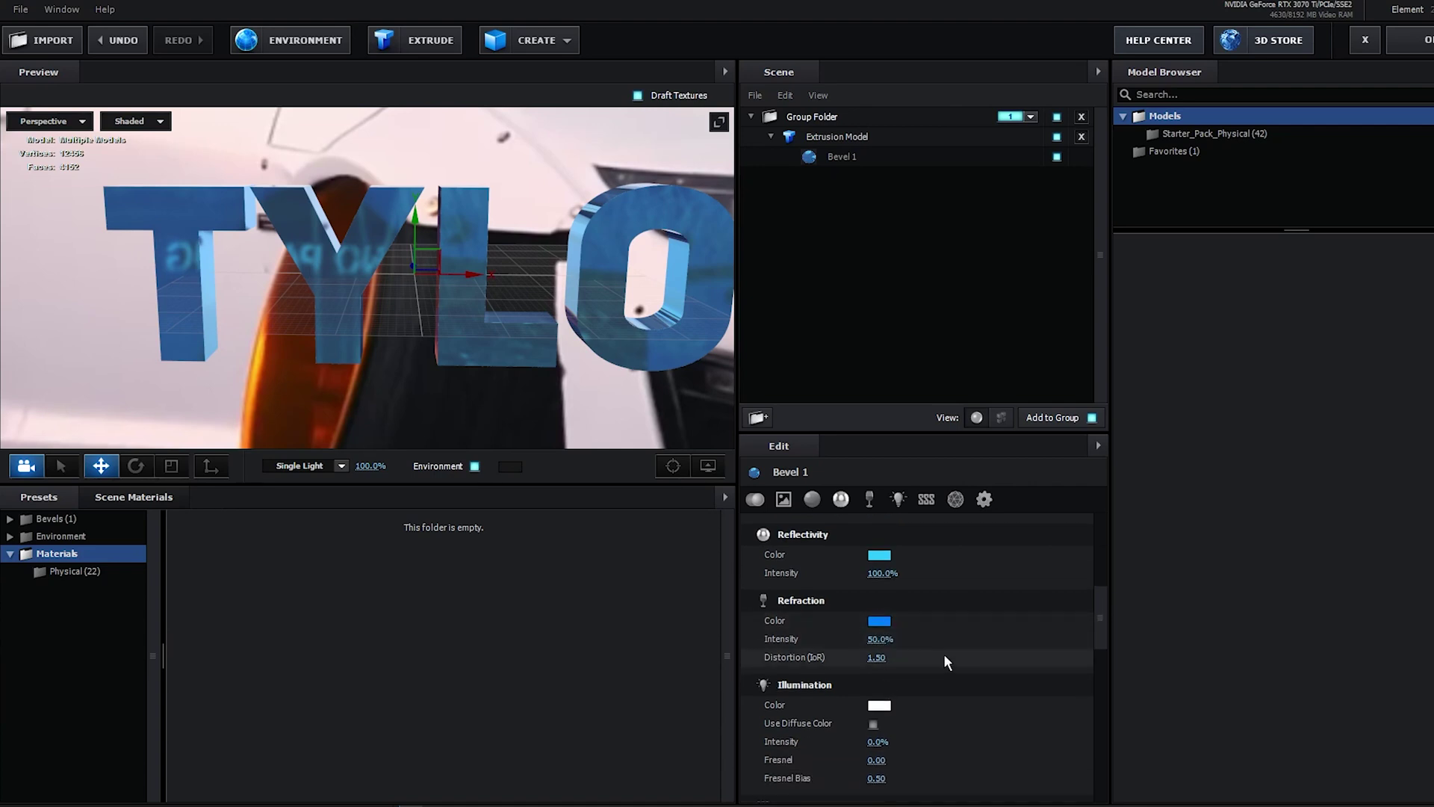
pyautogui.scroll(-10, 927, 646)
pyautogui.scroll(15, 818, 604)
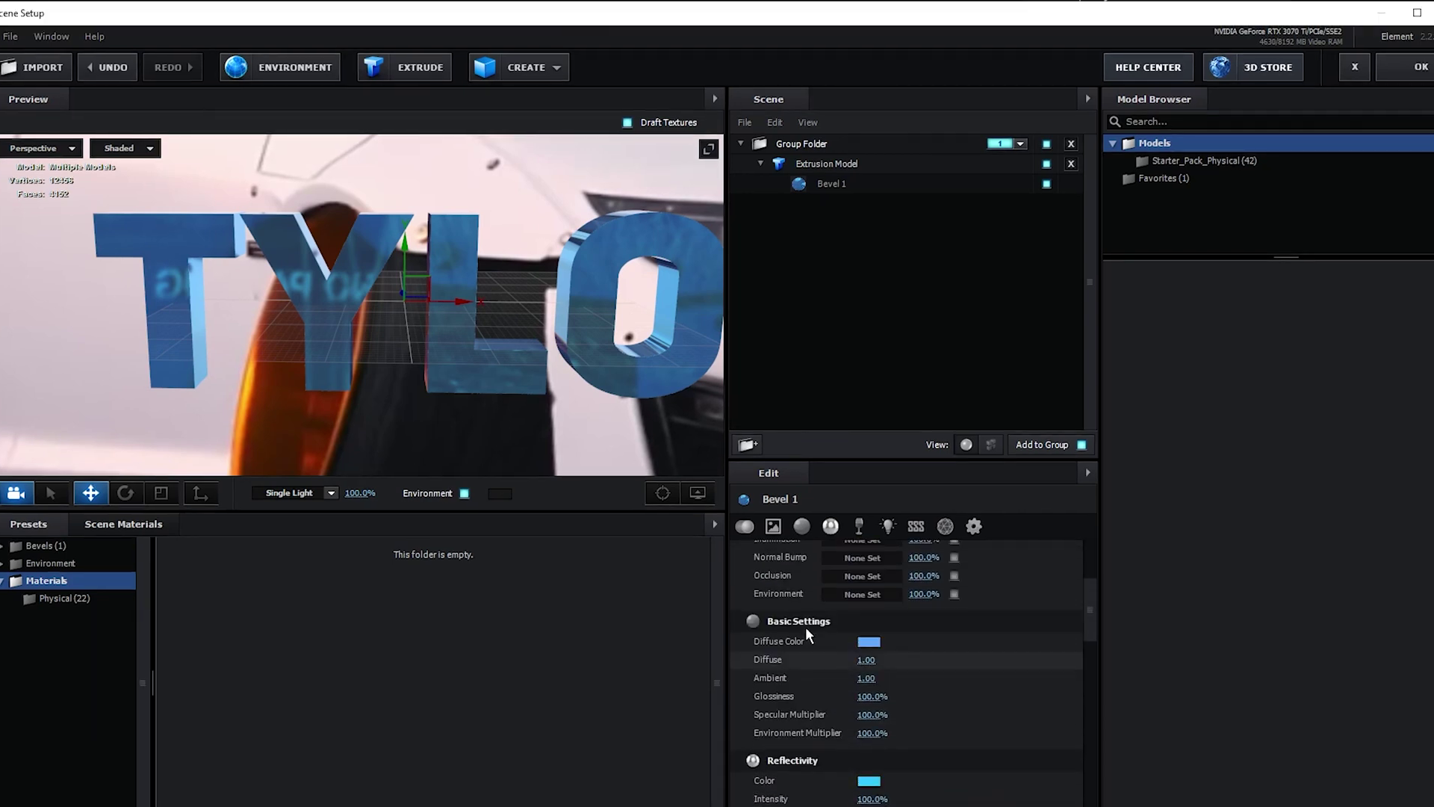
pyautogui.scroll(5, 805, 626)
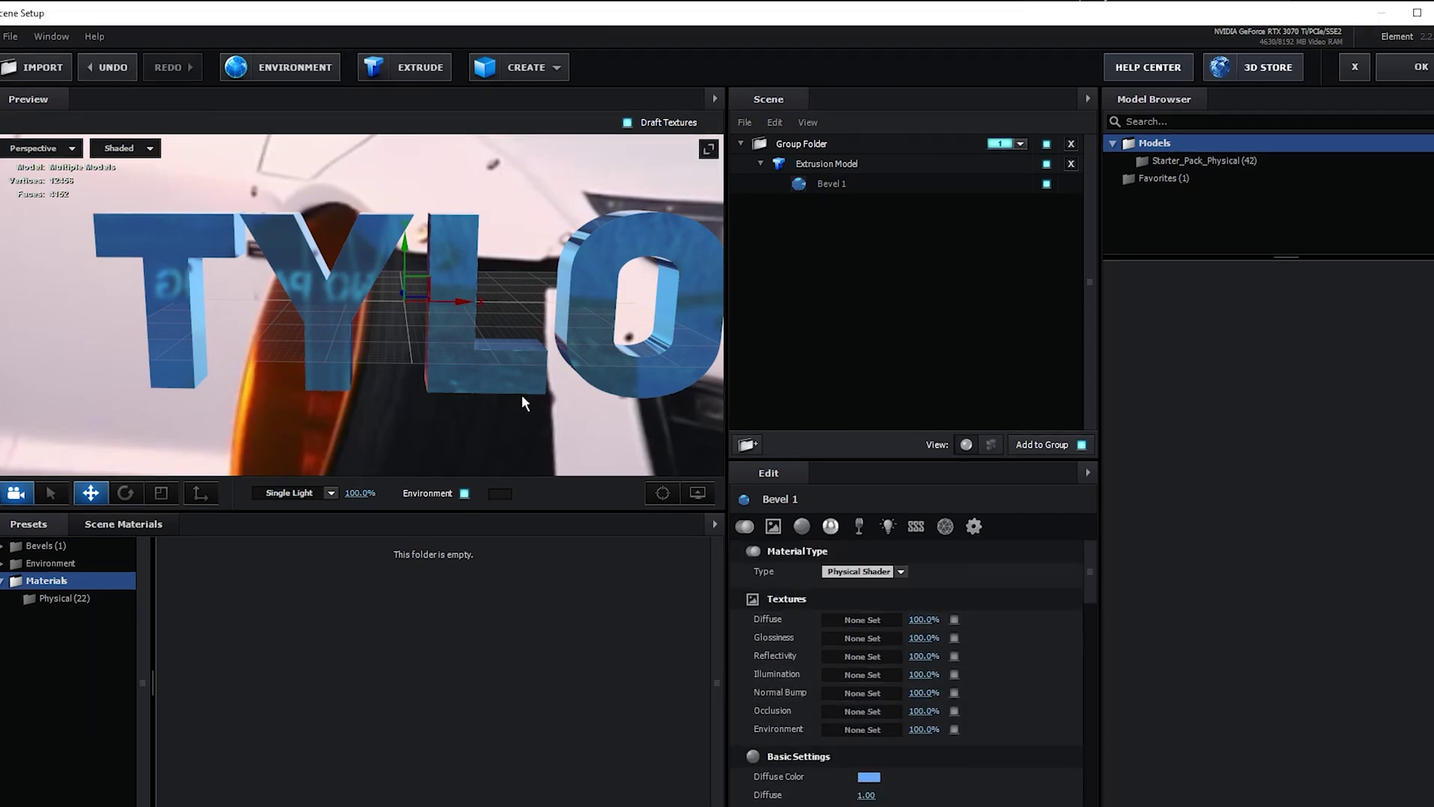
pyautogui.moveTo(521, 394); pyautogui.dragTo(482, 374)
pyautogui.click(1422, 71)
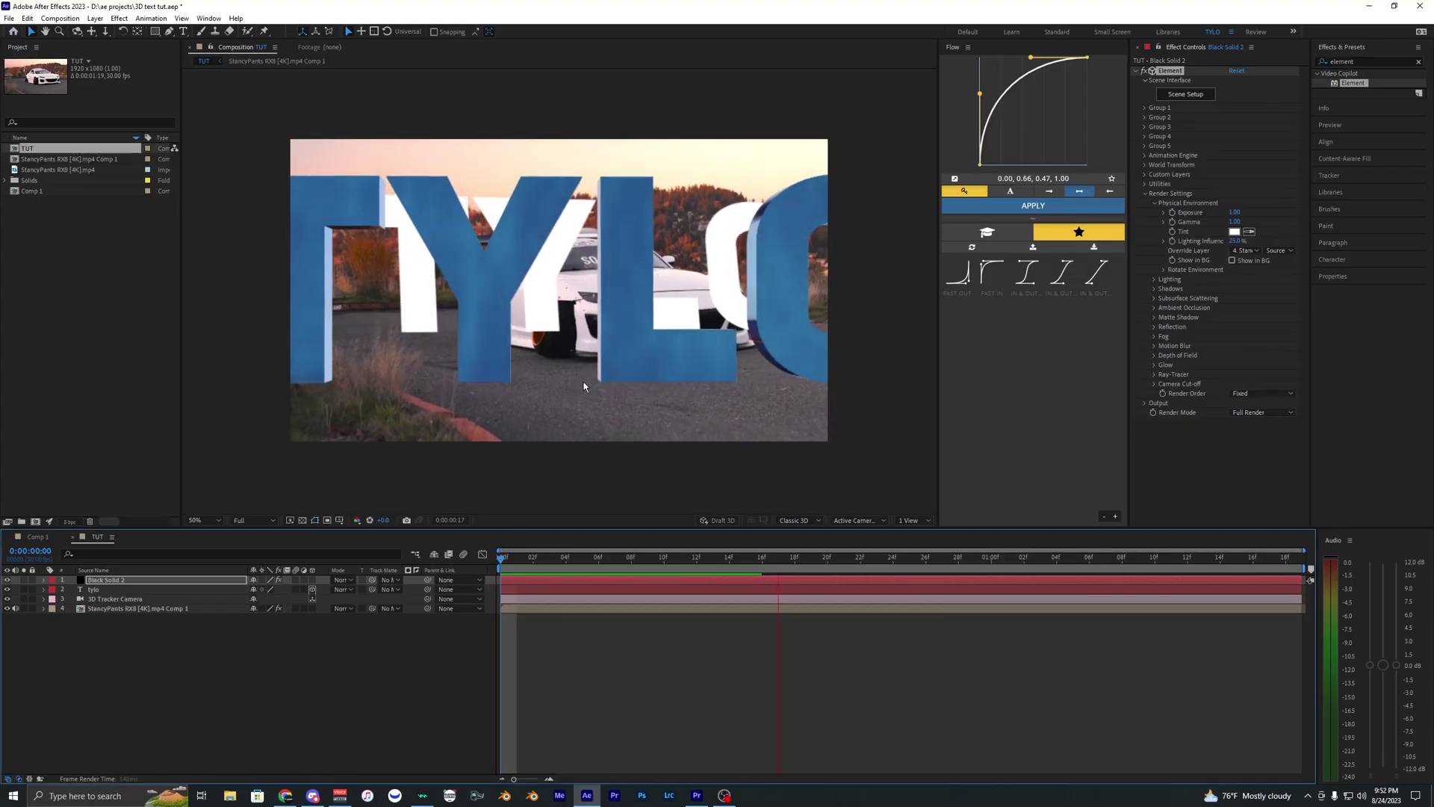
# Hide the original tylo text layer and preview the tracked 3D text over the footage
pyautogui.click(123, 590)
pyautogui.click(8, 590)
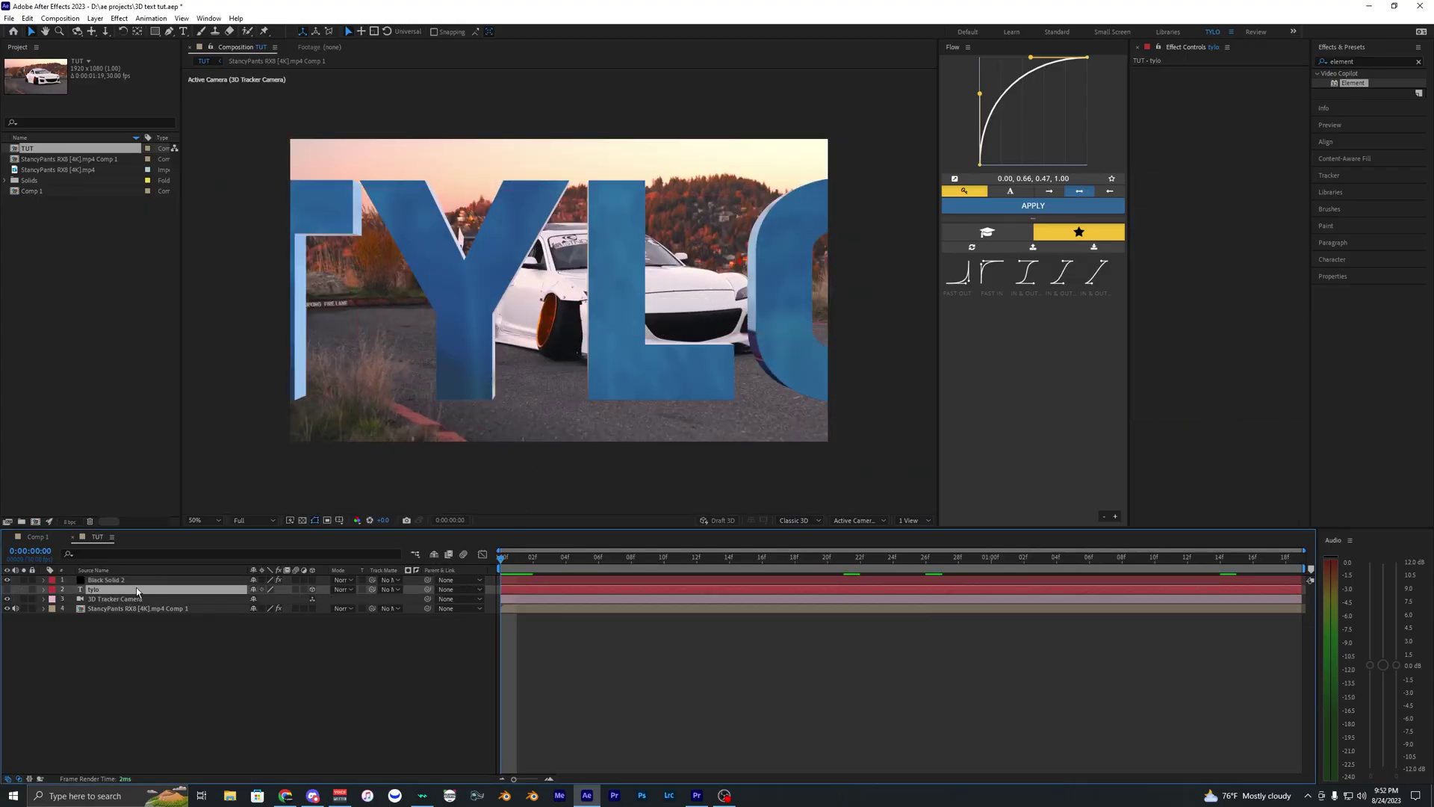
pyautogui.press('space')
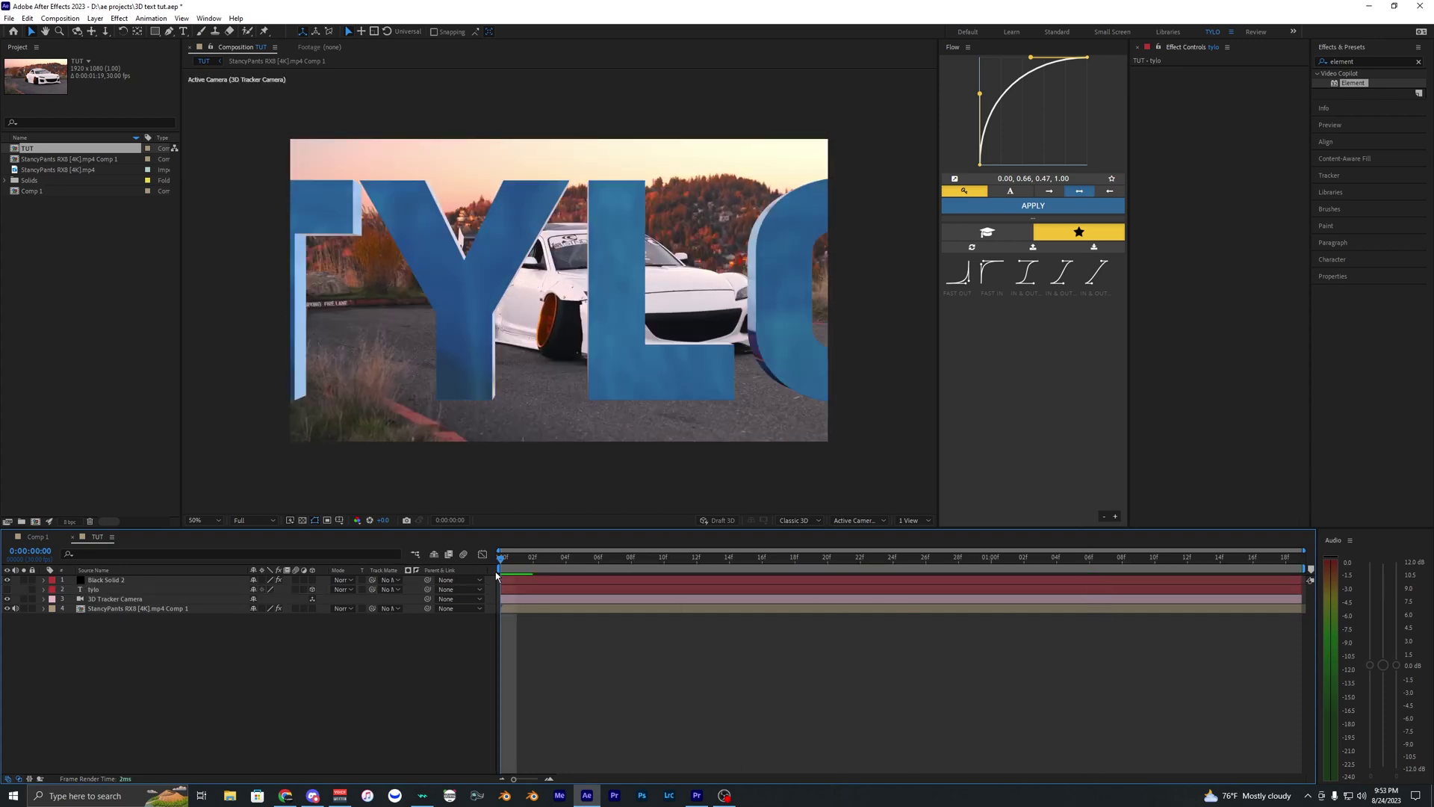
pyautogui.press('space')
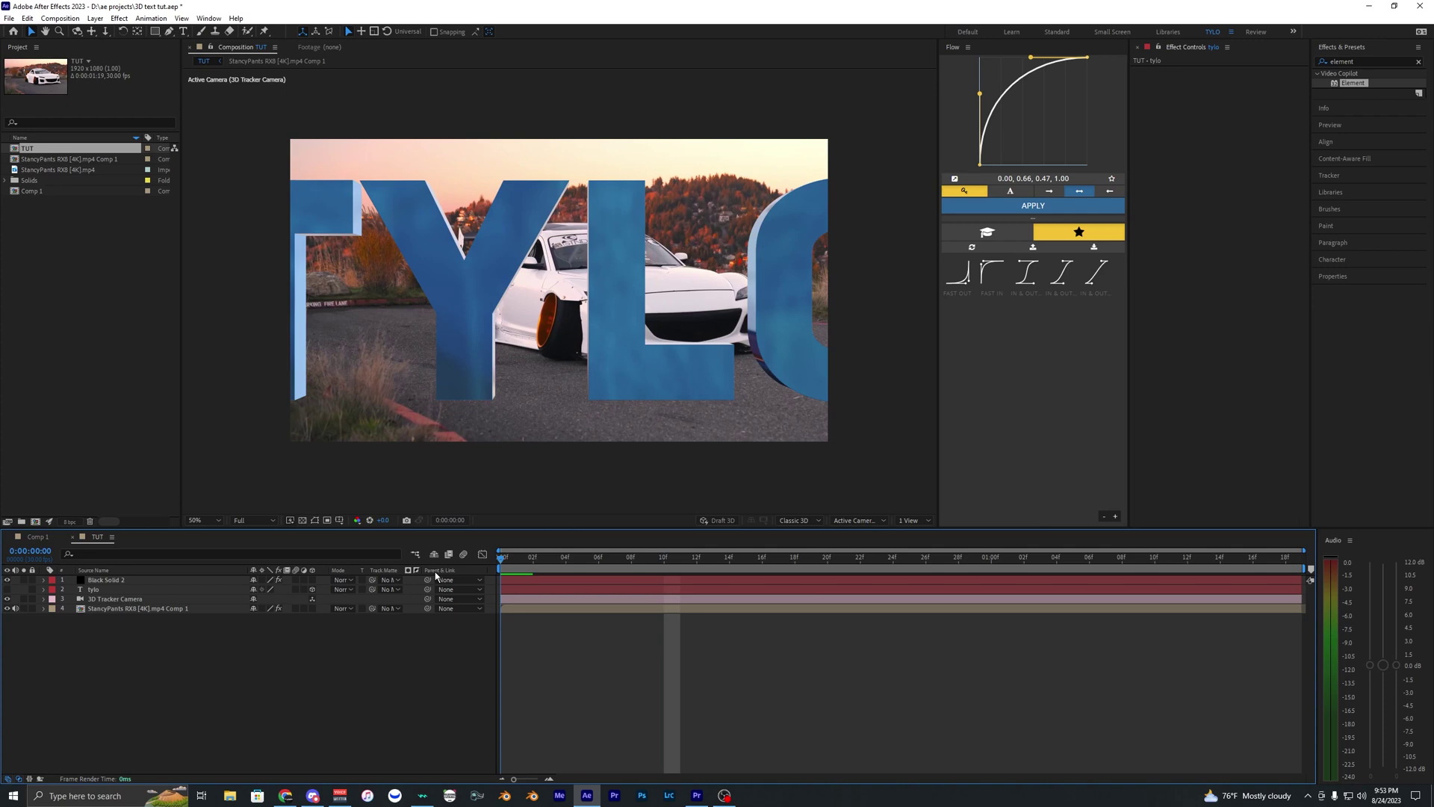
# On Black Solid 2, adjust Group 1's Particle Replicator position and reduce its Particle Size to make the text smaller
pyautogui.click(146, 581)
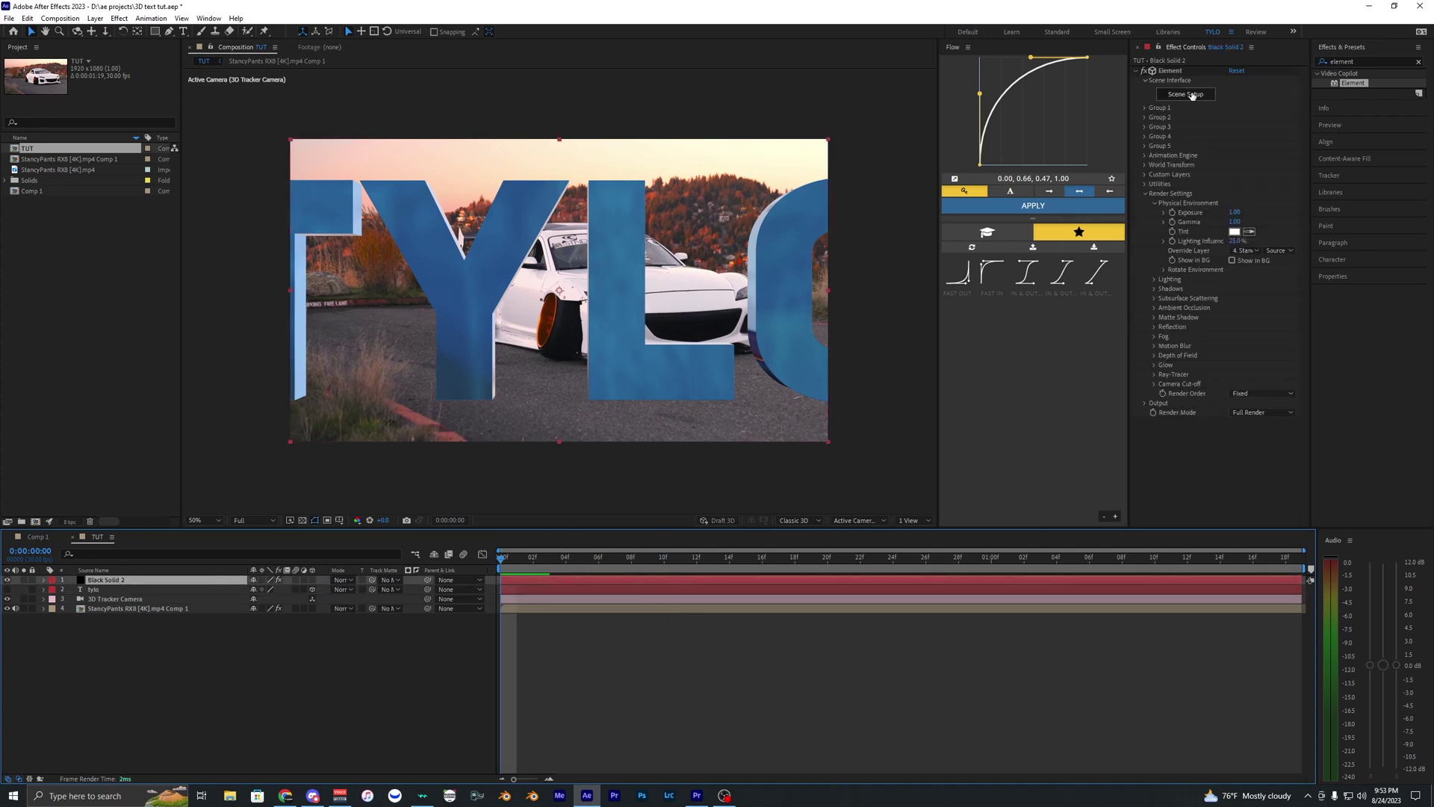
pyautogui.click(1144, 108)
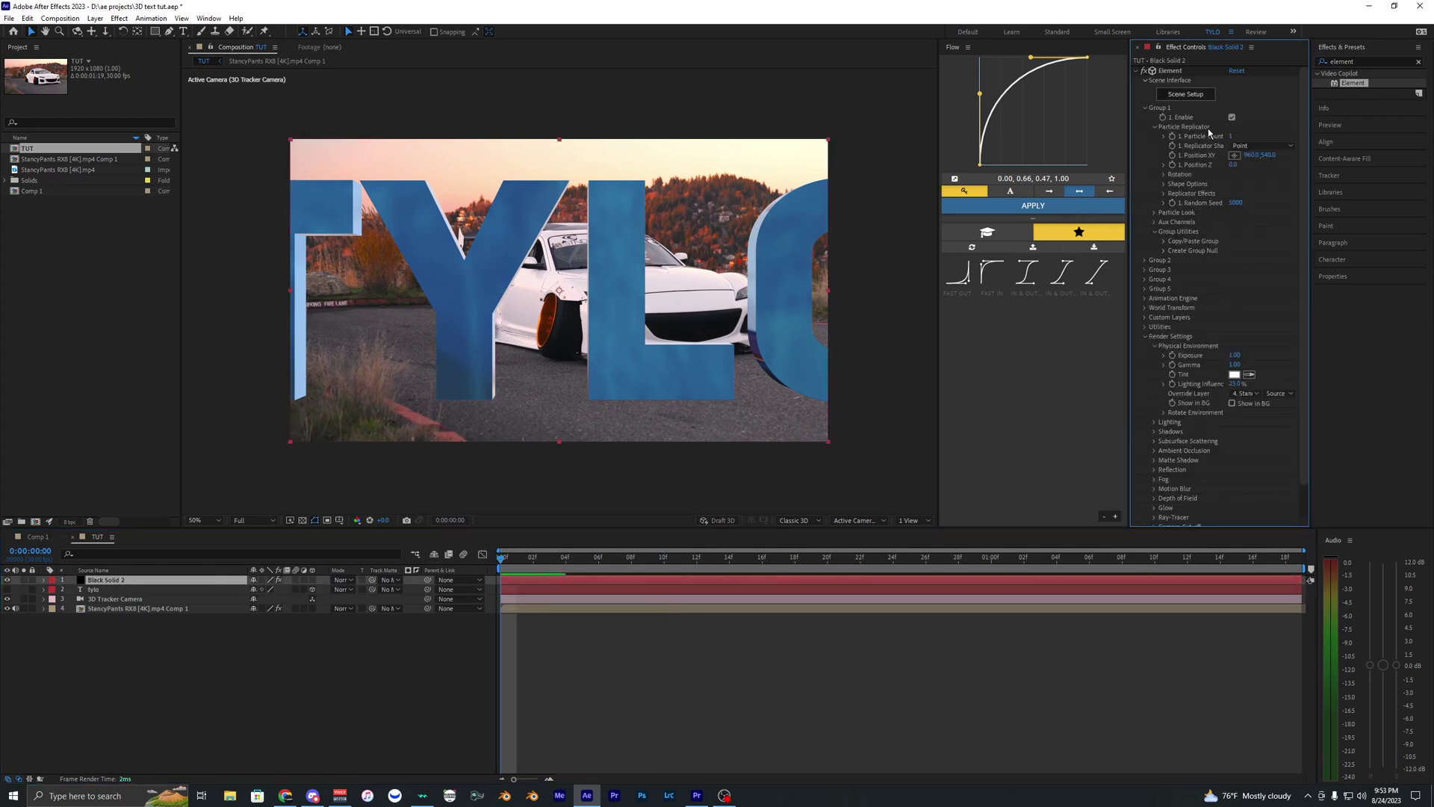
pyautogui.moveTo(1264, 155); pyautogui.dragTo(1375, 157)
pyautogui.click(427, 569)
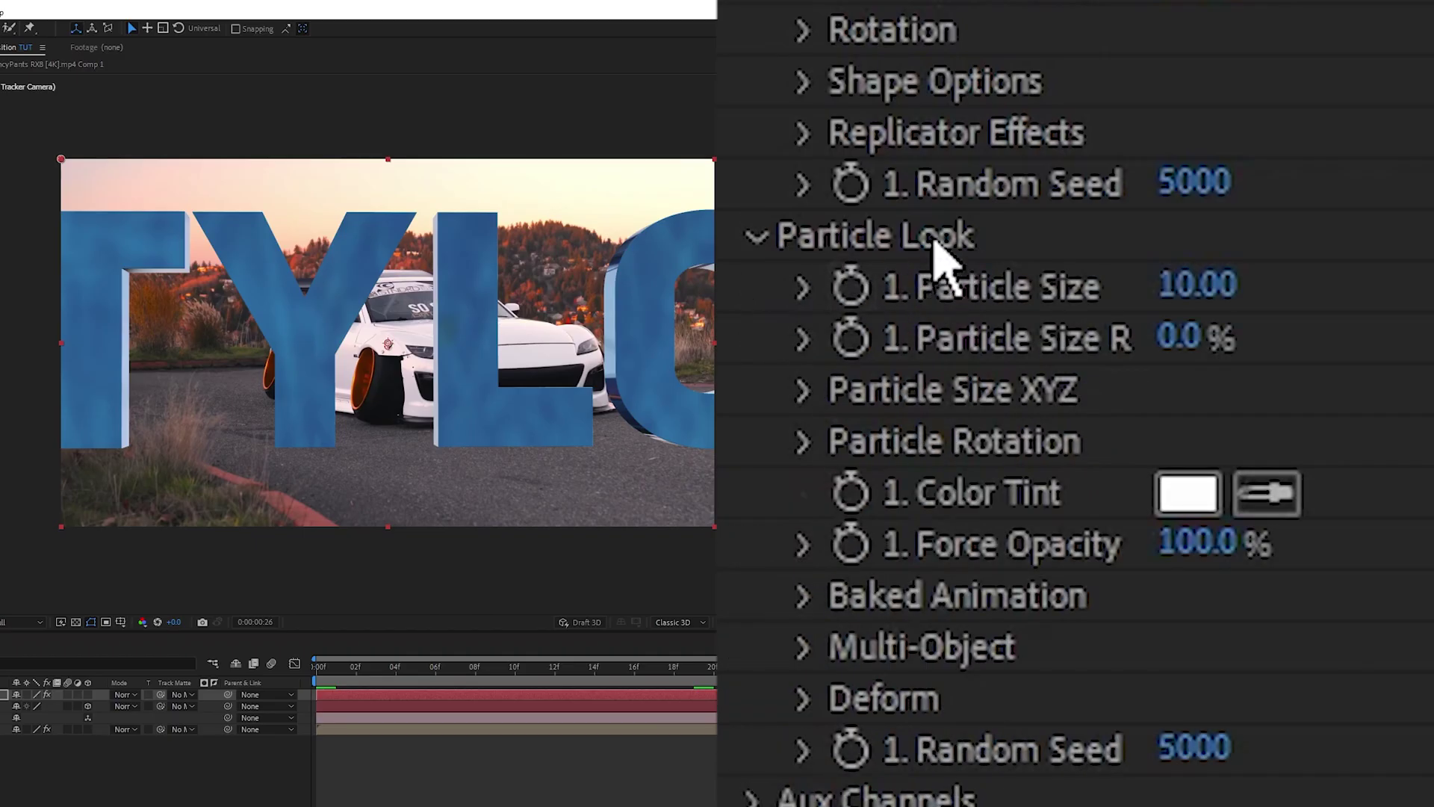
pyautogui.moveTo(1153, 295)
pyautogui.mouseDown()
pyautogui.moveTo(1175, 281)
pyautogui.moveTo(1134, 292)
pyautogui.mouseUp()
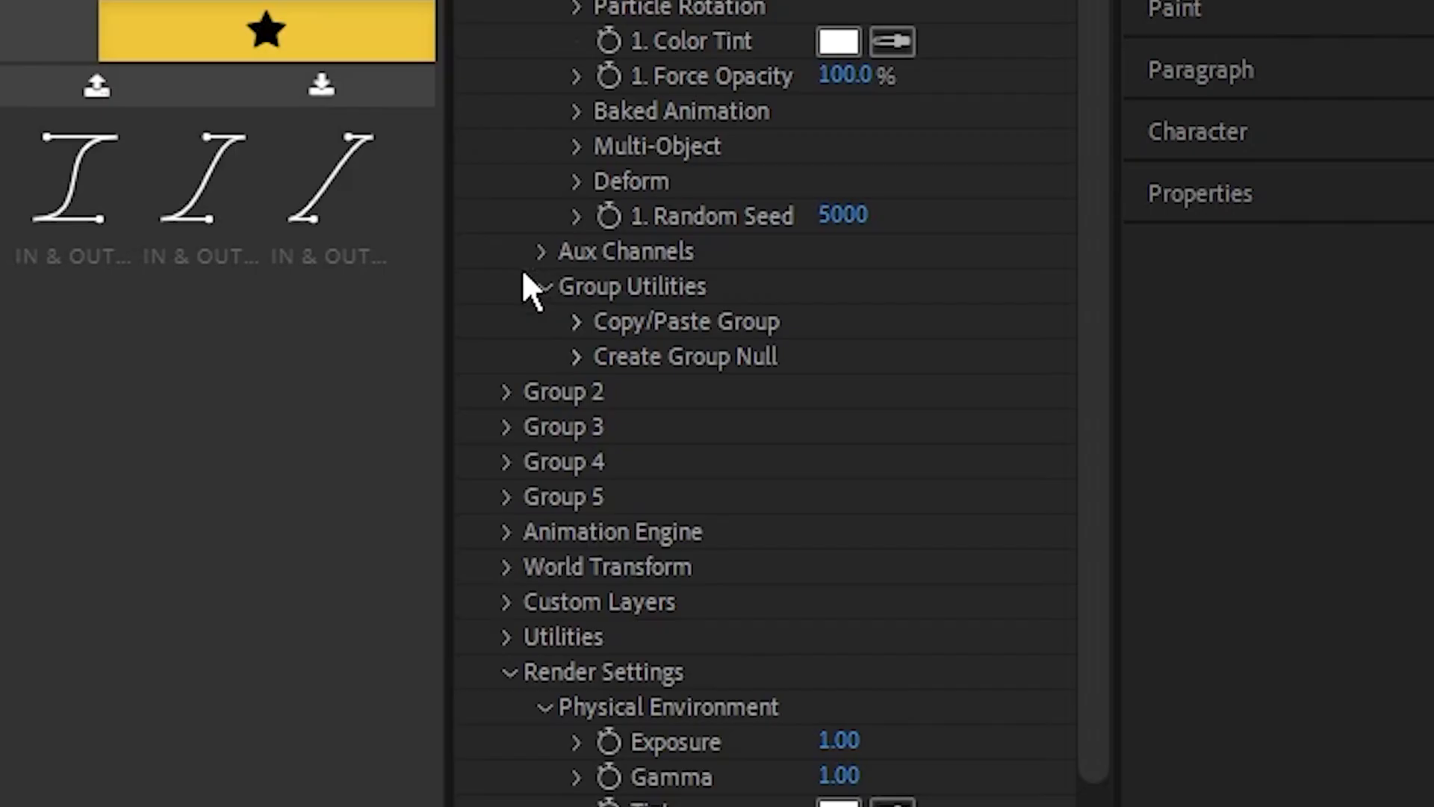
# Enable Multi-Object in Group 1's Particle Look settings
pyautogui.scroll(3, 1148, 302)
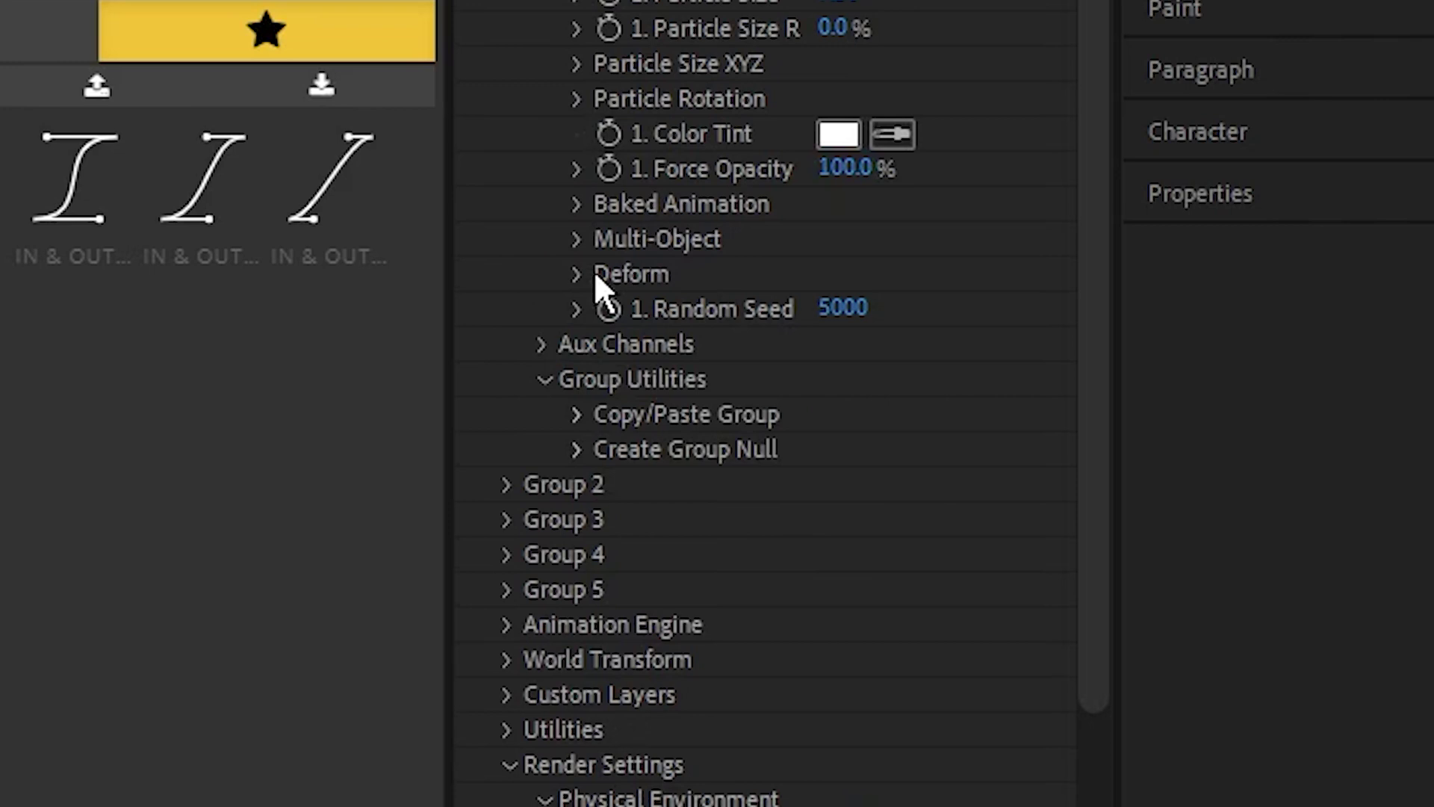
pyautogui.click(575, 239)
pyautogui.click(828, 273)
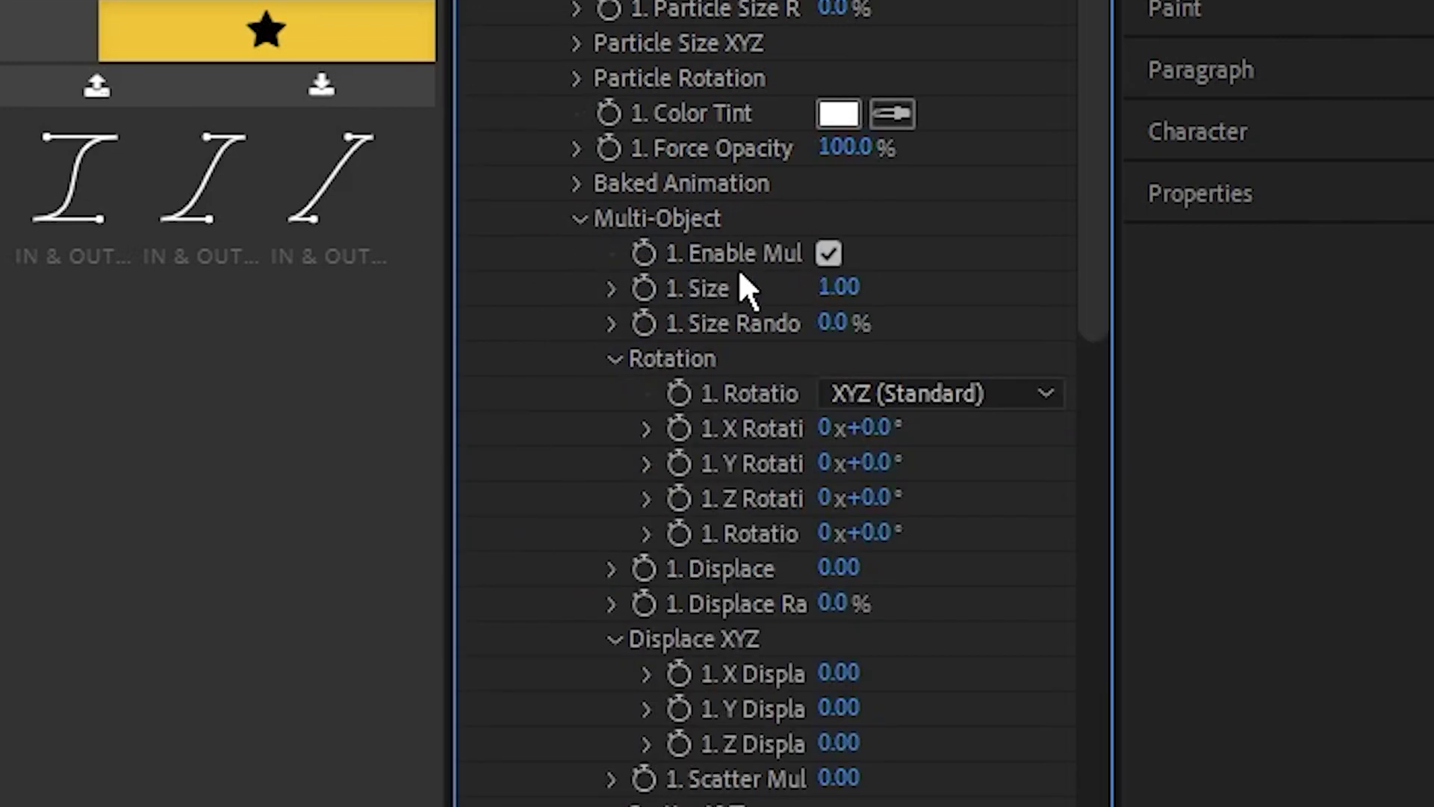
# Animate the Multi-Object Rotation Random with keyframes on the first frame at 70° and near the composition's end, and preview it
pyautogui.scroll(-3, 651, 280)
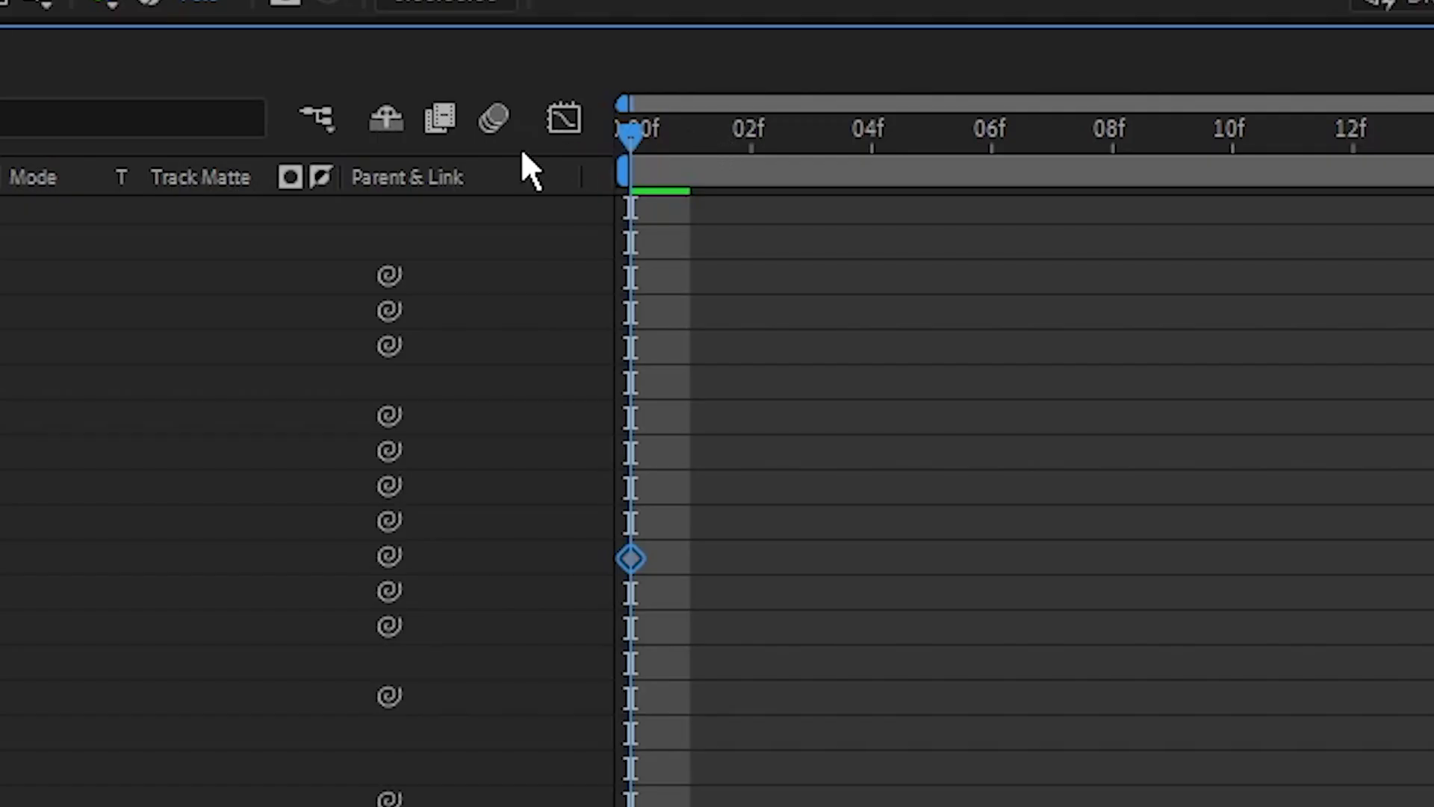
pyautogui.moveTo(630, 144); pyautogui.dragTo(935, 91)
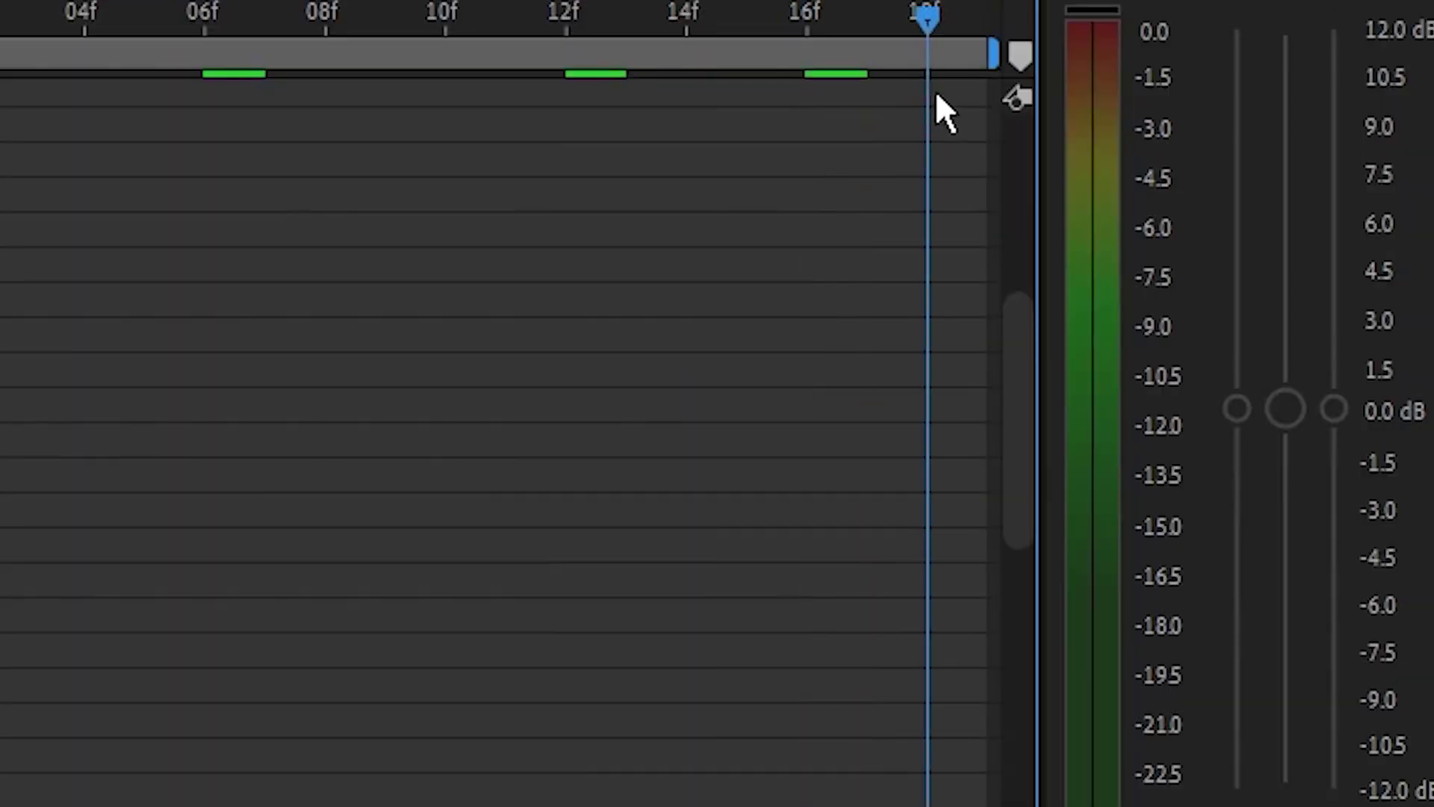
pyautogui.click(835, 349)
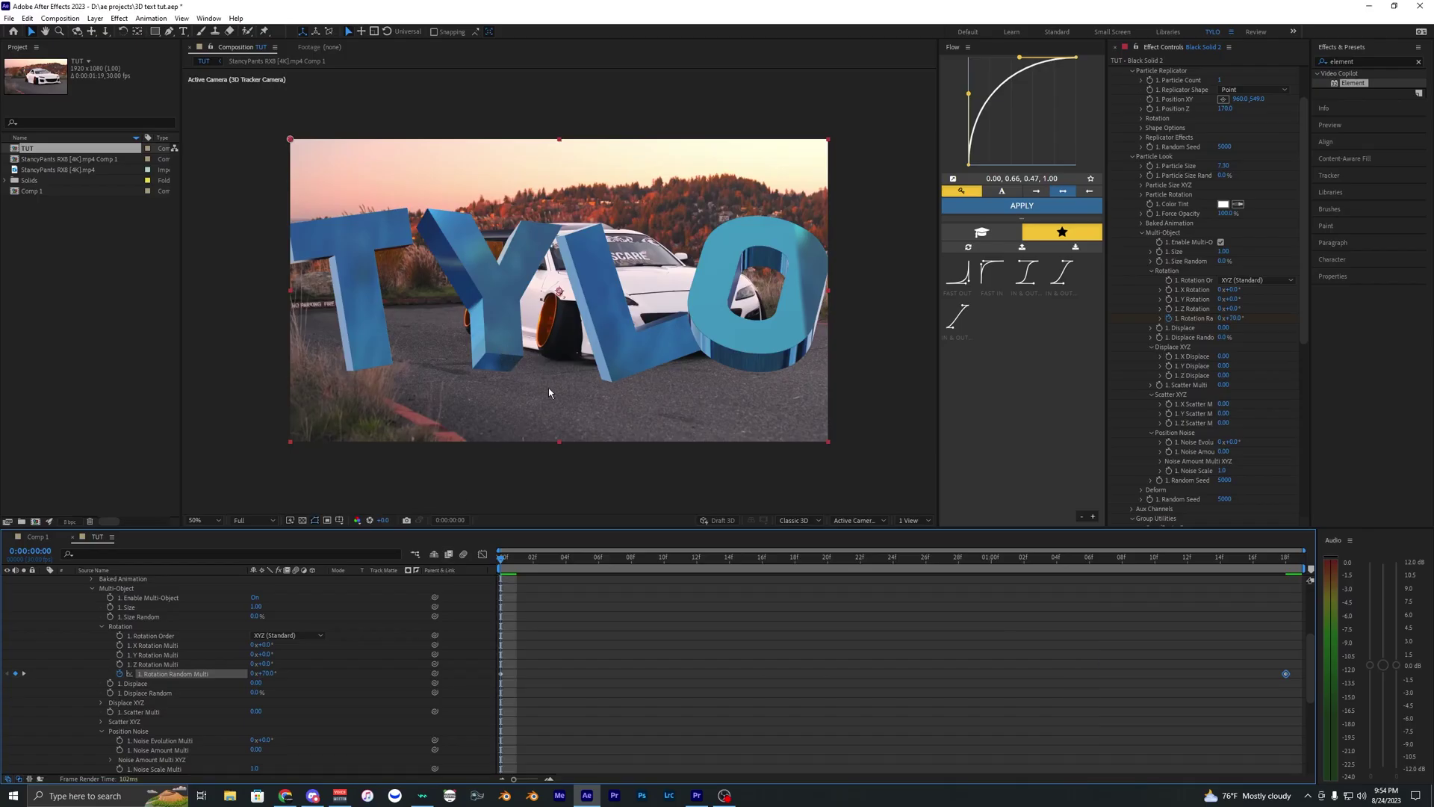
pyautogui.press('space')
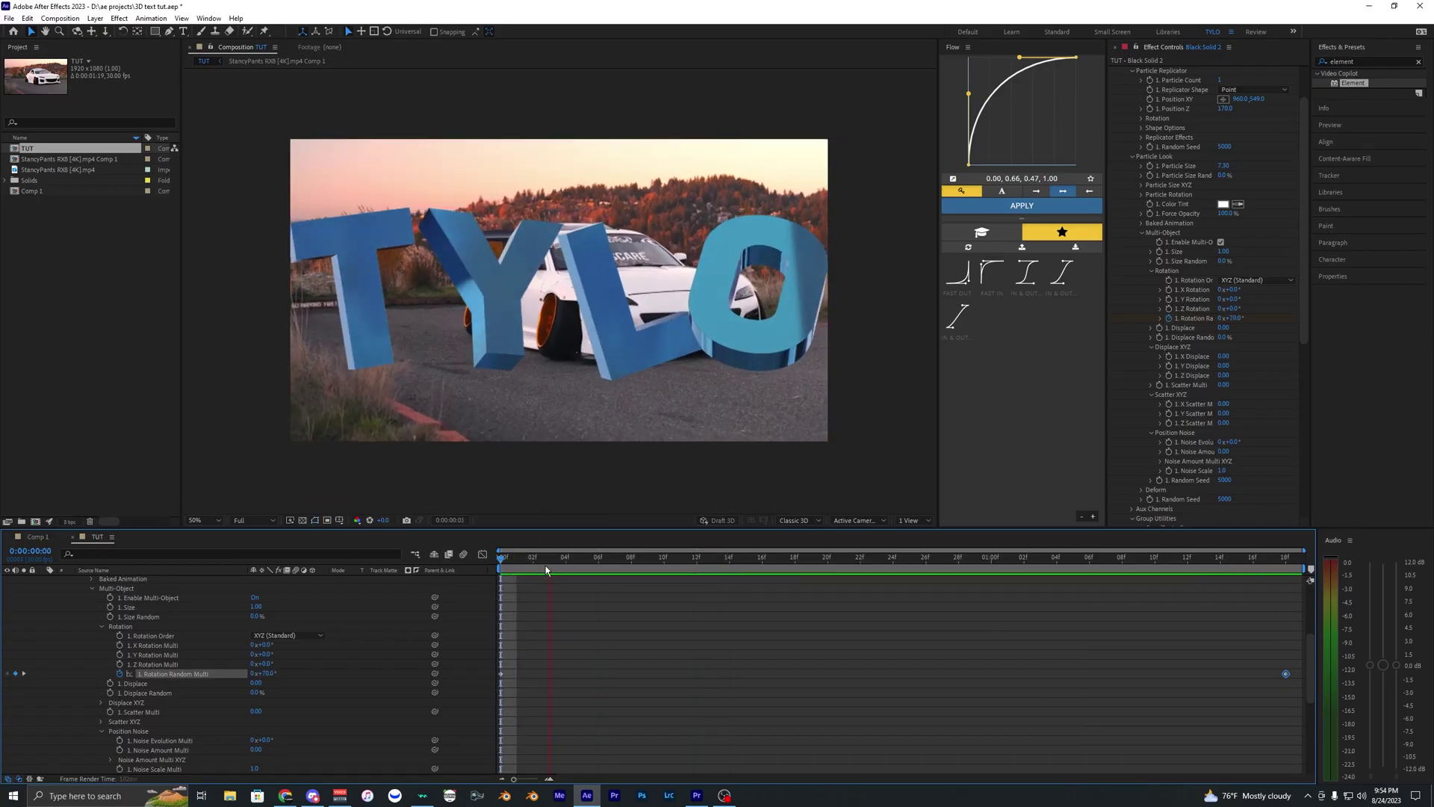
# Enable Deform and Bend for Group 1, set the Bend Direction to 90° and increase the Bend Angle
pyautogui.scroll(-4, 1141, 369)
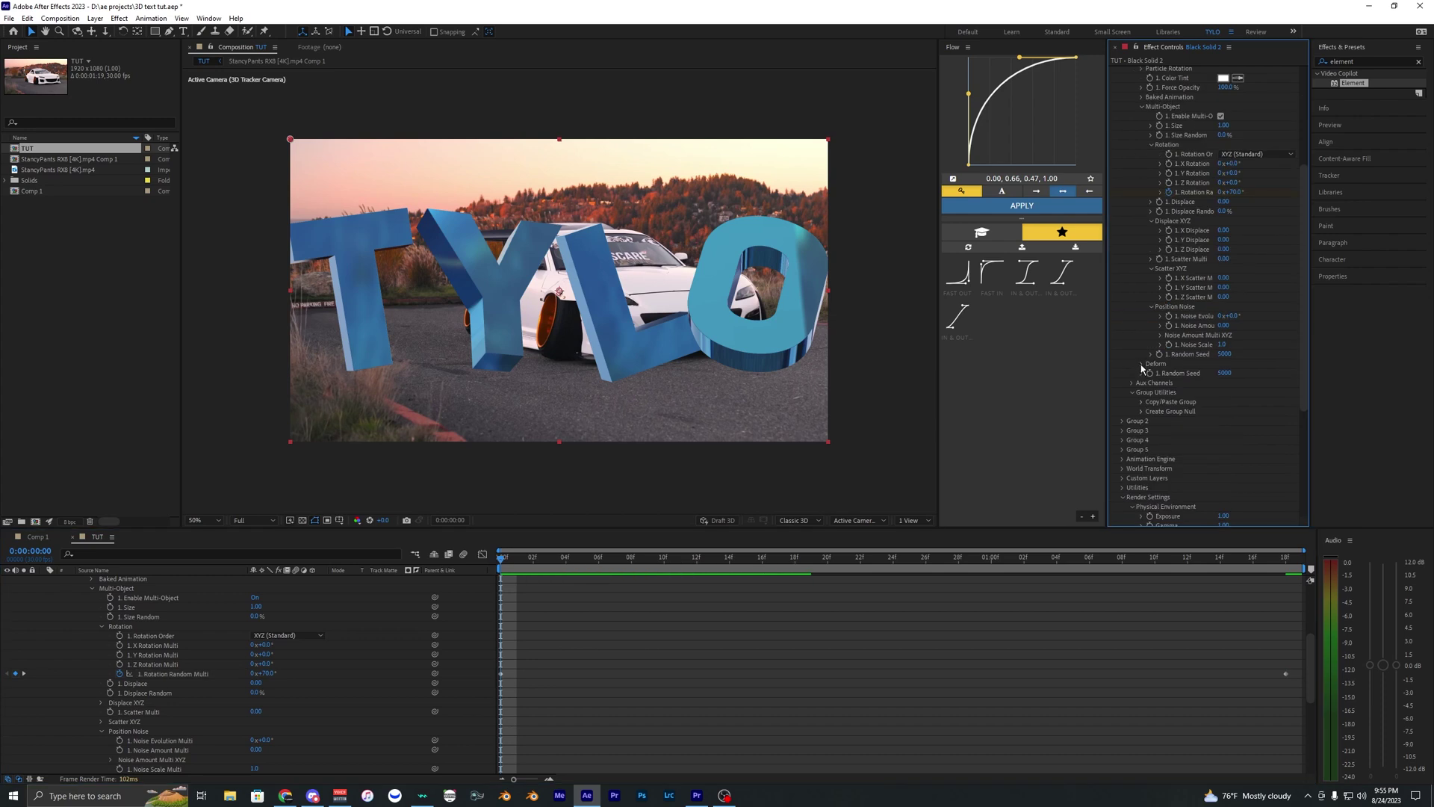
pyautogui.click(1142, 365)
pyautogui.scroll(-1, 1151, 378)
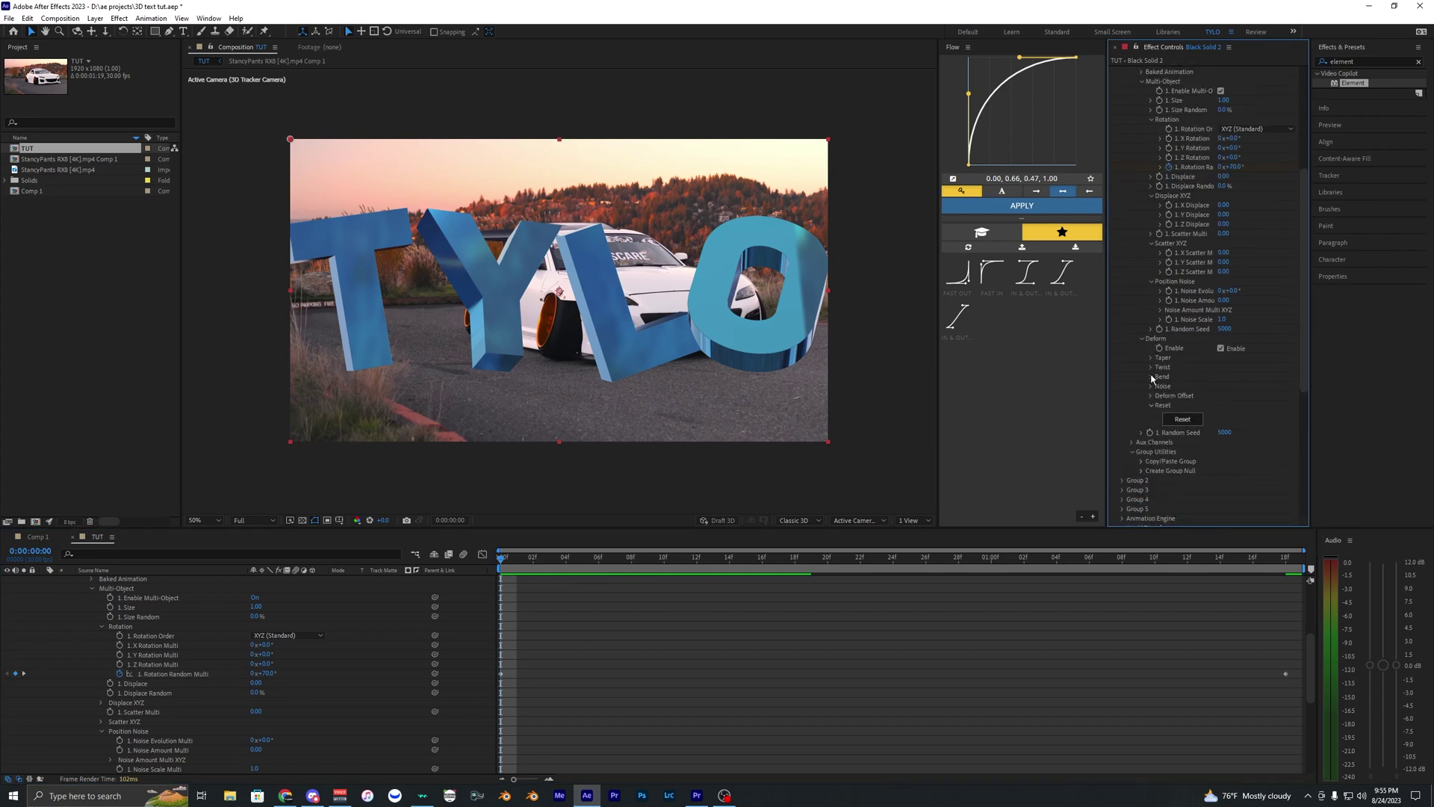
pyautogui.click(1151, 377)
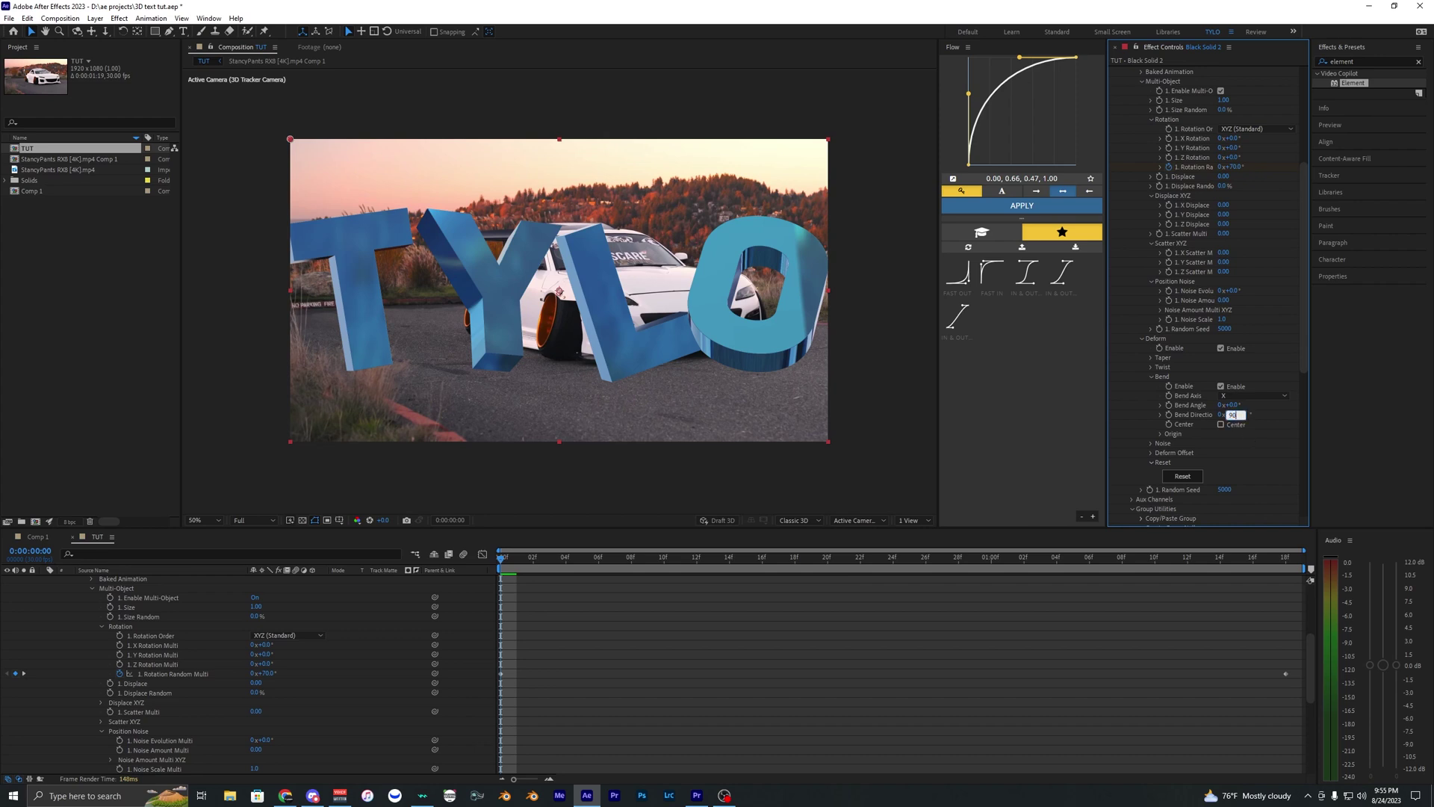
pyautogui.moveTo(1248, 405); pyautogui.dragTo(1266, 405)
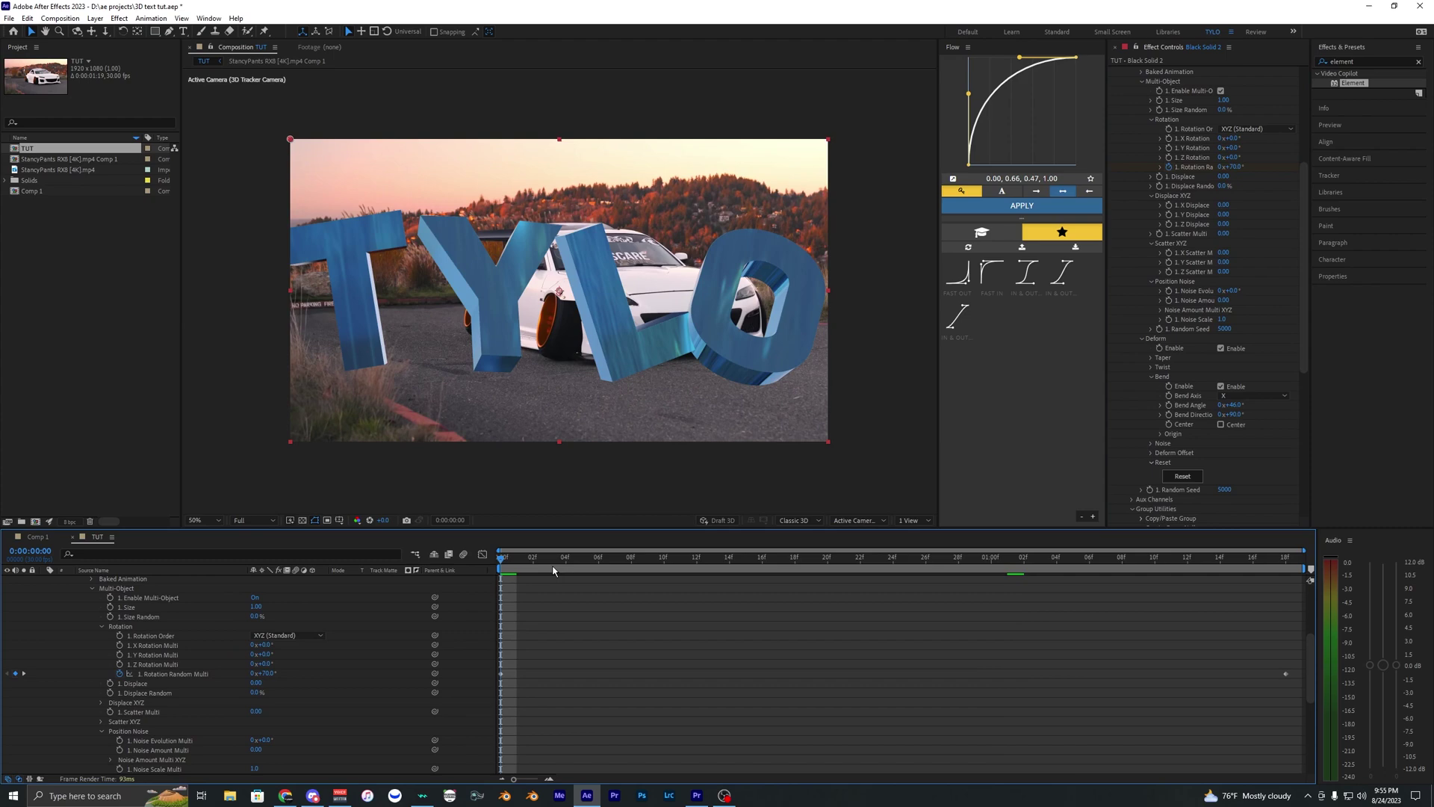
pyautogui.click(1231, 406)
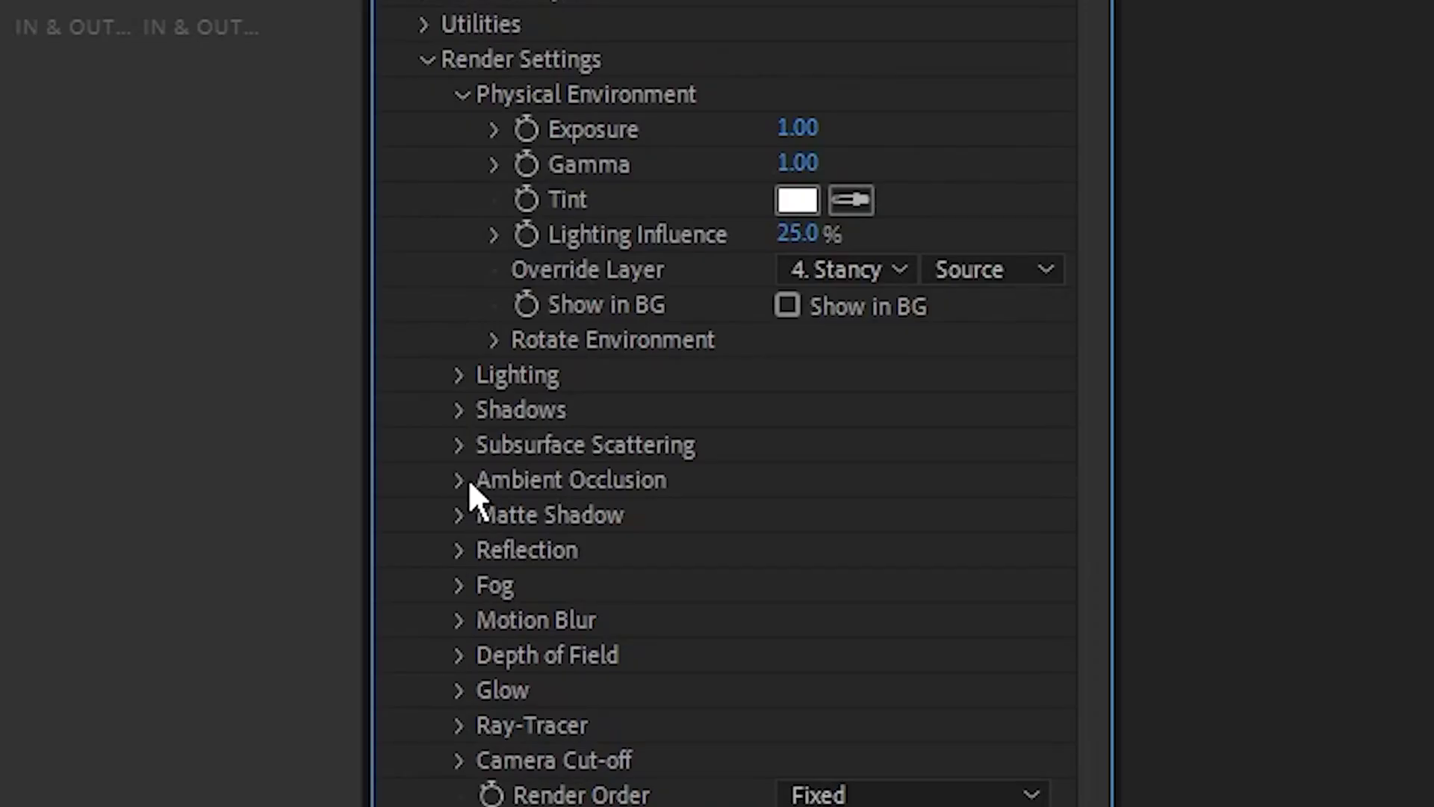
# Enable Ambient Occlusion in the Render Settings and set the SSAO Intensity to 14
pyautogui.click(459, 479)
pyautogui.scroll(-2, 475, 489)
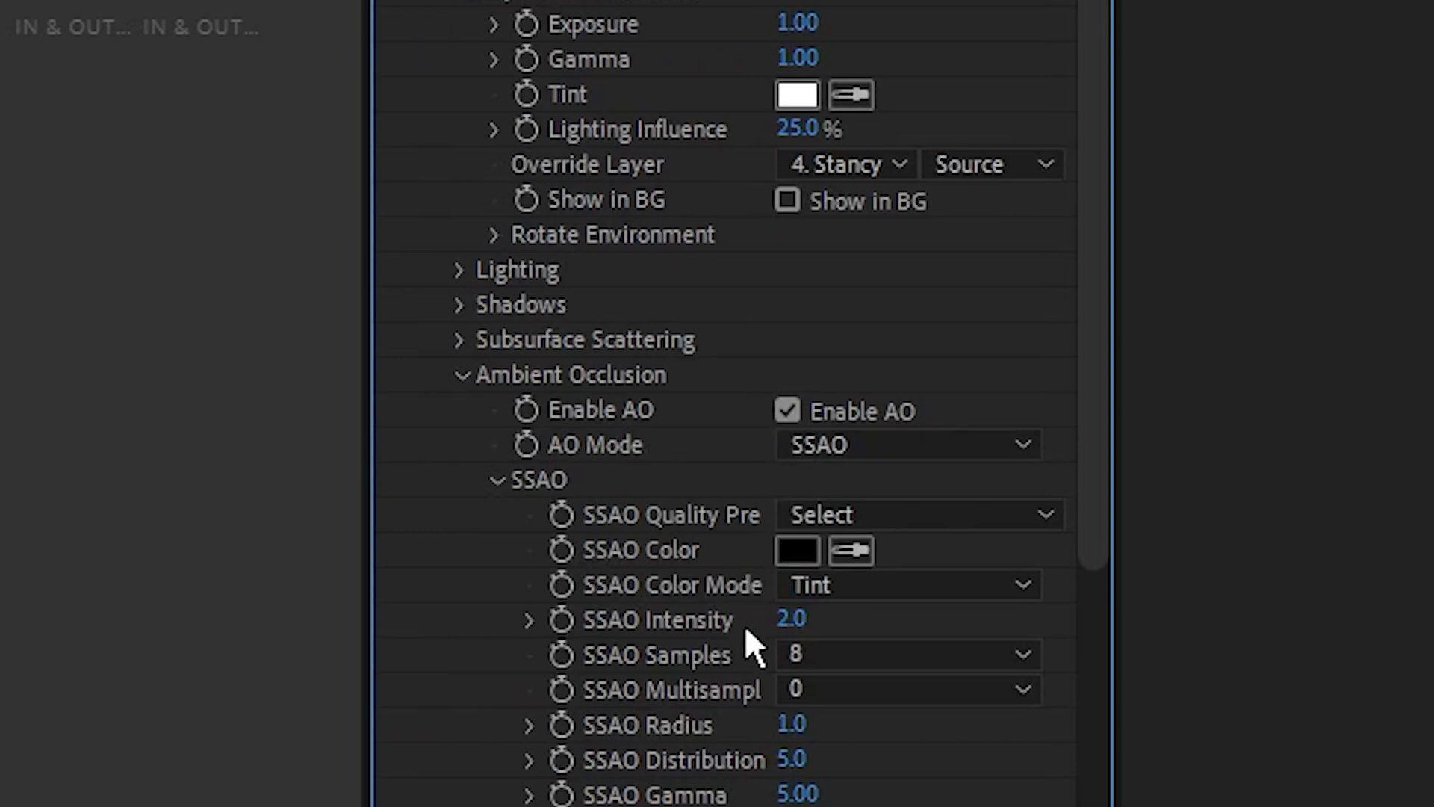
pyautogui.write('14')
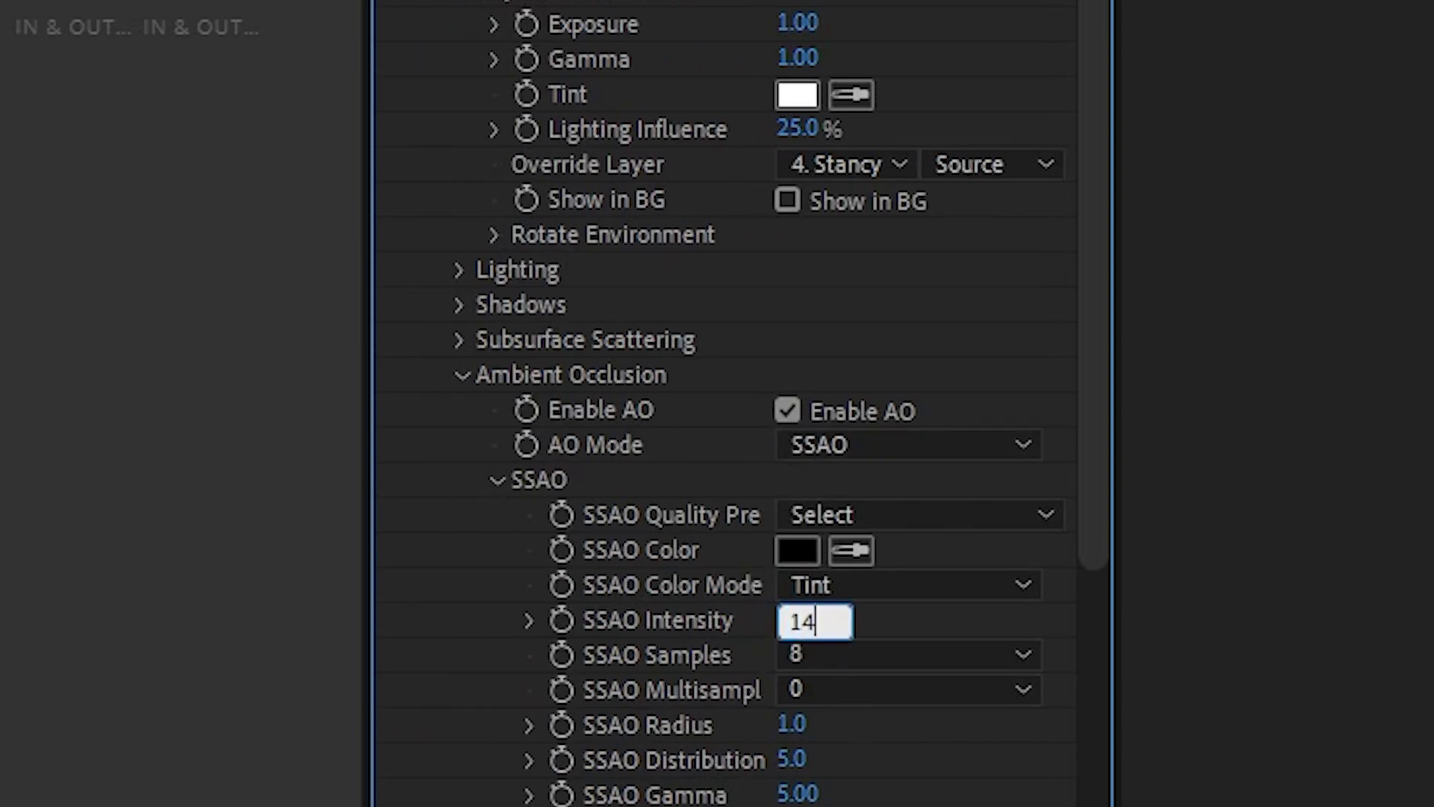
pyautogui.press('Return')
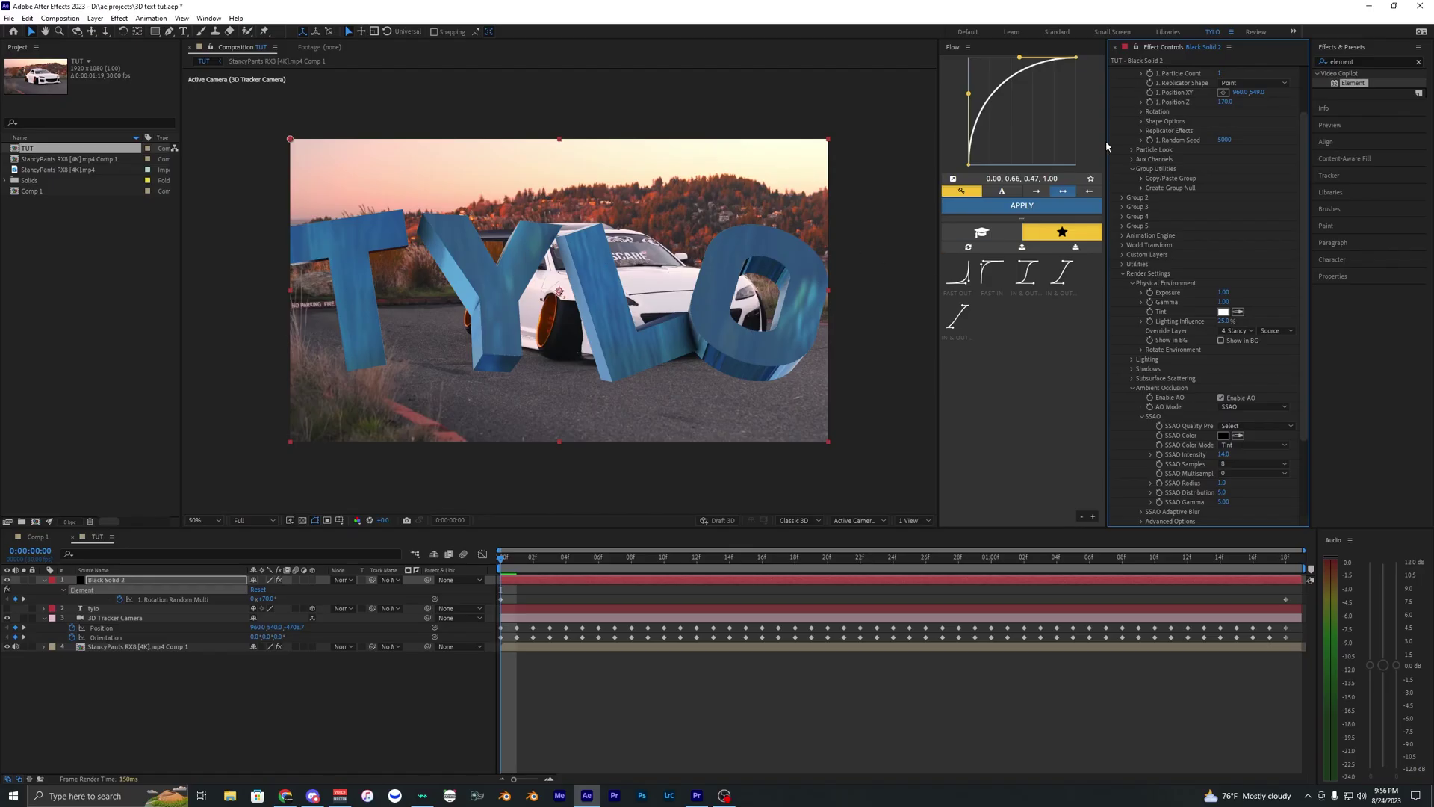
# Reopen Element's Scene Setup and display the Physical material presets
pyautogui.scroll(-2, 1169, 462)
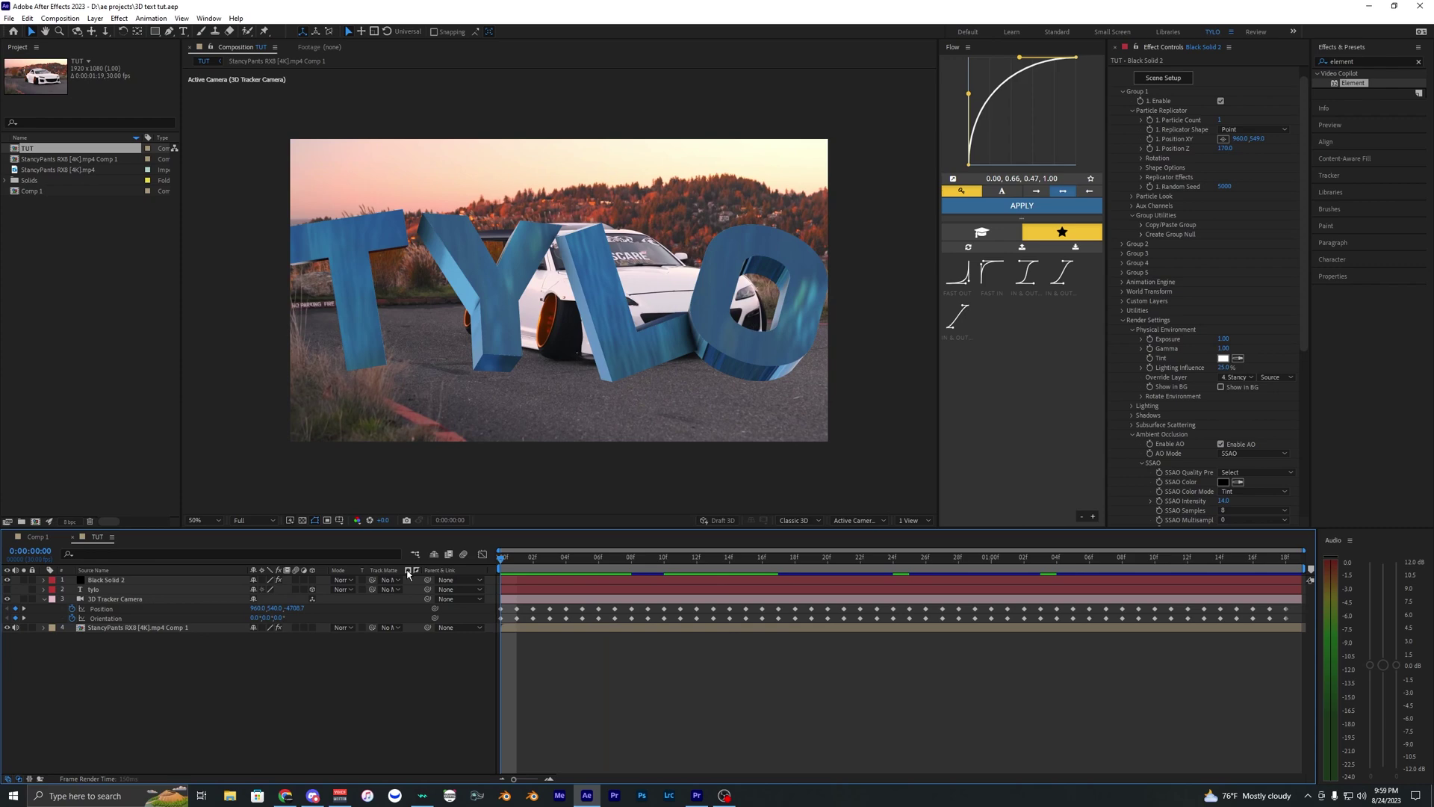
pyautogui.scroll(1, 1212, 237)
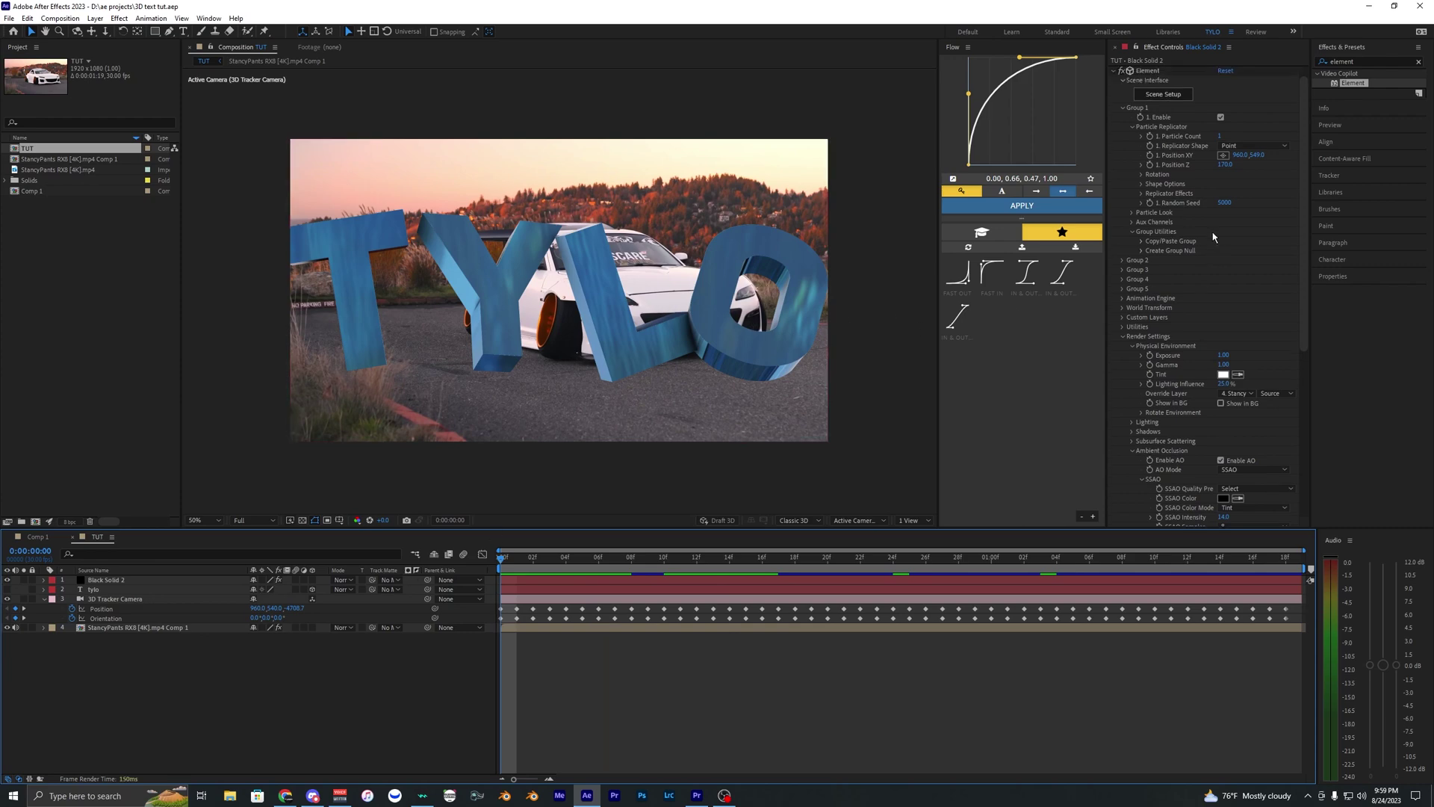
pyautogui.click(1175, 98)
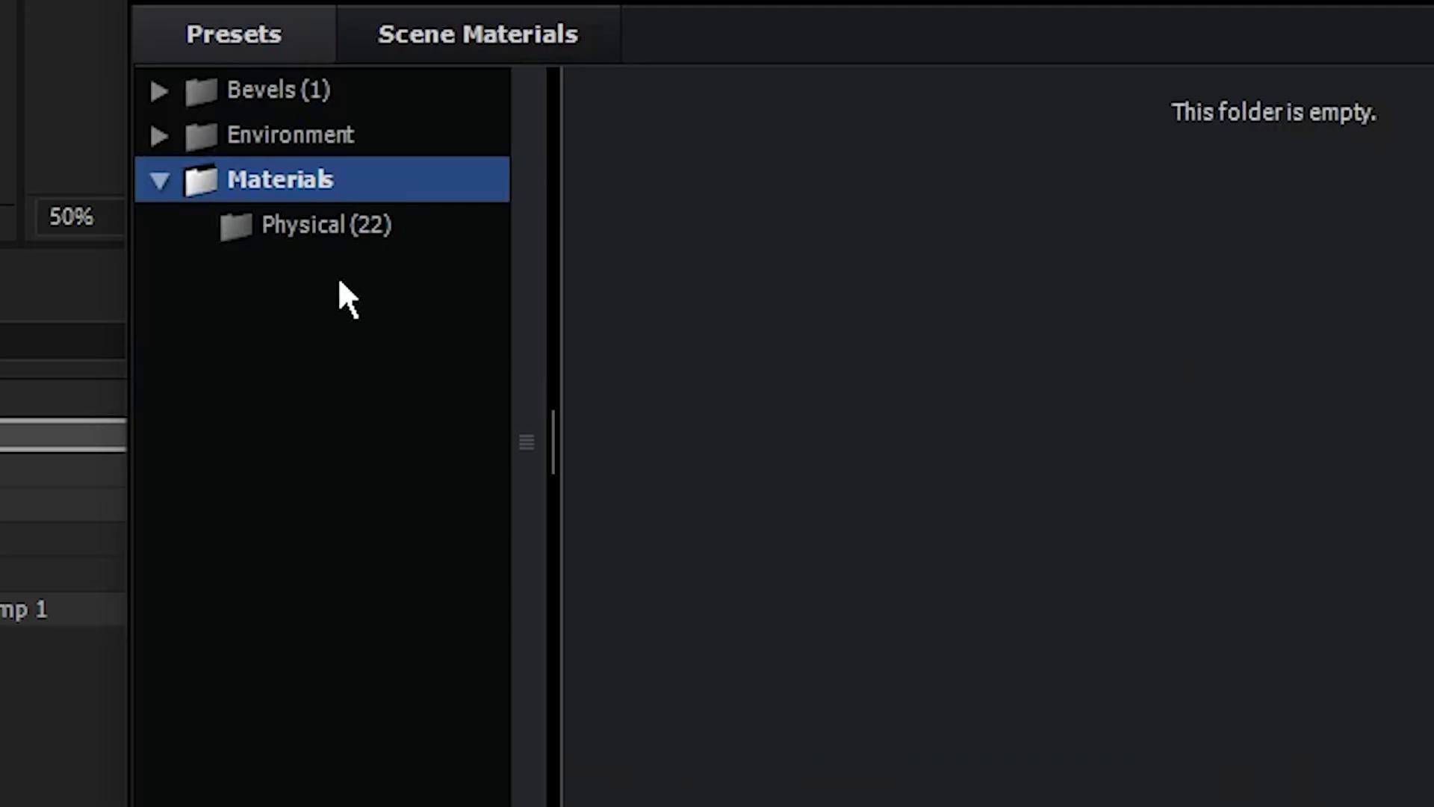
pyautogui.click(329, 224)
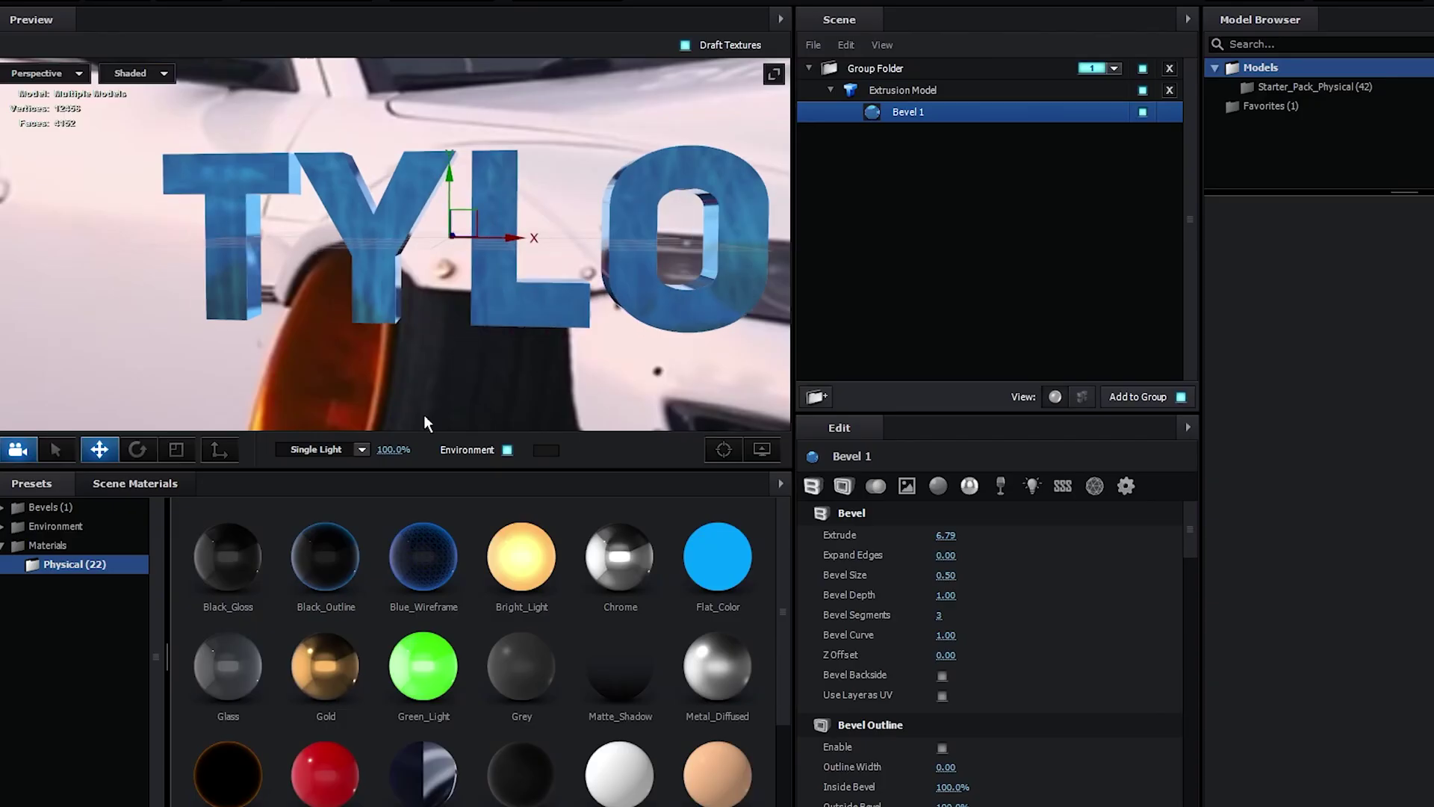
# Apply the Chrome material preset to the extruded text, and replace it with the Gold preset
pyautogui.scroll(-2, 405, 611)
pyautogui.scroll(2, 442, 589)
pyautogui.scroll(-1, 560, 668)
pyautogui.scroll(1, 563, 676)
pyautogui.moveTo(510, 644); pyautogui.dragTo(517, 386)
pyautogui.scroll(-1, 323, 602)
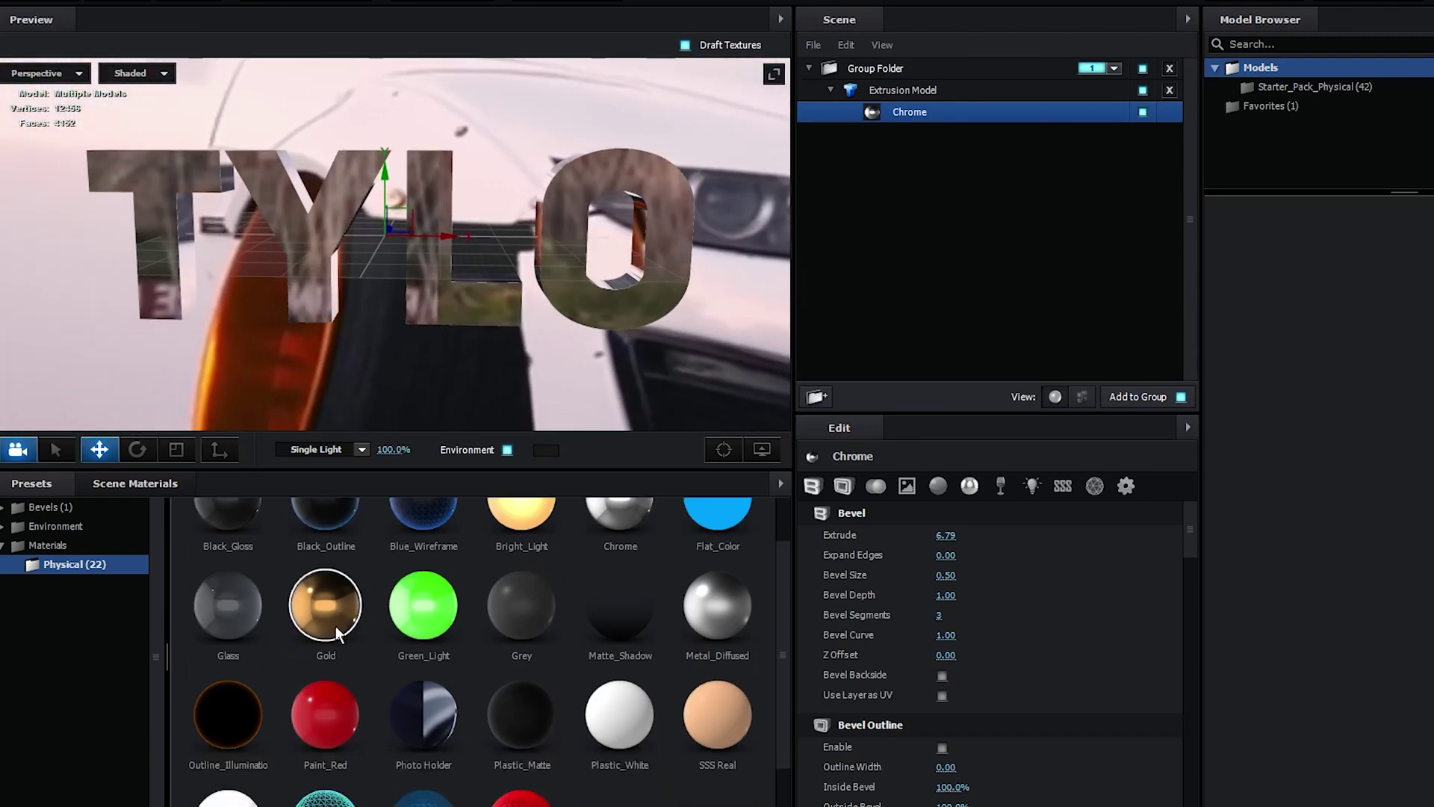
pyautogui.moveTo(323, 602); pyautogui.dragTo(453, 344)
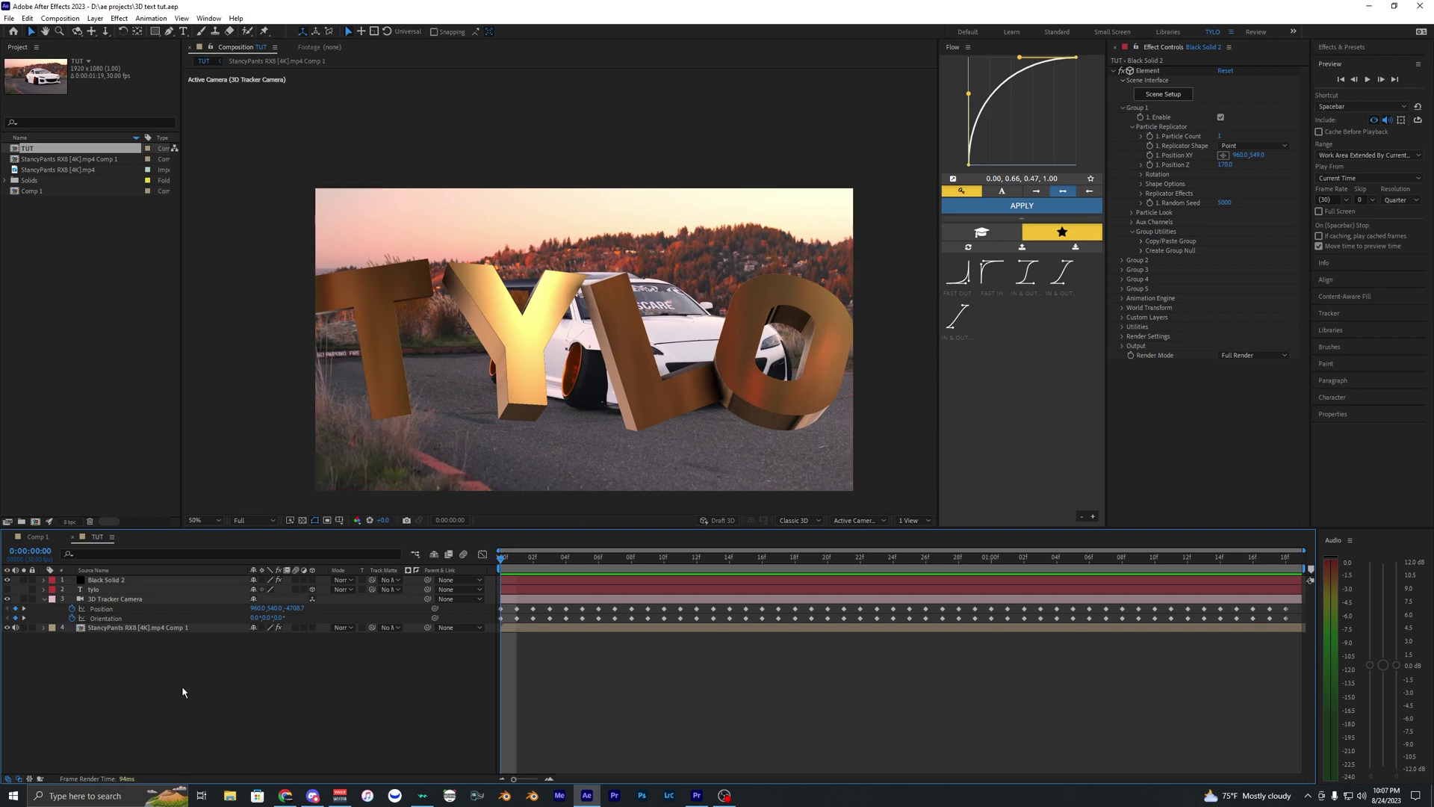
# Create a spot light with a pale orange color and 300% intensity
pyautogui.click(96, 18)
pyautogui.moveTo(113, 27)
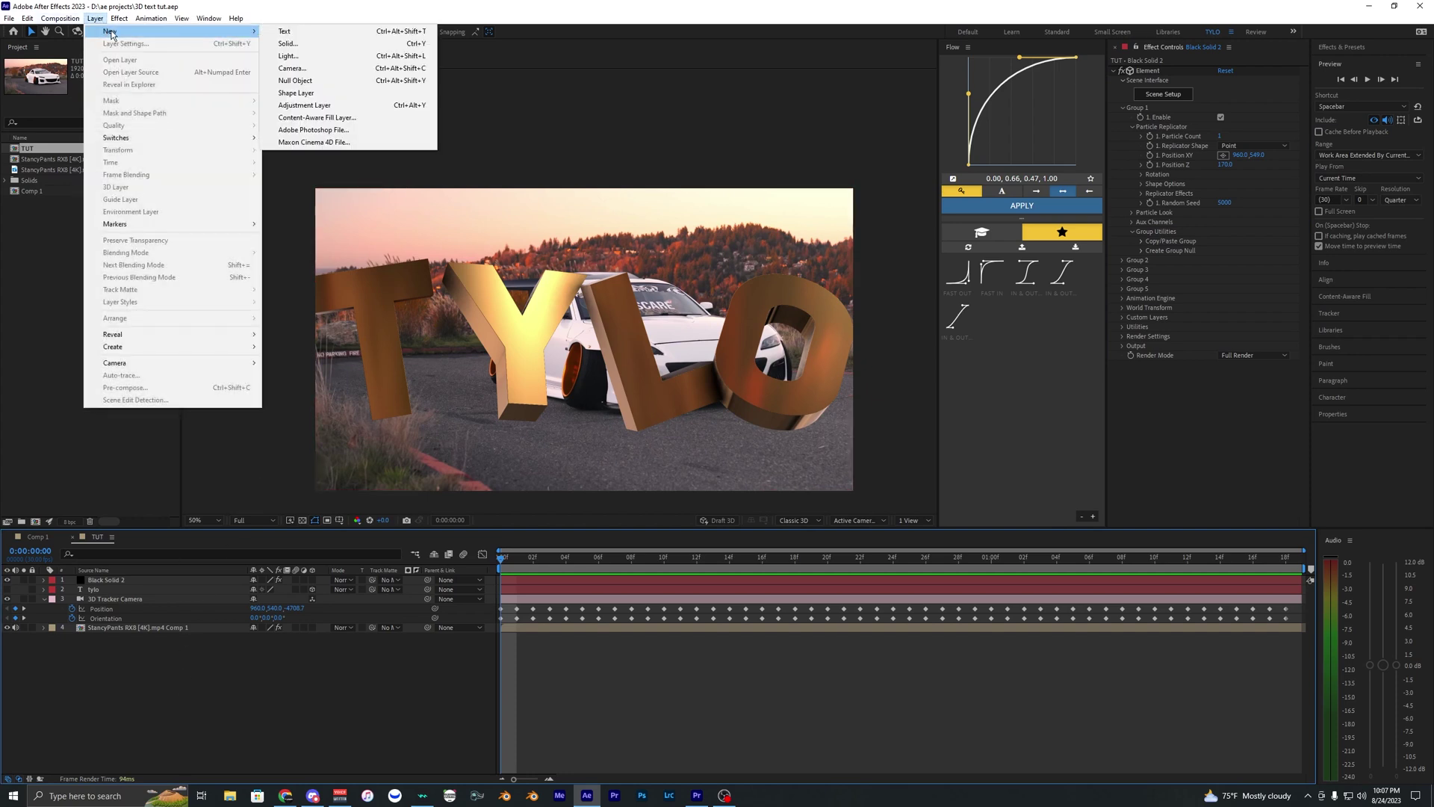
pyautogui.click(336, 57)
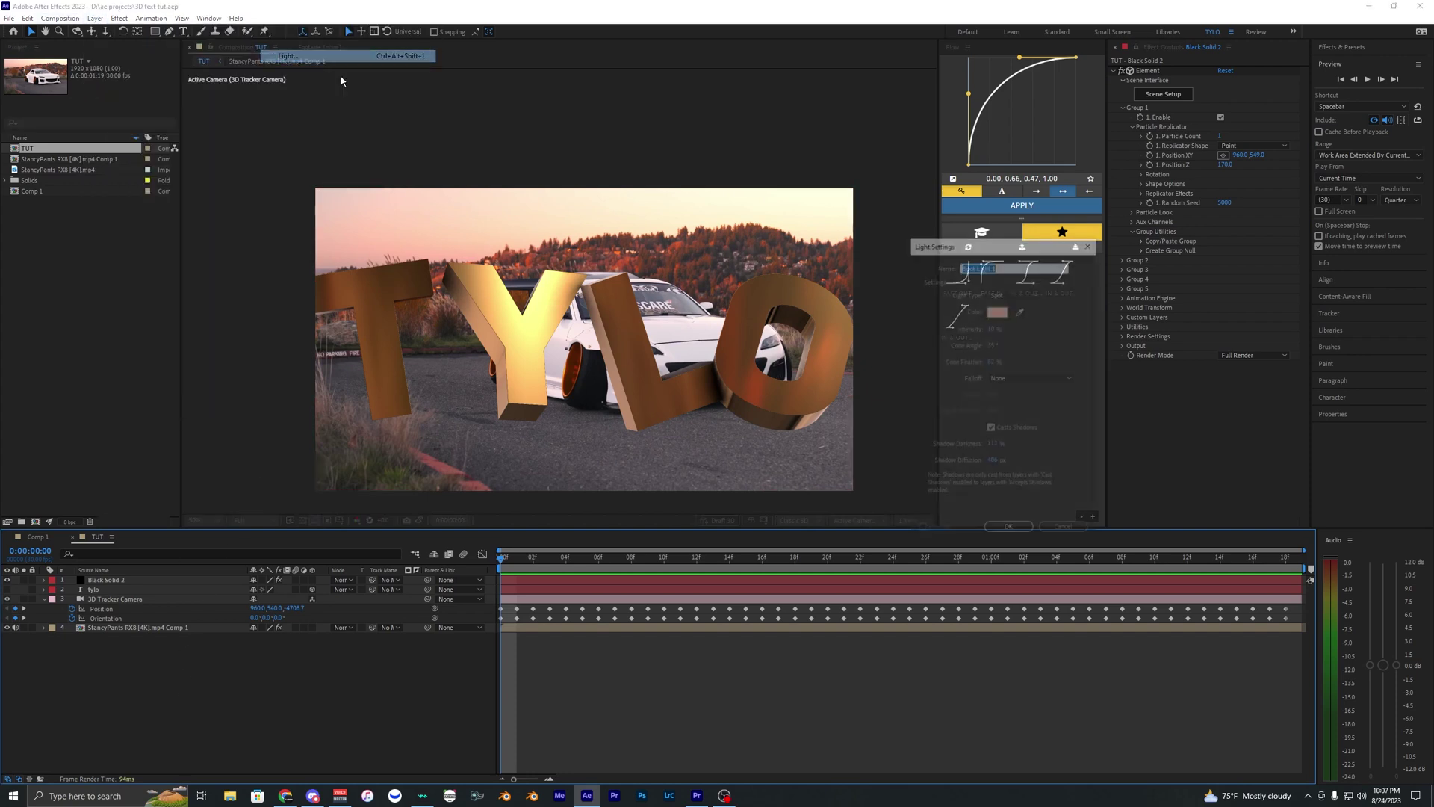
pyautogui.click(994, 327)
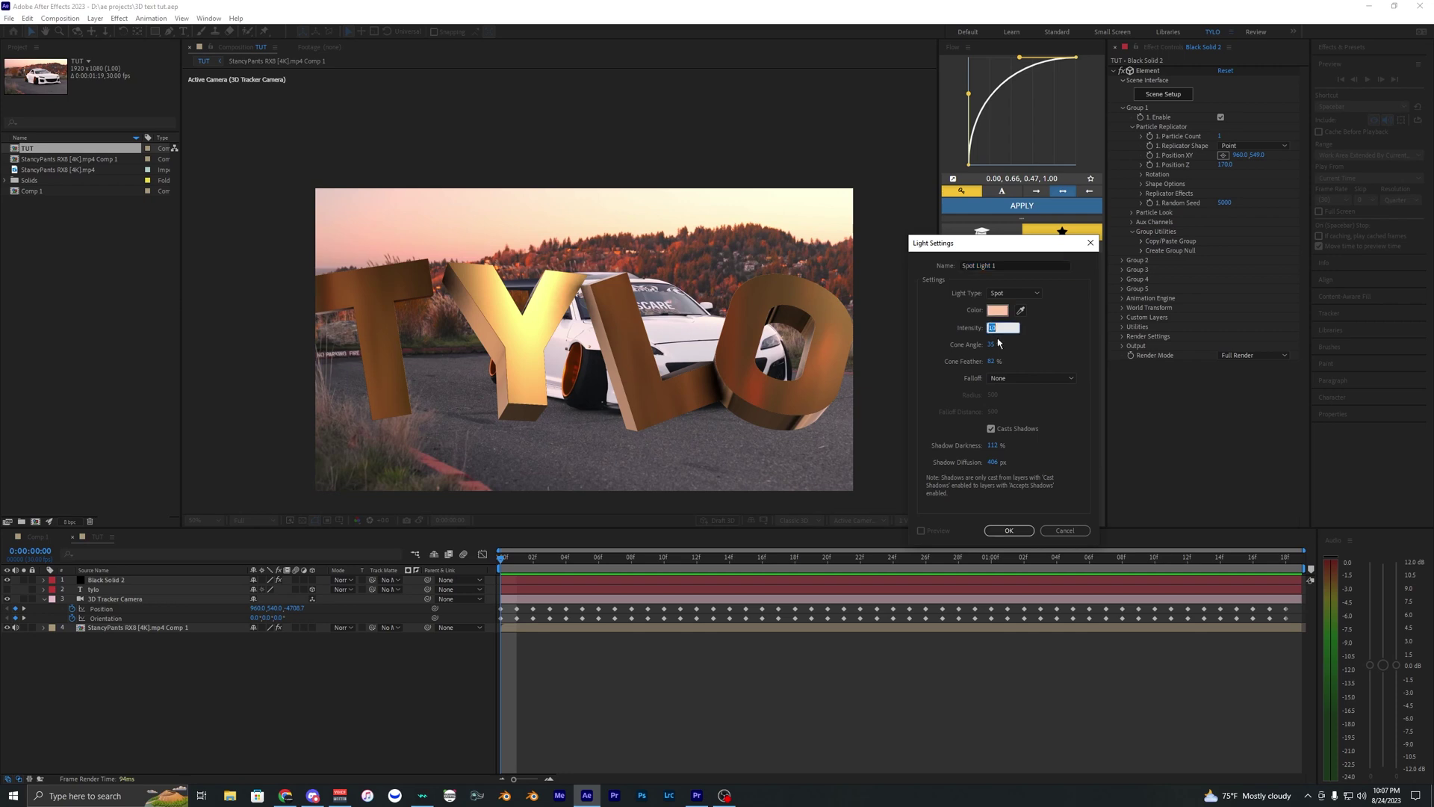
pyautogui.press('Return')
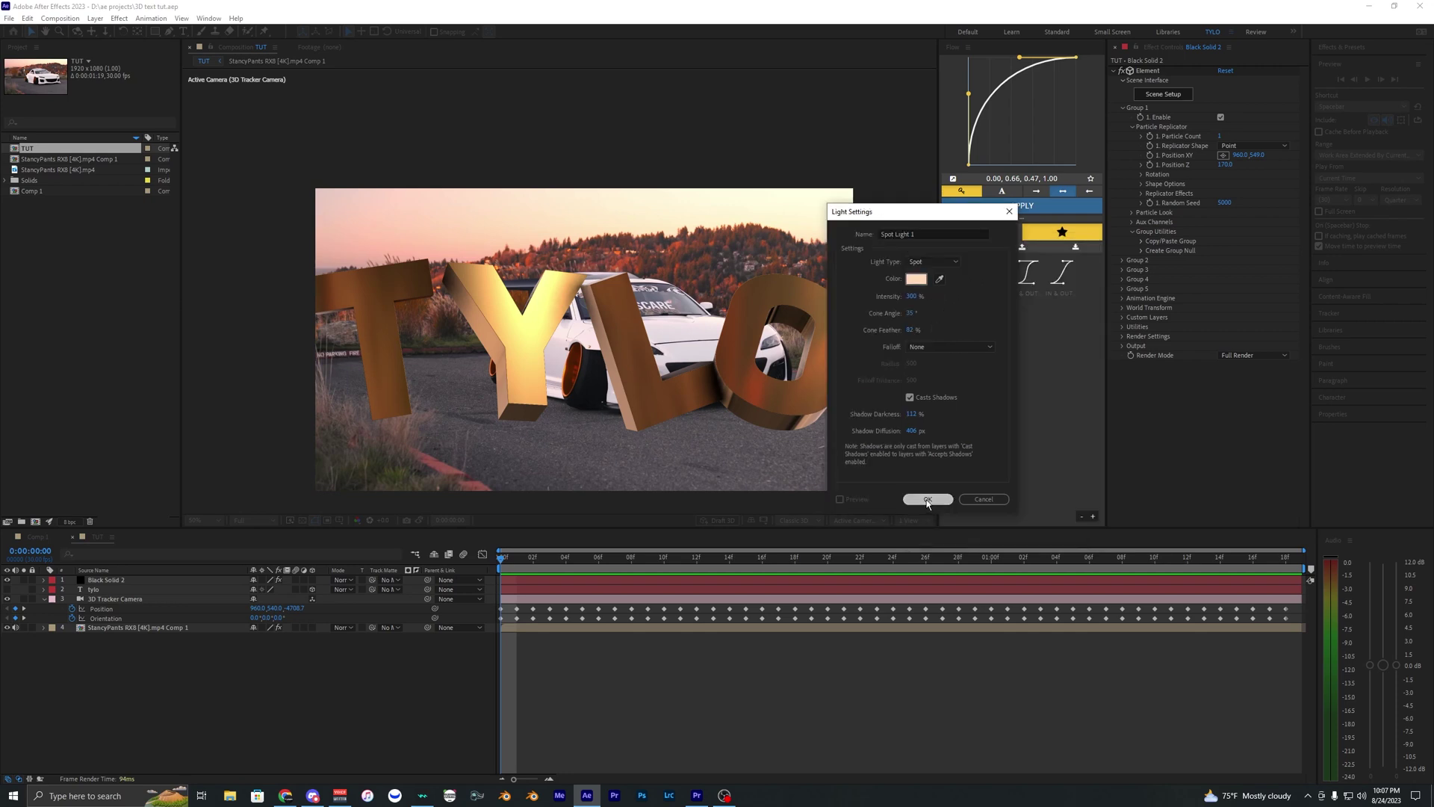
# Move the spot light above and to the right of the text, and adjust its X and Y rotation
pyautogui.moveTo(939, 321); pyautogui.dragTo(965, 321)
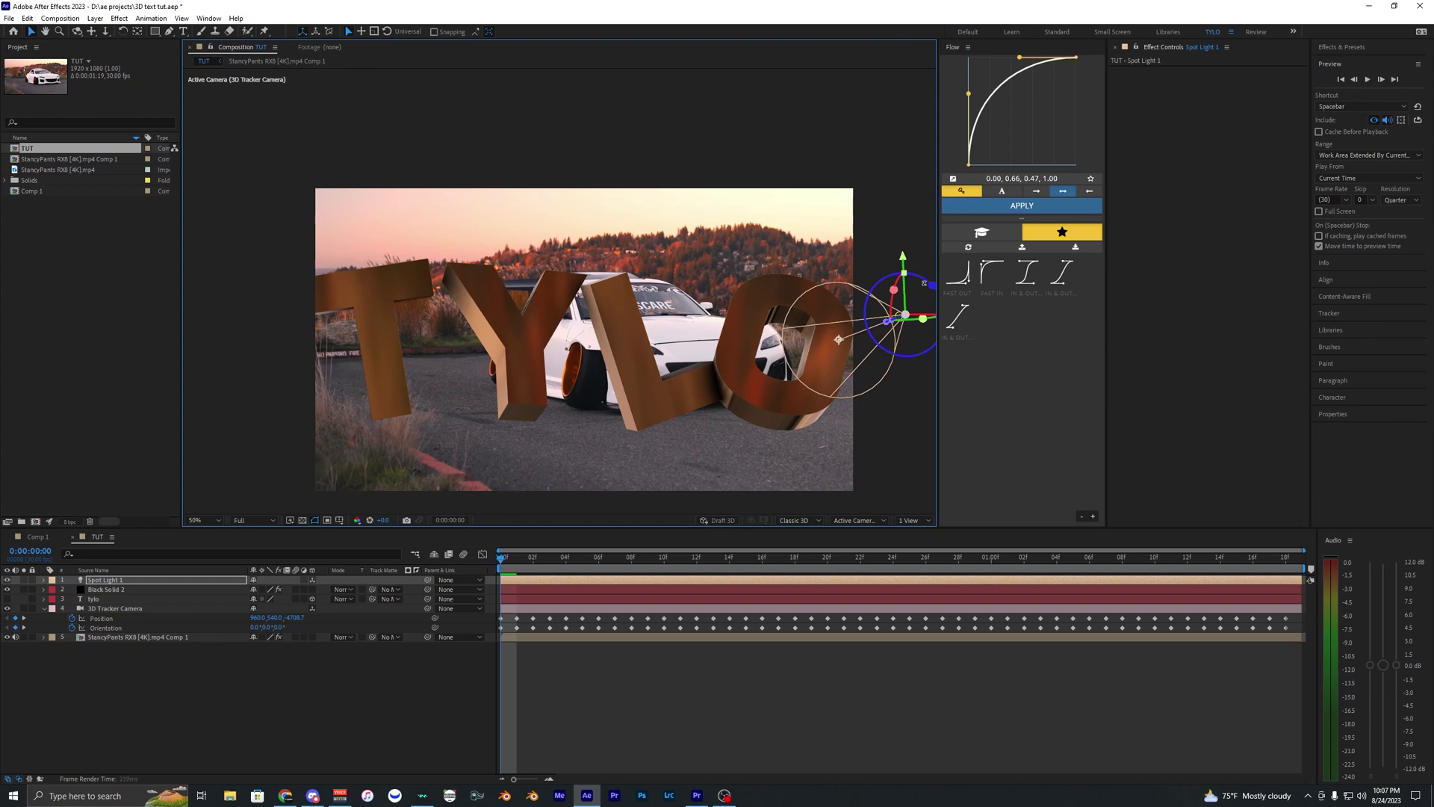
pyautogui.moveTo(905, 258); pyautogui.dragTo(899, 162)
pyautogui.press('r')
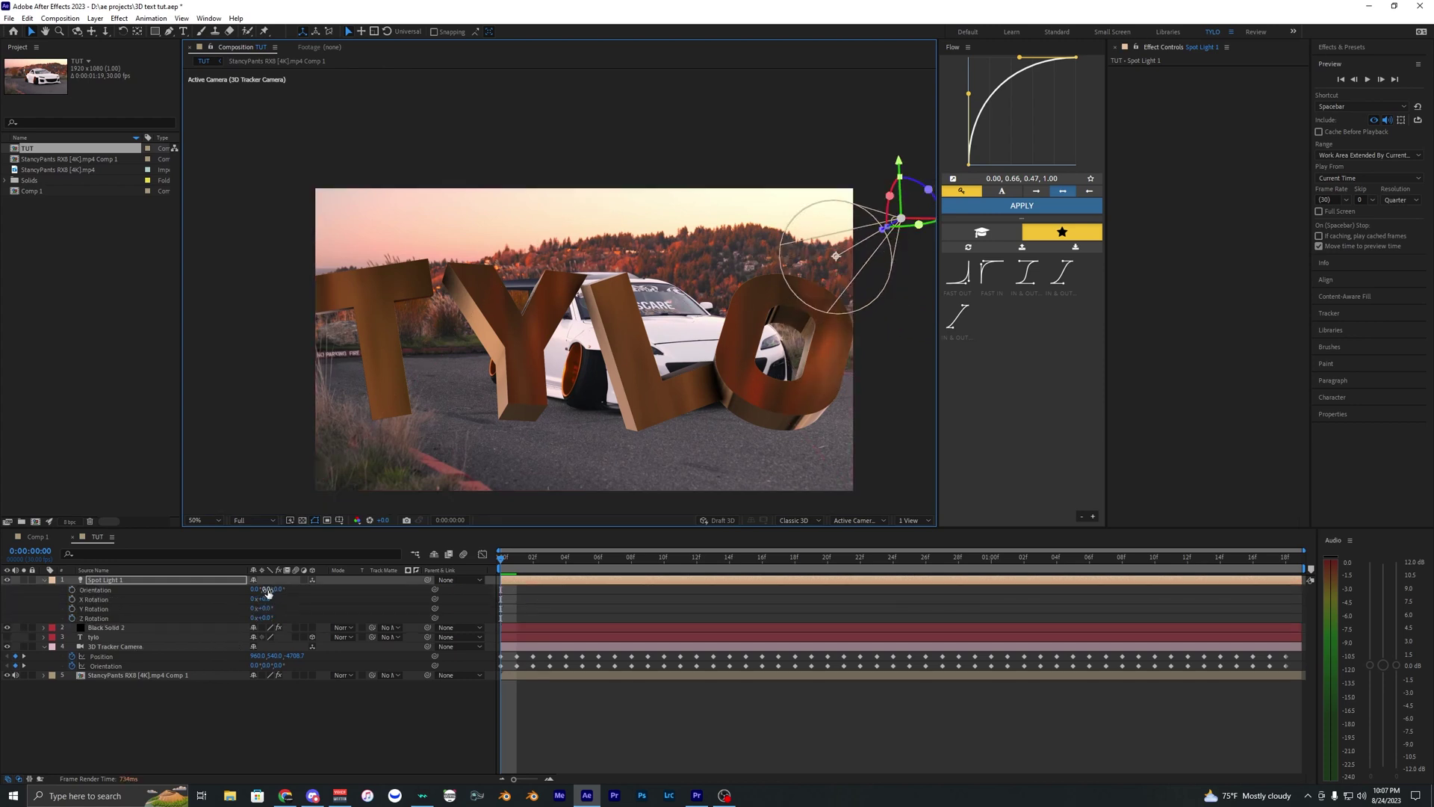
pyautogui.moveTo(266, 599)
pyautogui.mouseDown()
pyautogui.moveTo(279, 598)
pyautogui.moveTo(255, 599)
pyautogui.mouseUp()
pyautogui.moveTo(268, 608); pyautogui.dragTo(242, 609)
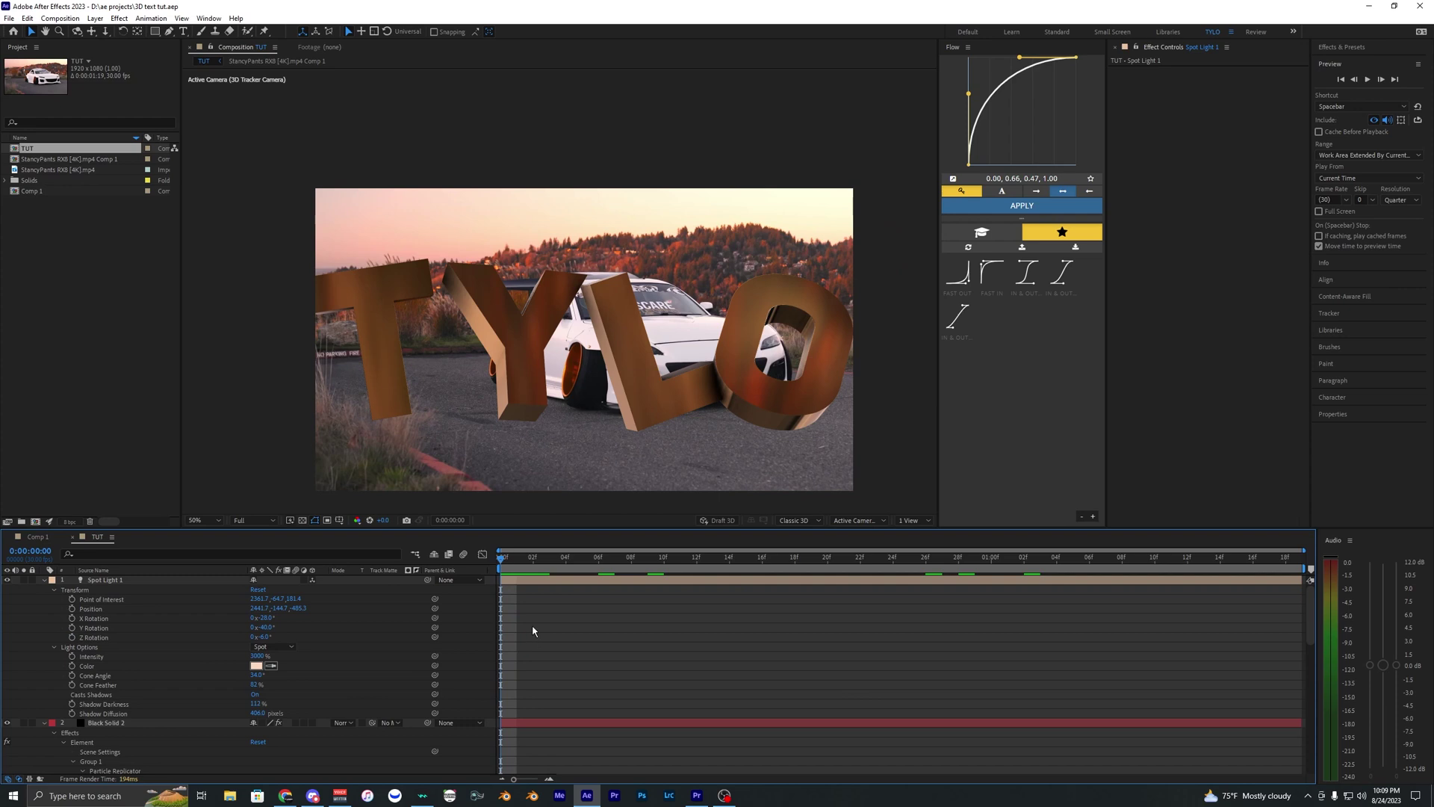
# Collapse the layers' properties and preview the text lit by the spot light
pyautogui.press('u')
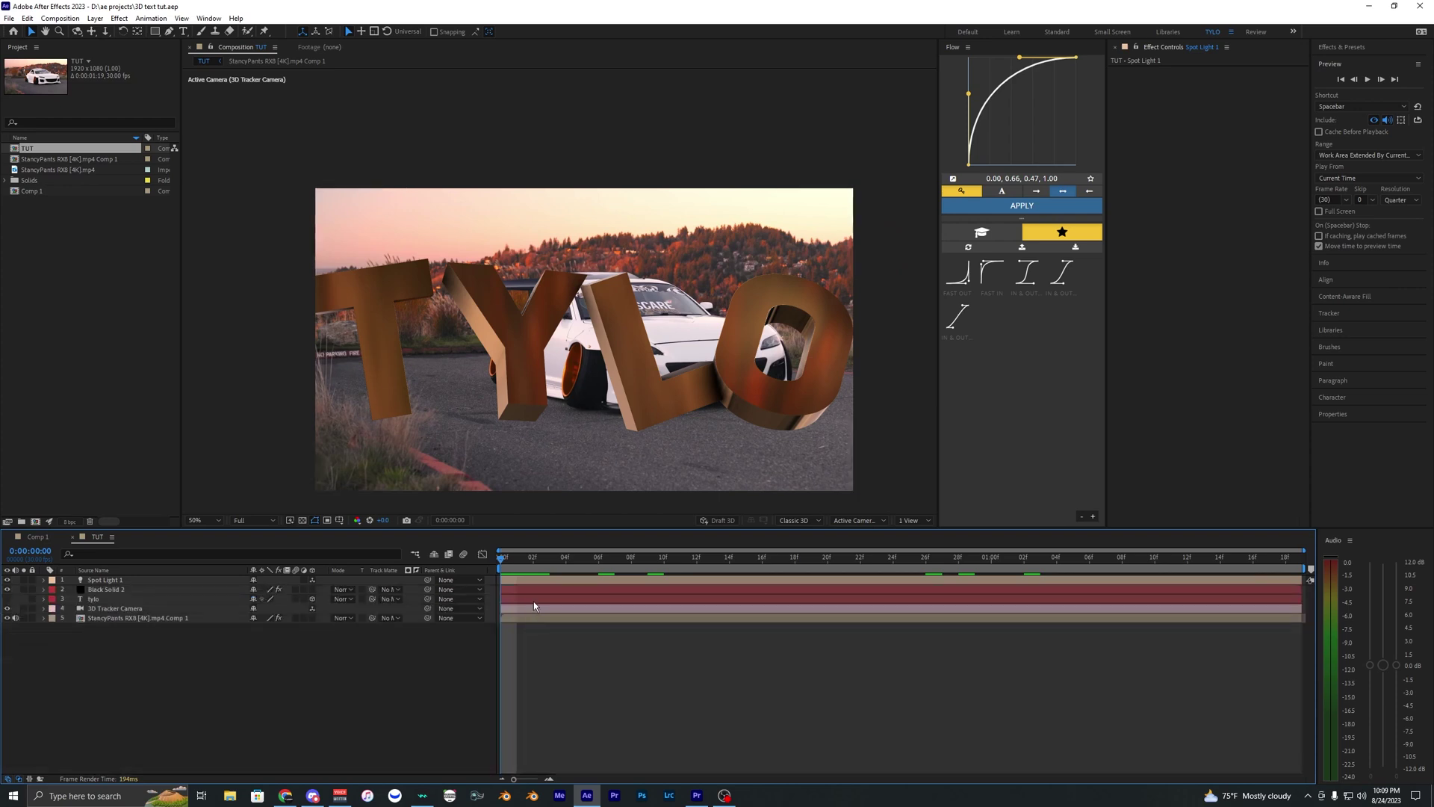
pyautogui.click(529, 581)
pyautogui.press('space')
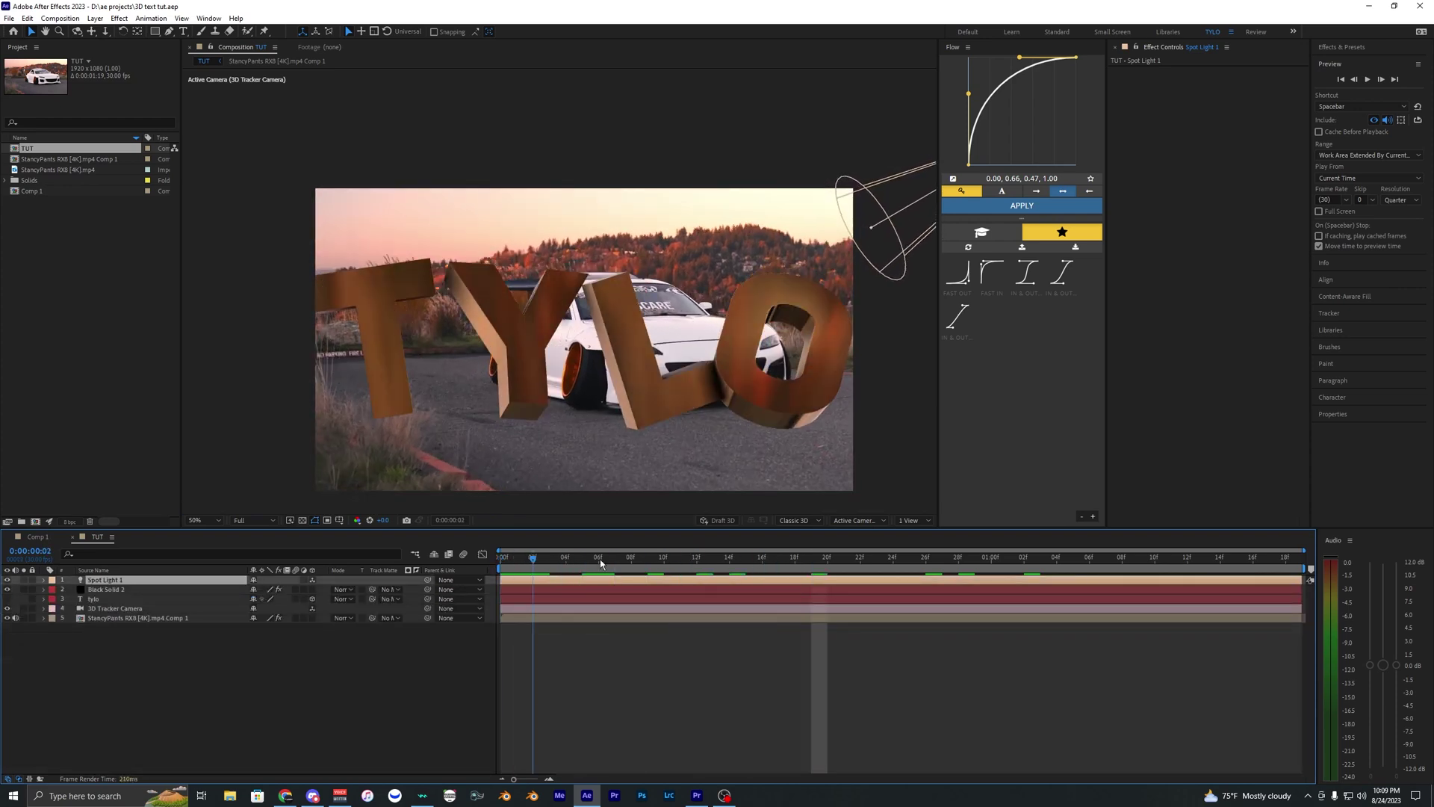
# Duplicate the Element solid layer and apply Deep Glow to the upper copy, enabling Unmult and adjusting the Exposure
pyautogui.click(155, 591)
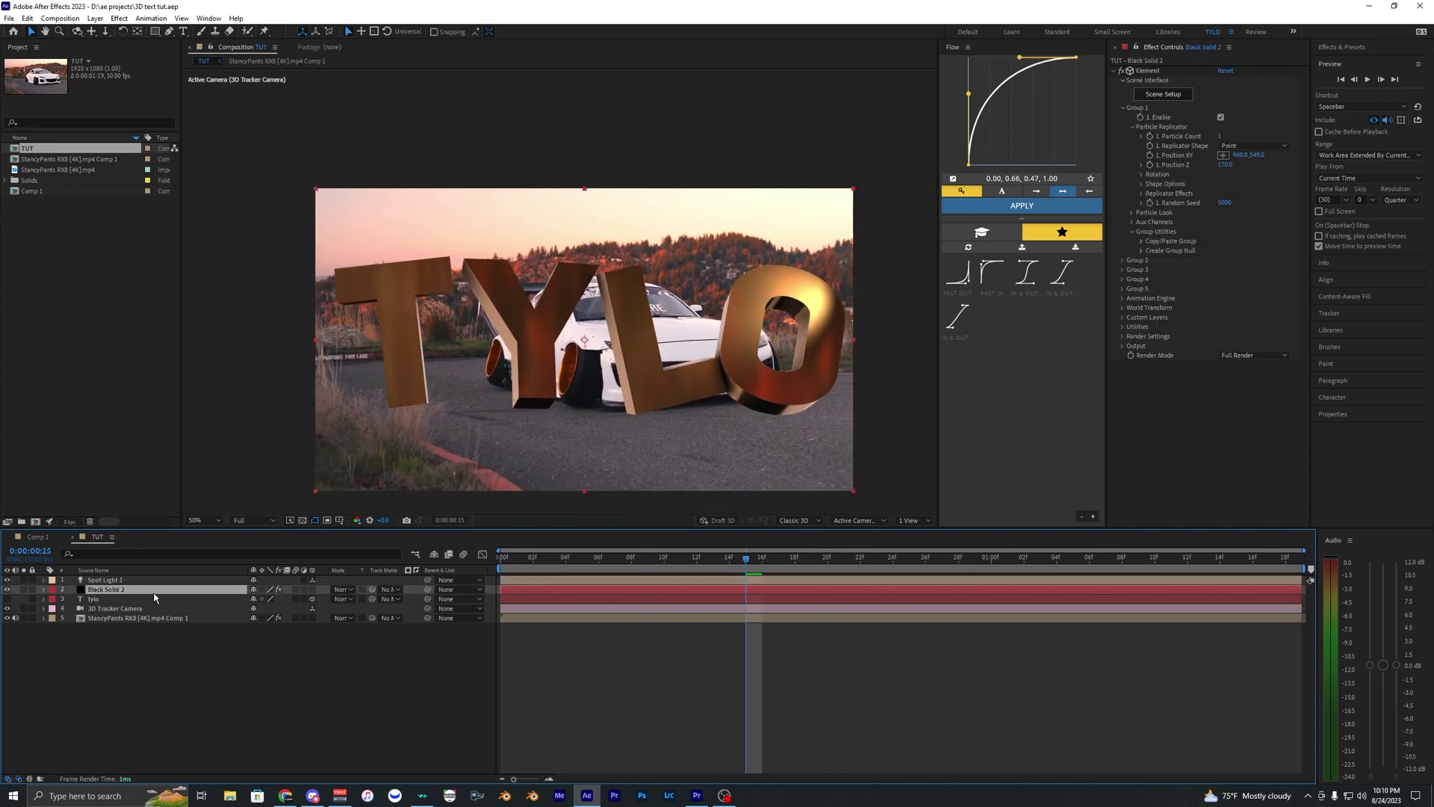
pyautogui.hotkey('ctrl', 'd')
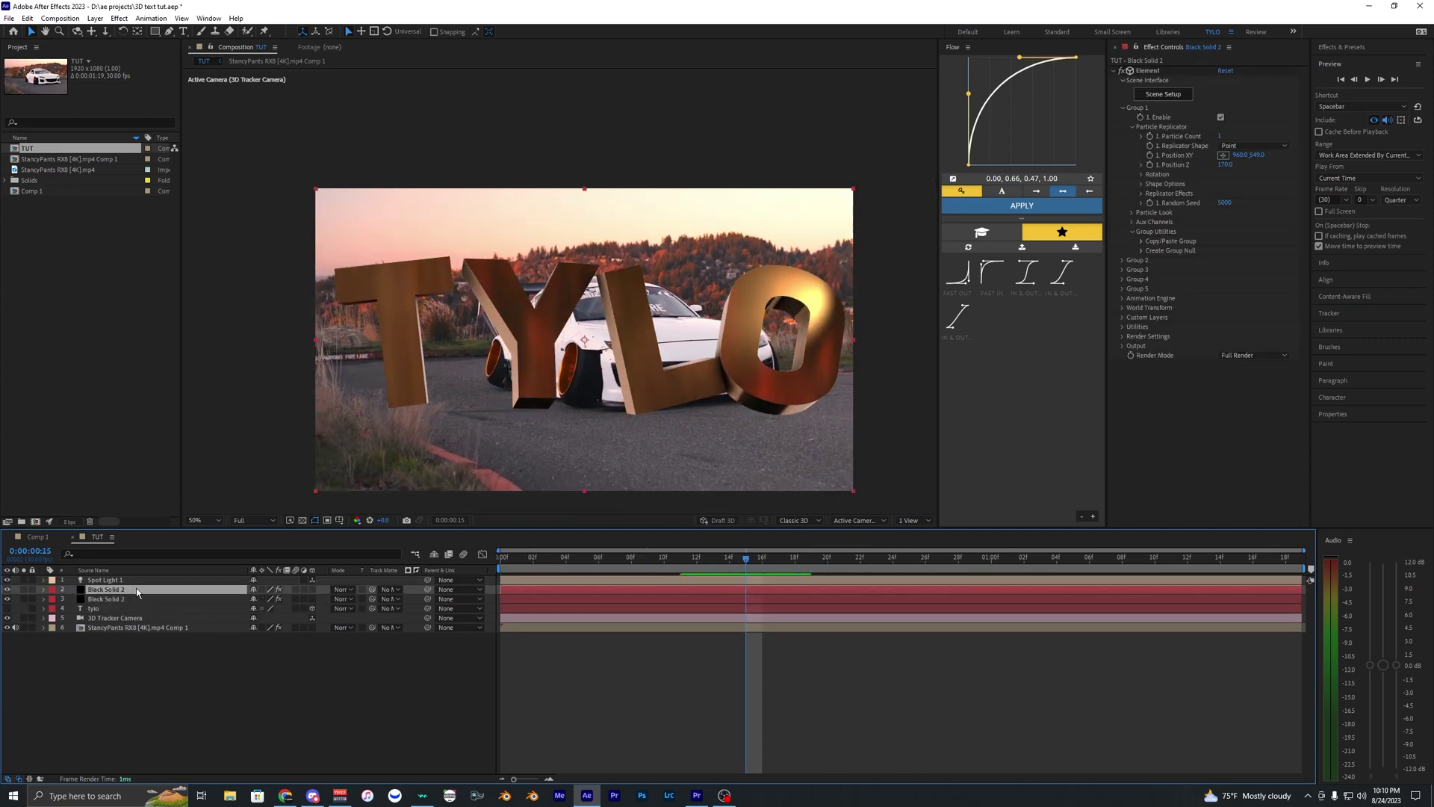
pyautogui.hotkey('ctrl', '5')
pyautogui.write('deep glow')
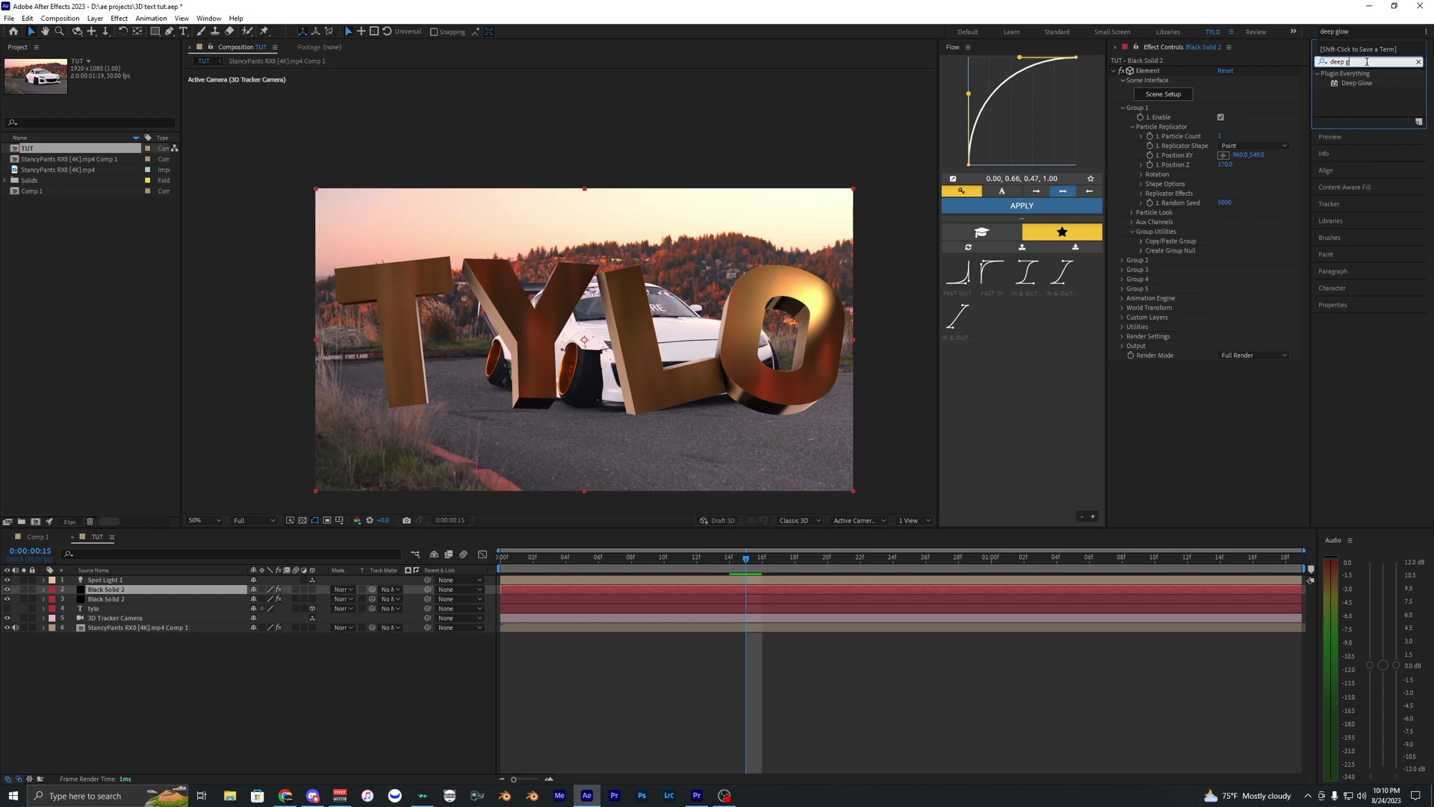
pyautogui.moveTo(1356, 83); pyautogui.dragTo(1146, 445)
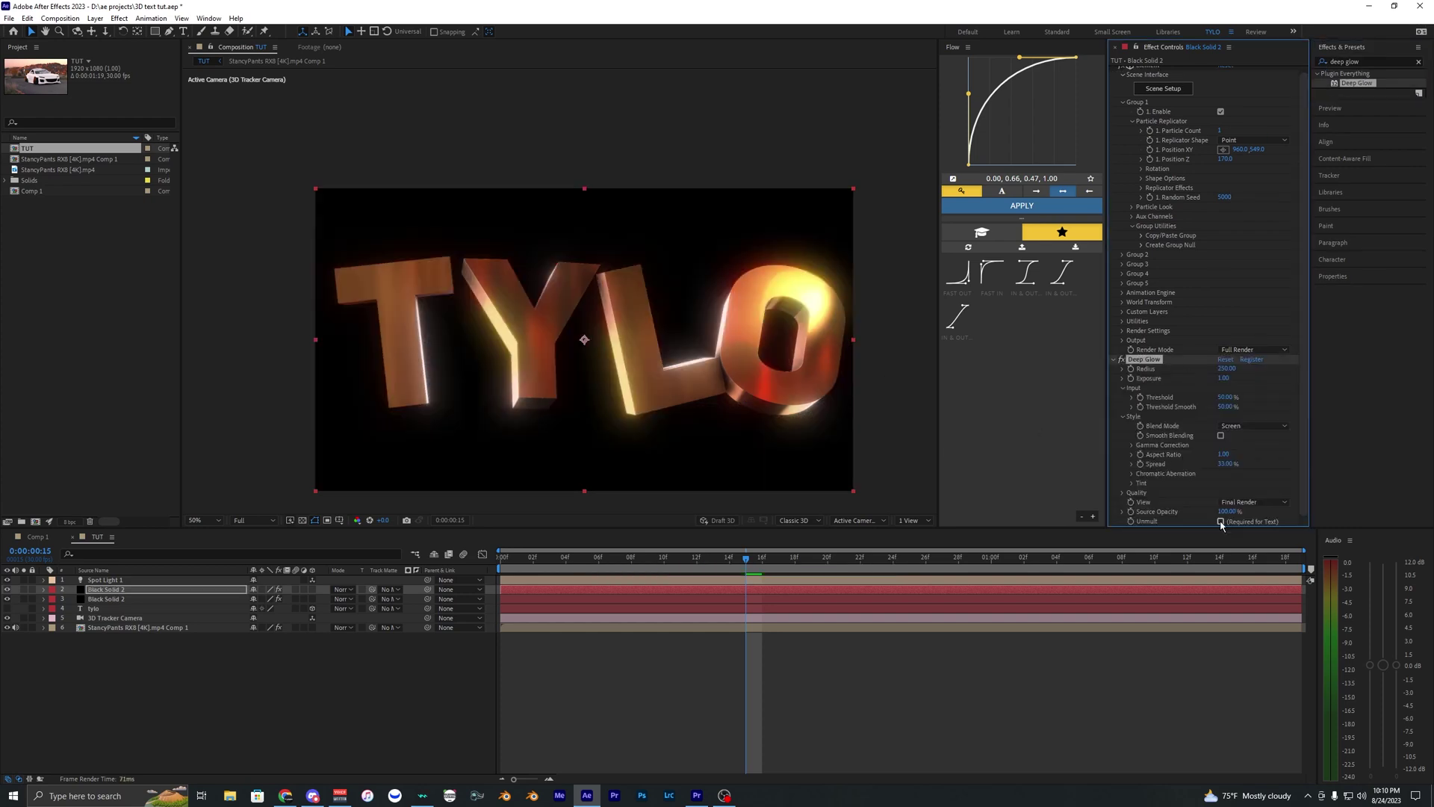
pyautogui.click(1220, 521)
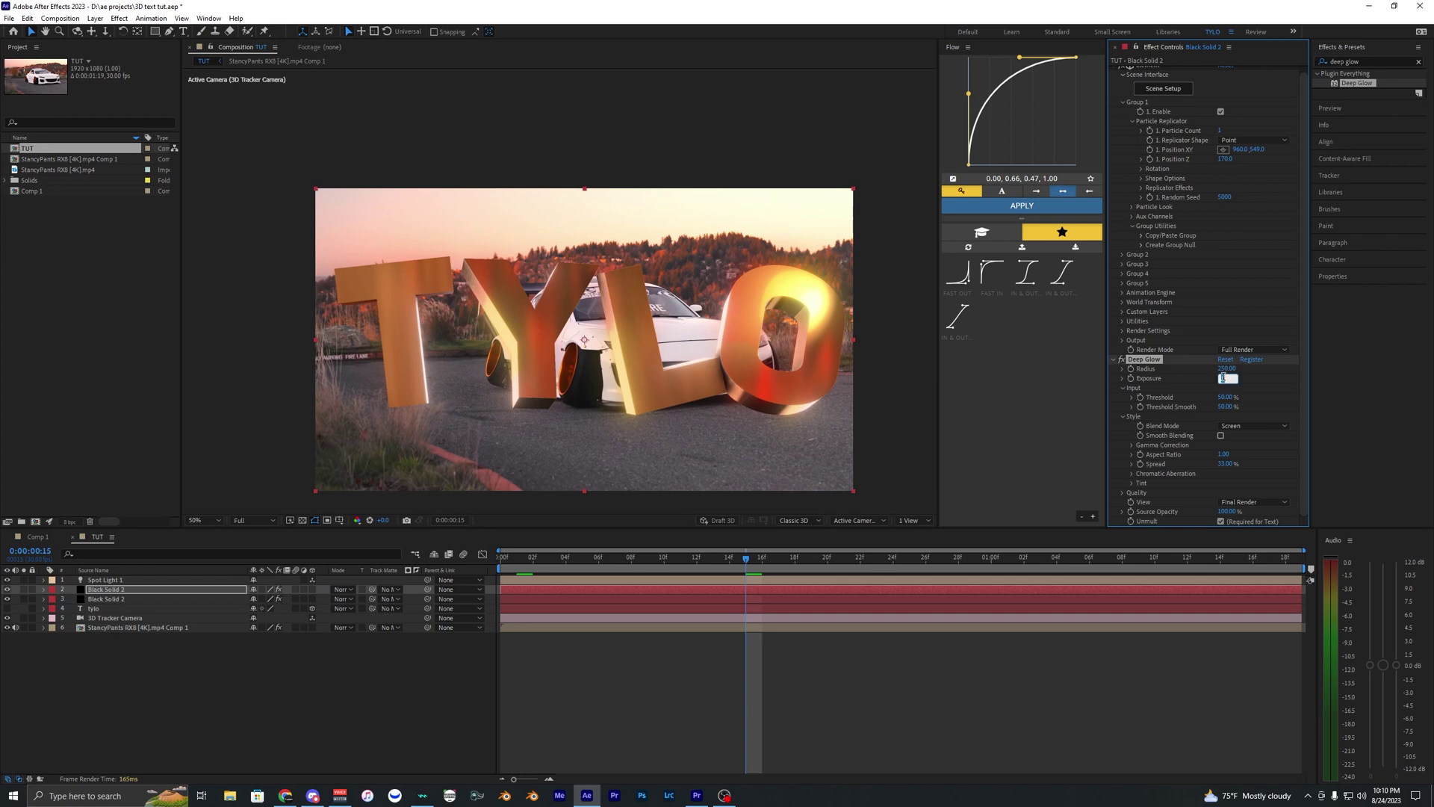
pyautogui.press('Return')
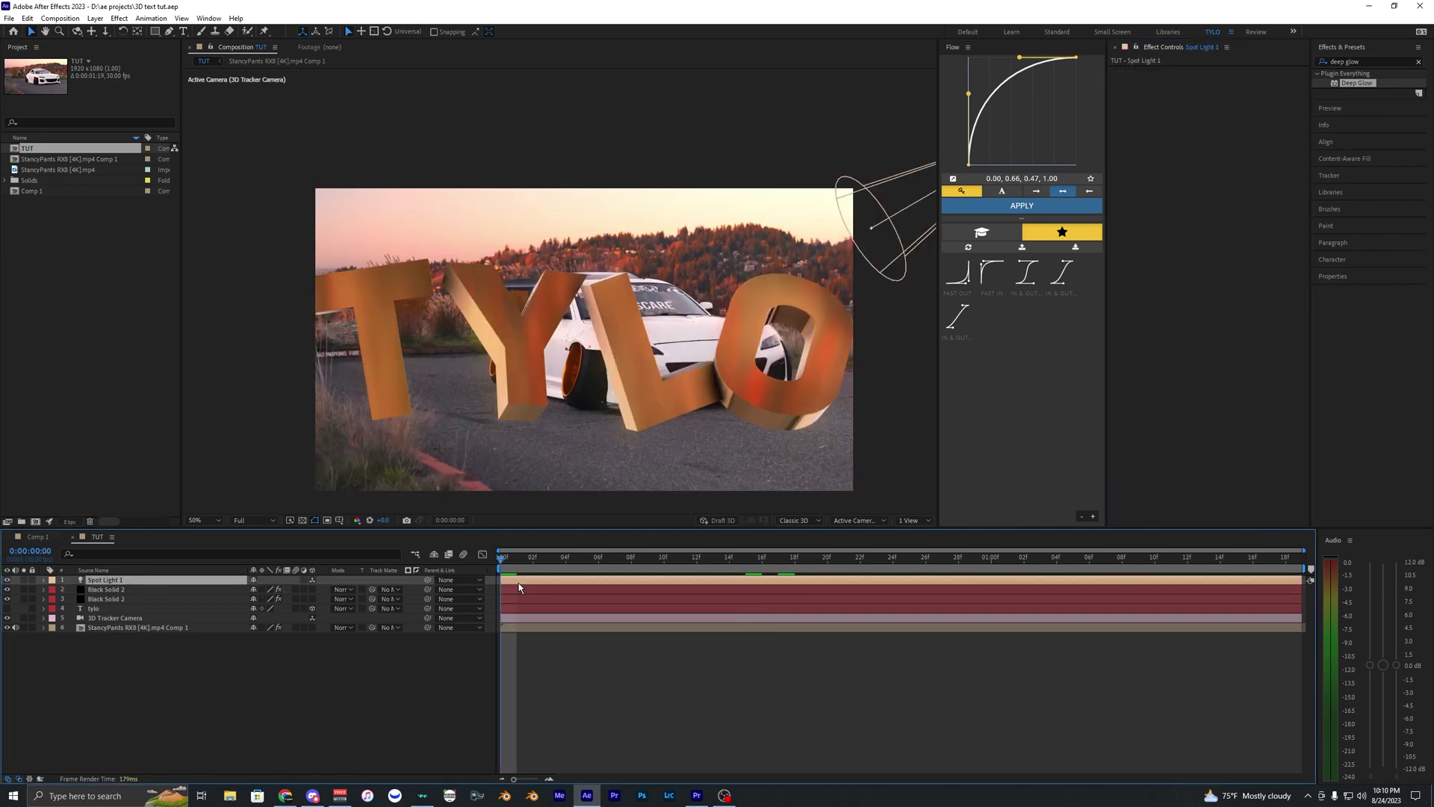
# Add an adjustment layer above all layers and apply the Trapcode Shine effect to it
pyautogui.hotkey('ctrl', 'alt', 'y')
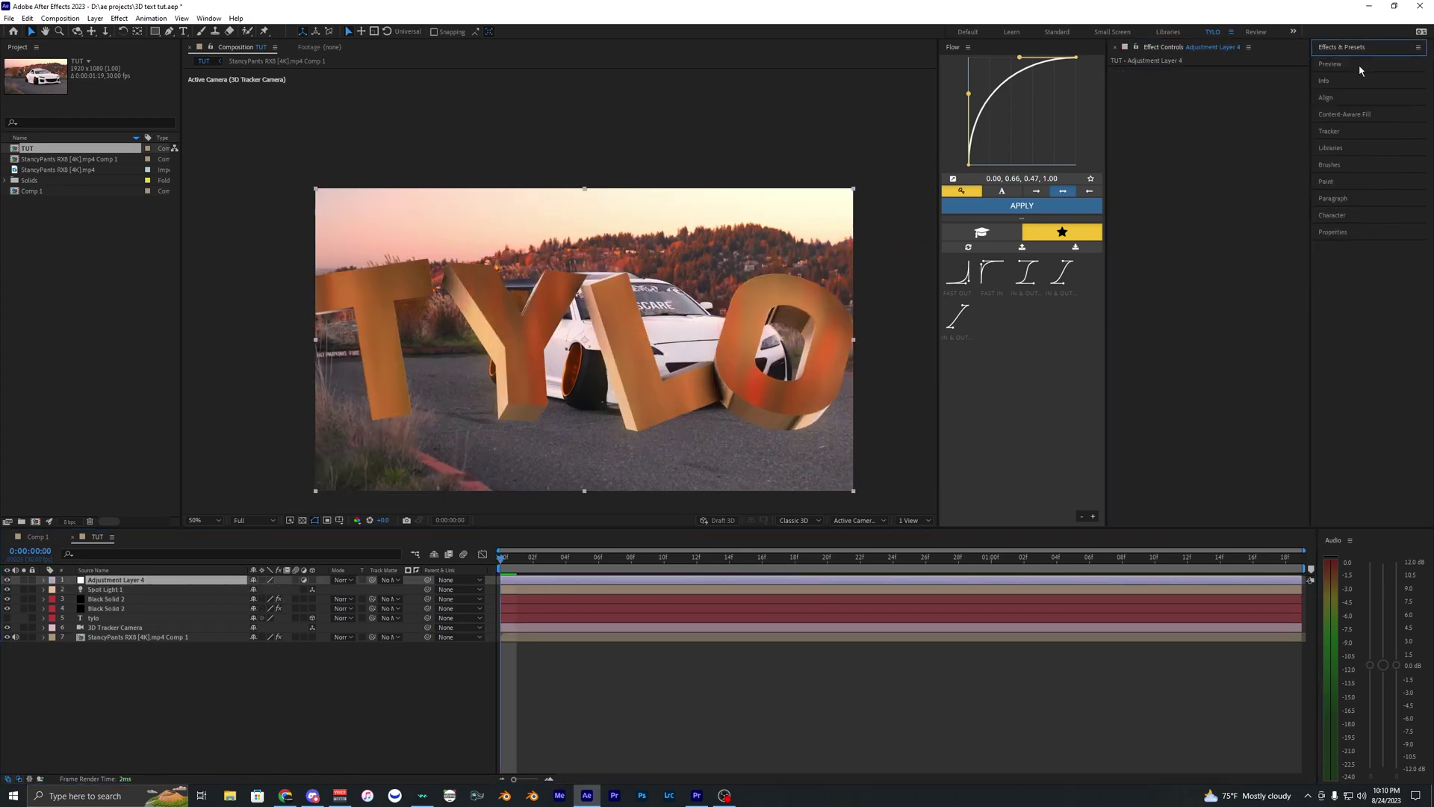
pyautogui.click(1357, 61)
pyautogui.write('shine')
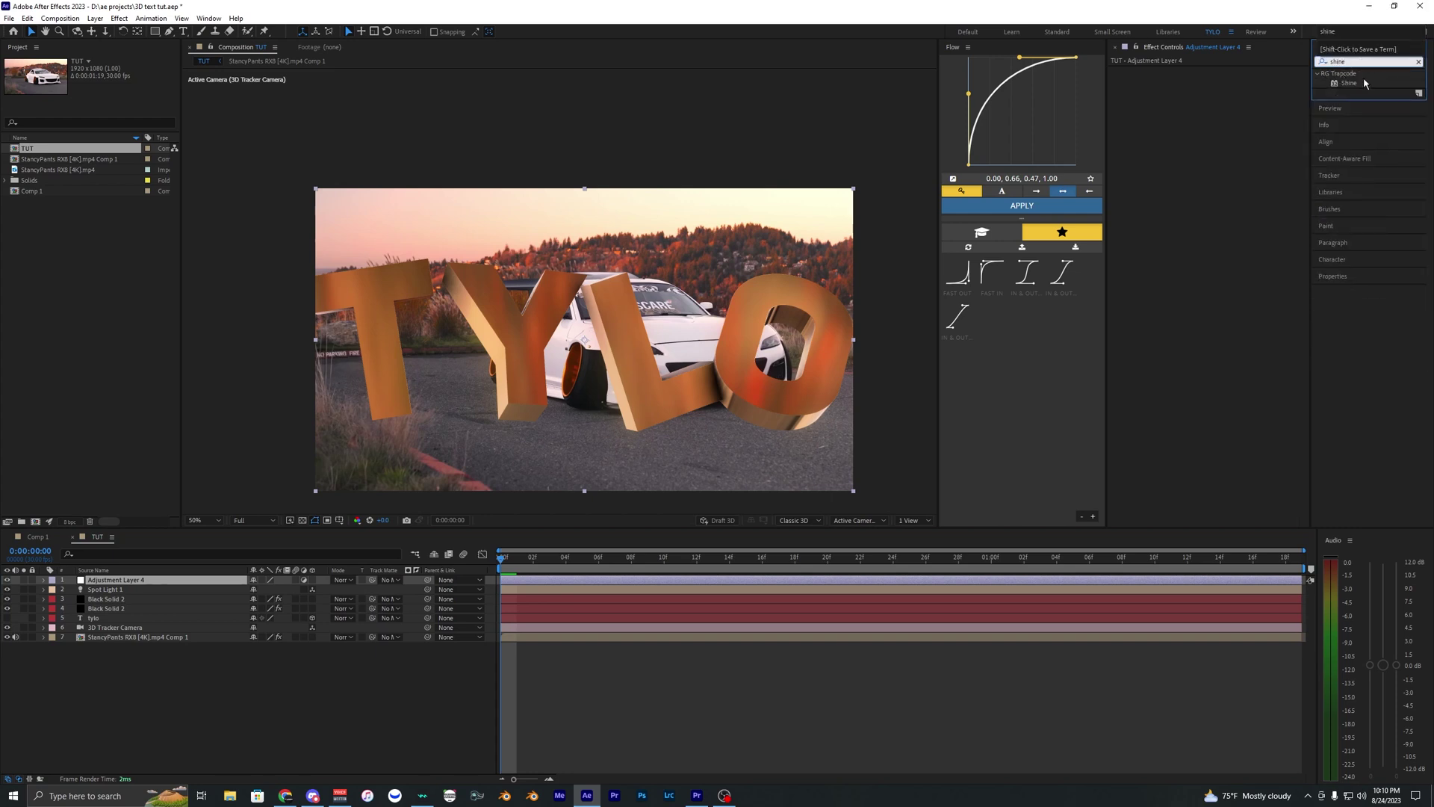
pyautogui.doubleClick(1348, 83)
pyautogui.click(461, 576)
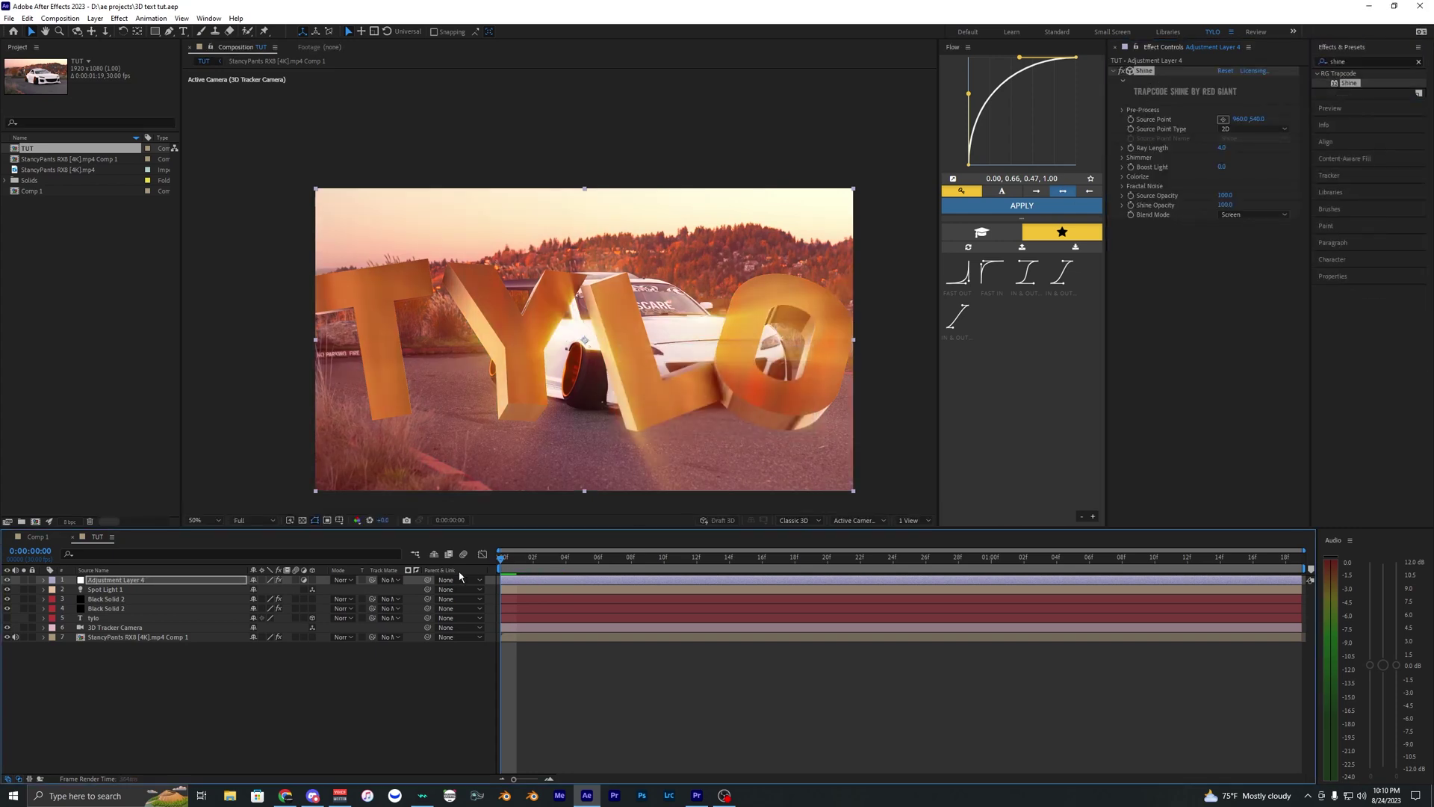
pyautogui.click(508, 580)
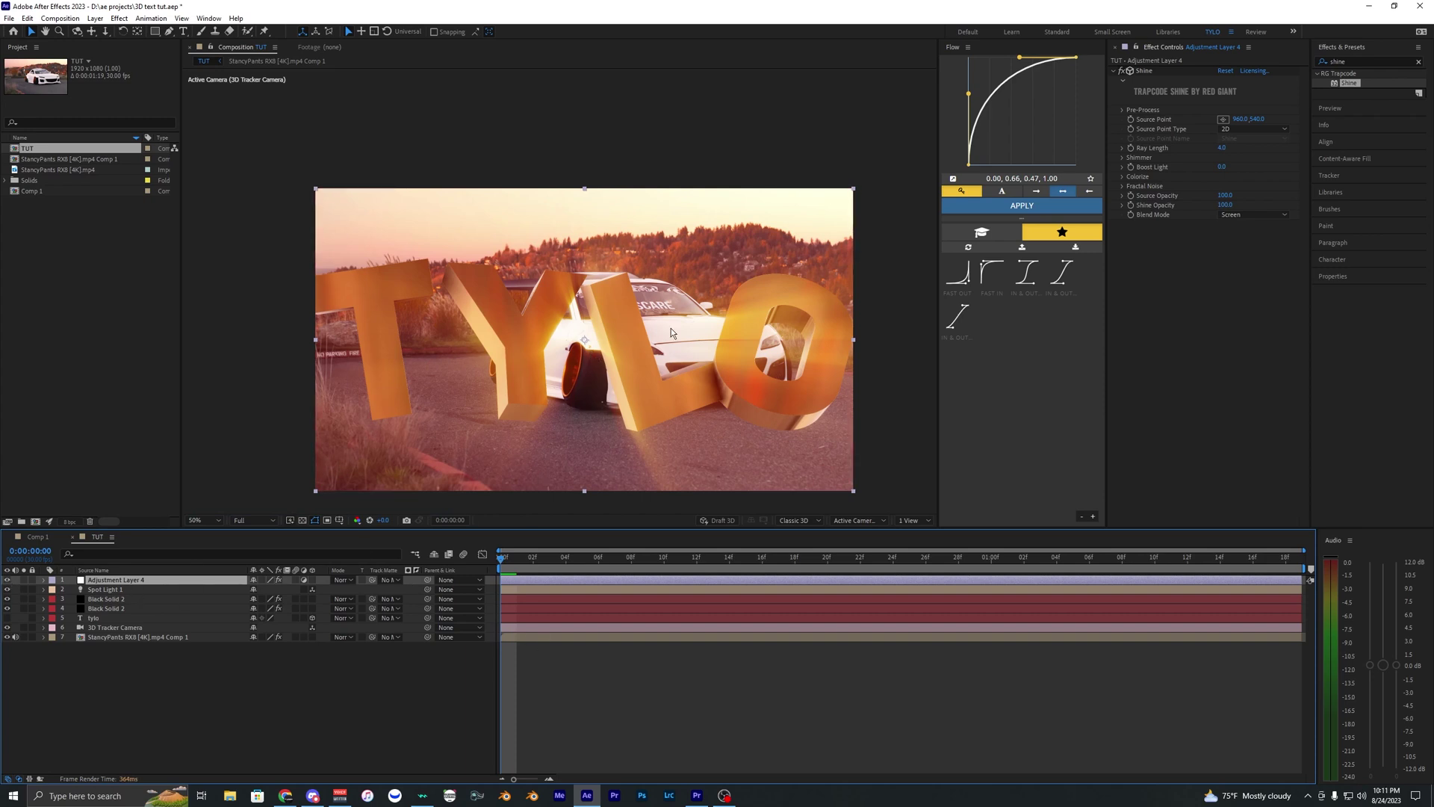
# Move the Shine source point up and to the right, to about 1000, 400
pyautogui.click(1399, 59)
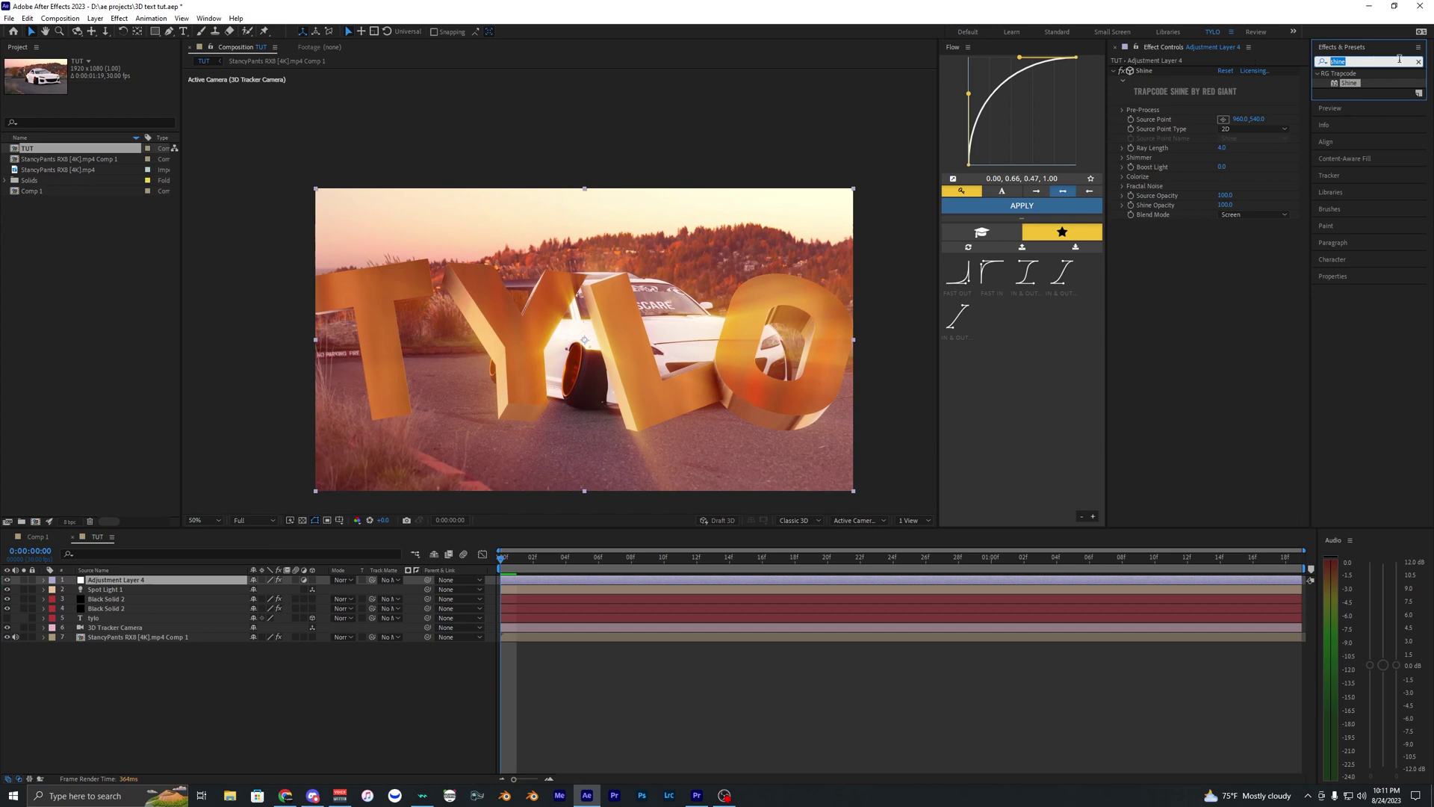
pyautogui.click(1201, 335)
pyautogui.click(1144, 71)
pyautogui.moveTo(585, 339); pyautogui.dragTo(623, 296)
# Set Shine's Colorize mode to One Color with the orange FF8E00, and save the project
pyautogui.click(1122, 177)
pyautogui.click(1255, 186)
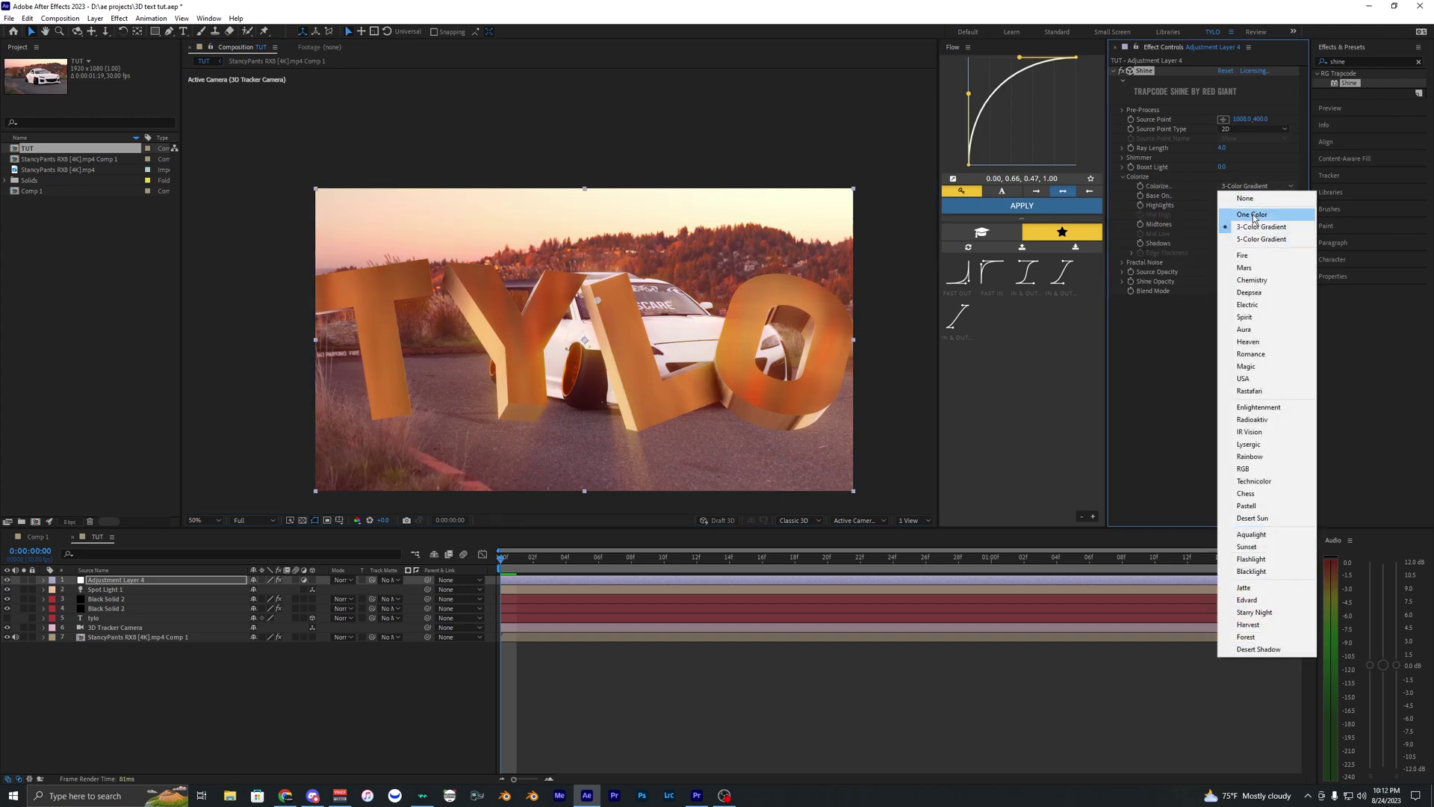
pyautogui.click(1253, 215)
pyautogui.click(1224, 225)
pyautogui.moveTo(879, 405); pyautogui.dragTo(891, 375)
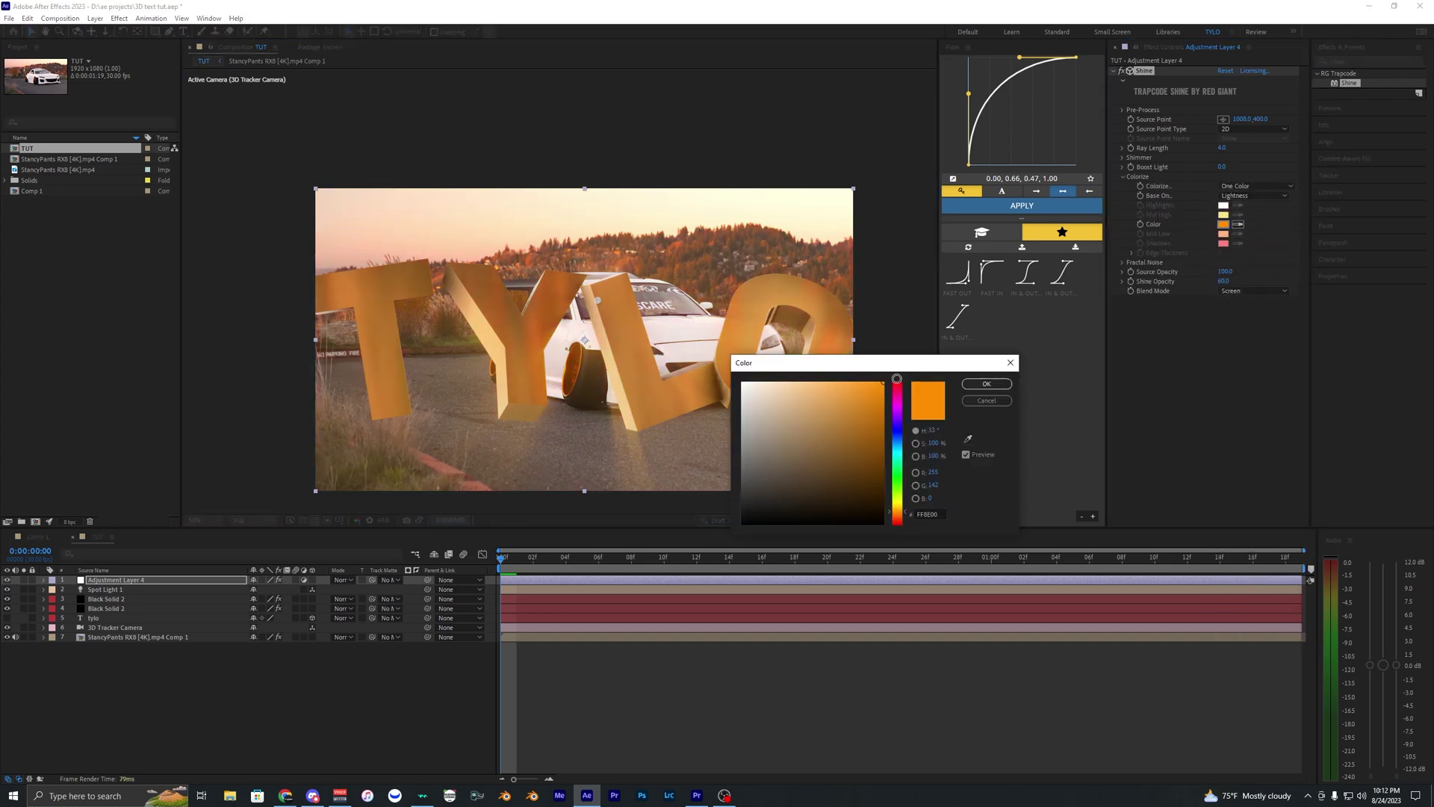
pyautogui.click(984, 384)
pyautogui.click(599, 332)
pyautogui.hotkey('ctrl', 's')
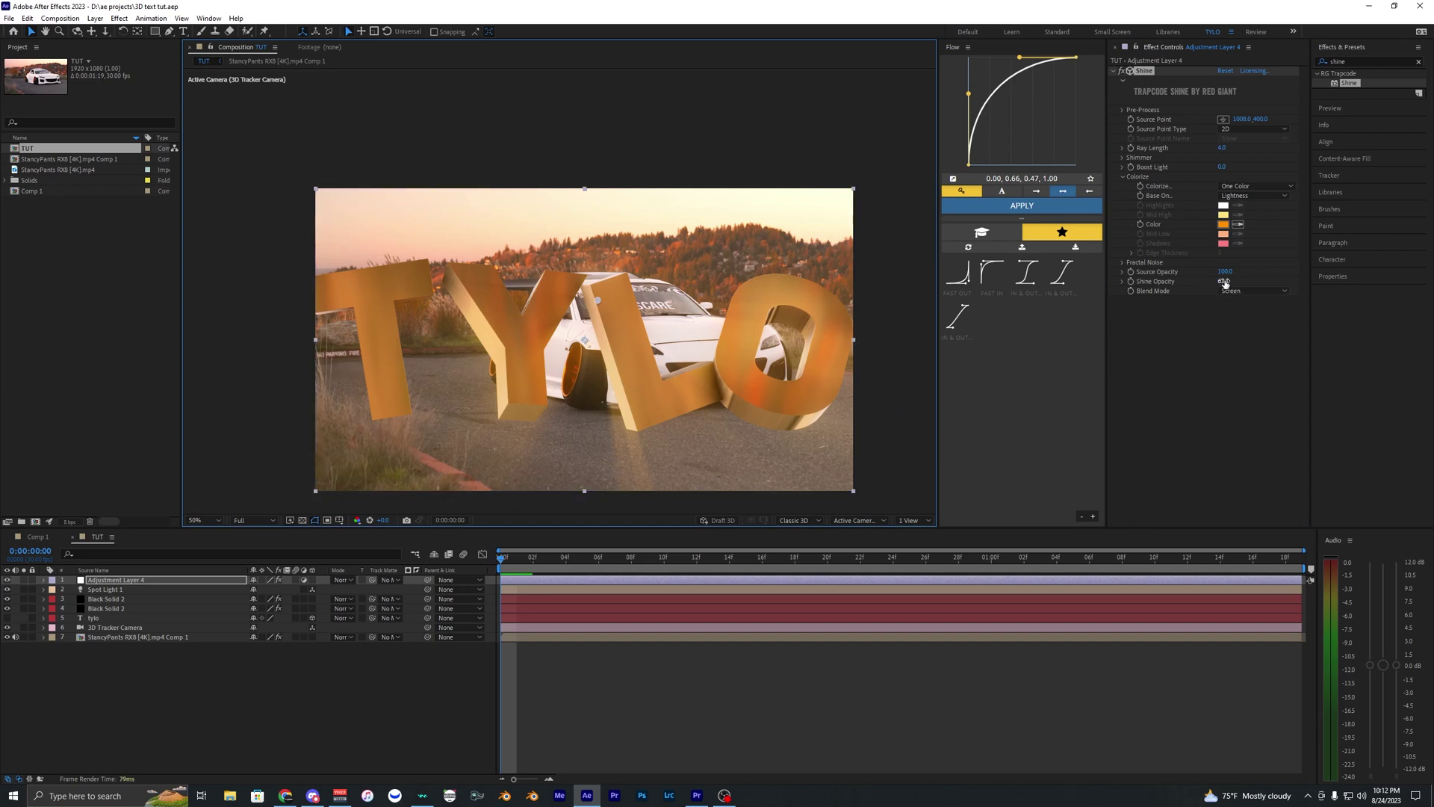
# Scrub back to the first frame and compare the image with Adjustment Layers 2 and 3 hidden and shown
pyautogui.moveTo(513, 559); pyautogui.dragTo(480, 563)
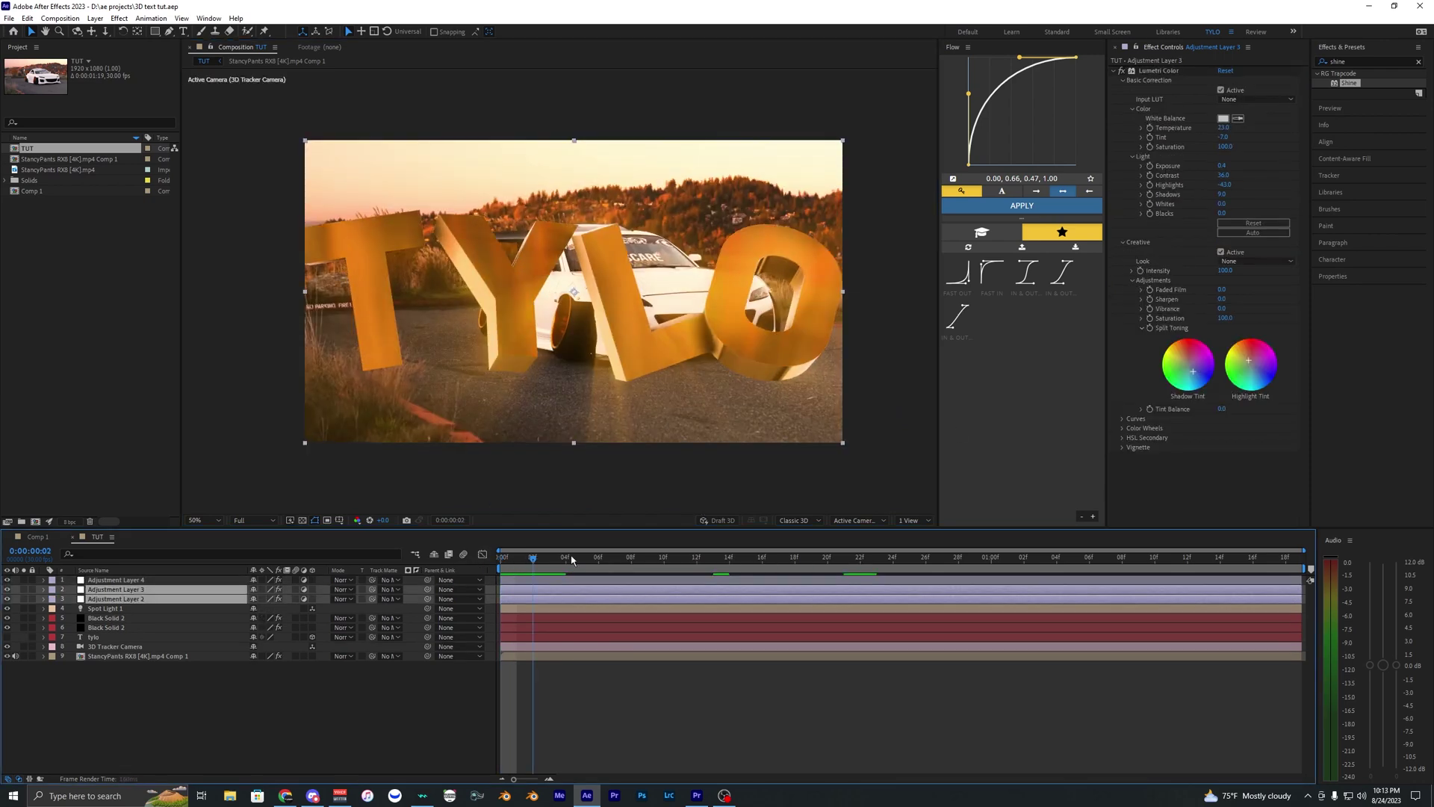
pyautogui.moveTo(570, 557); pyautogui.dragTo(420, 570)
pyautogui.moveTo(7, 590); pyautogui.dragTo(9, 599)
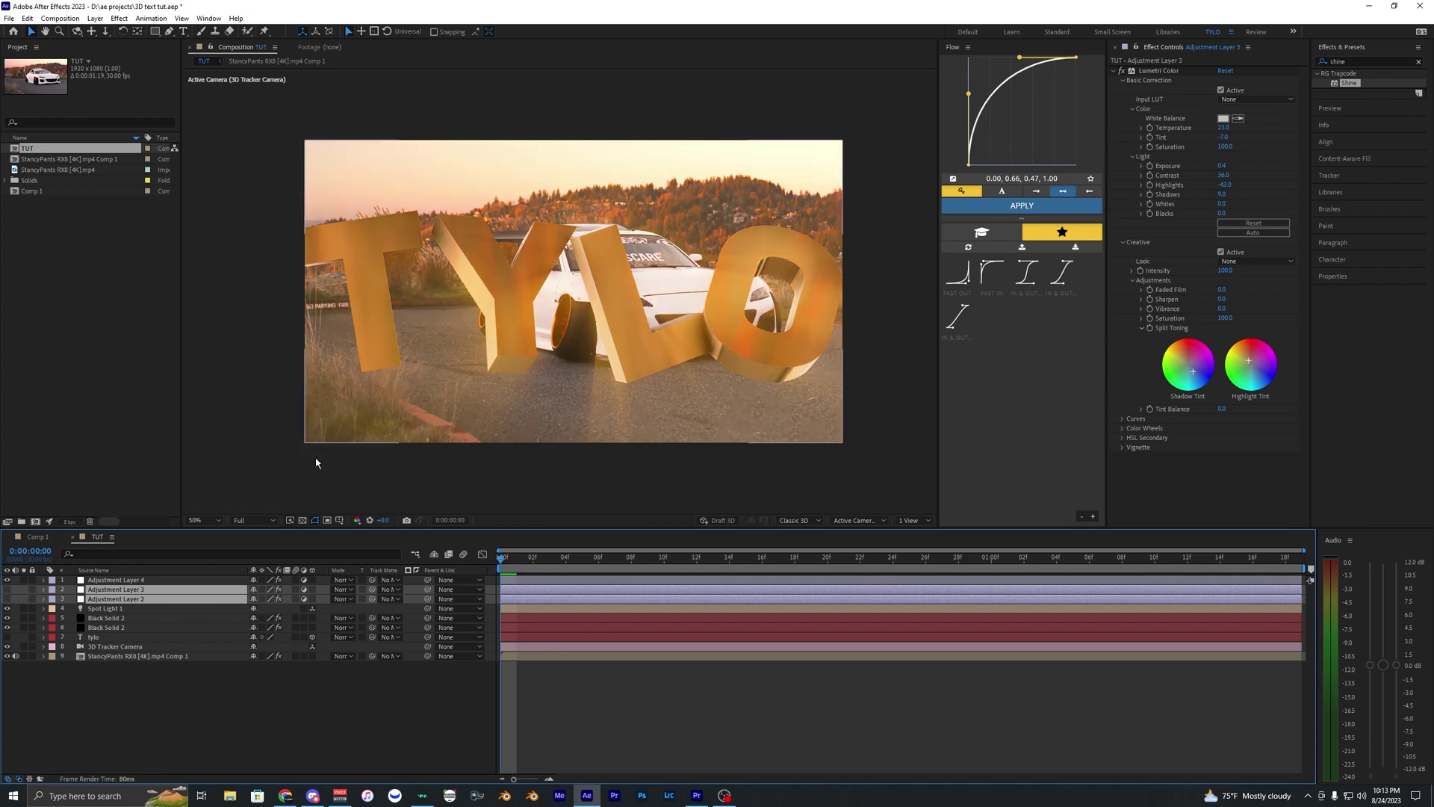
pyautogui.moveTo(7, 599); pyautogui.dragTo(8, 590)
pyautogui.click(586, 736)
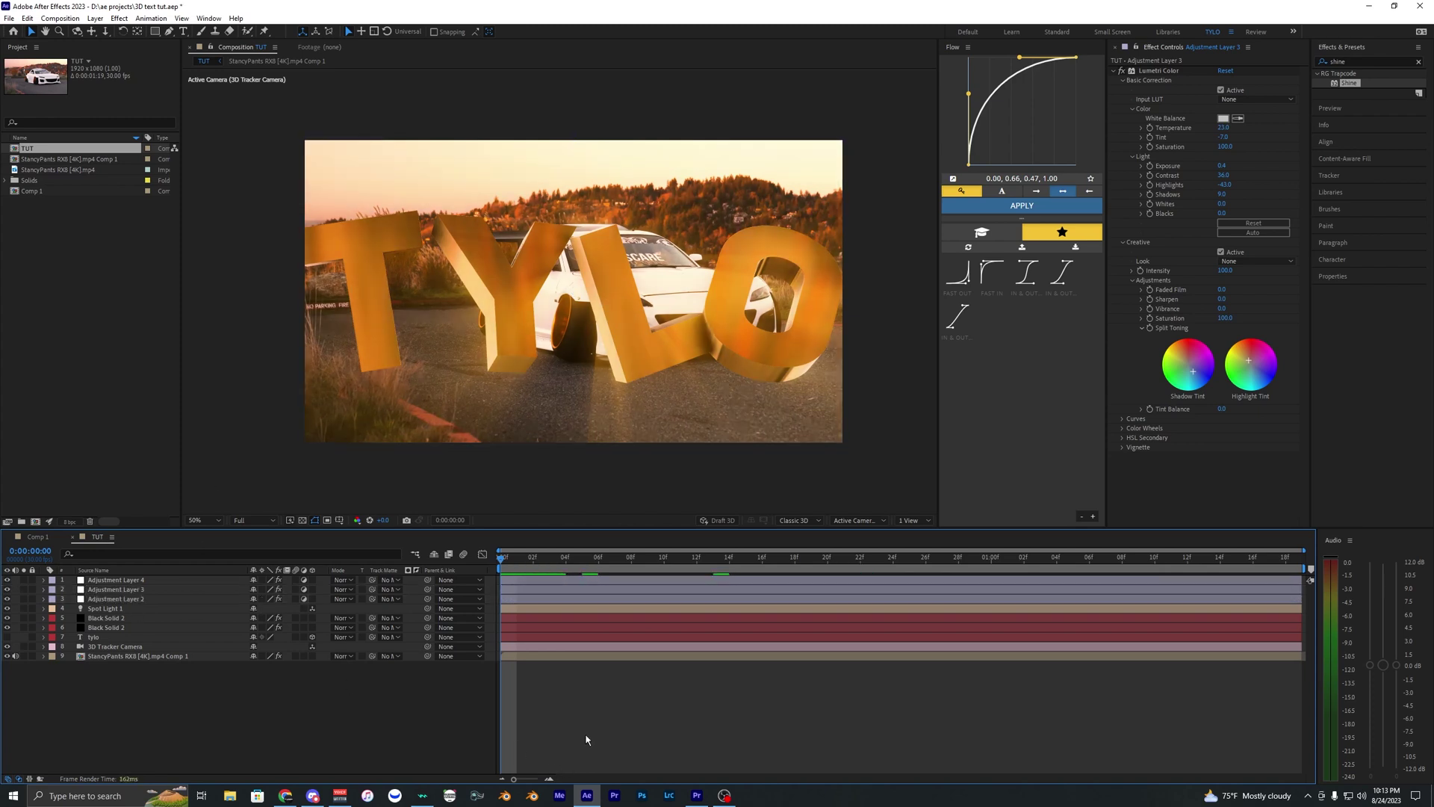
# Inspect the Apply Color LUT and Lumetri Color effects on the two grading layers, toggling Lumetri Color off and on
pyautogui.click(702, 598)
pyautogui.moveTo(1150, 71); pyautogui.dragTo(320, 532)
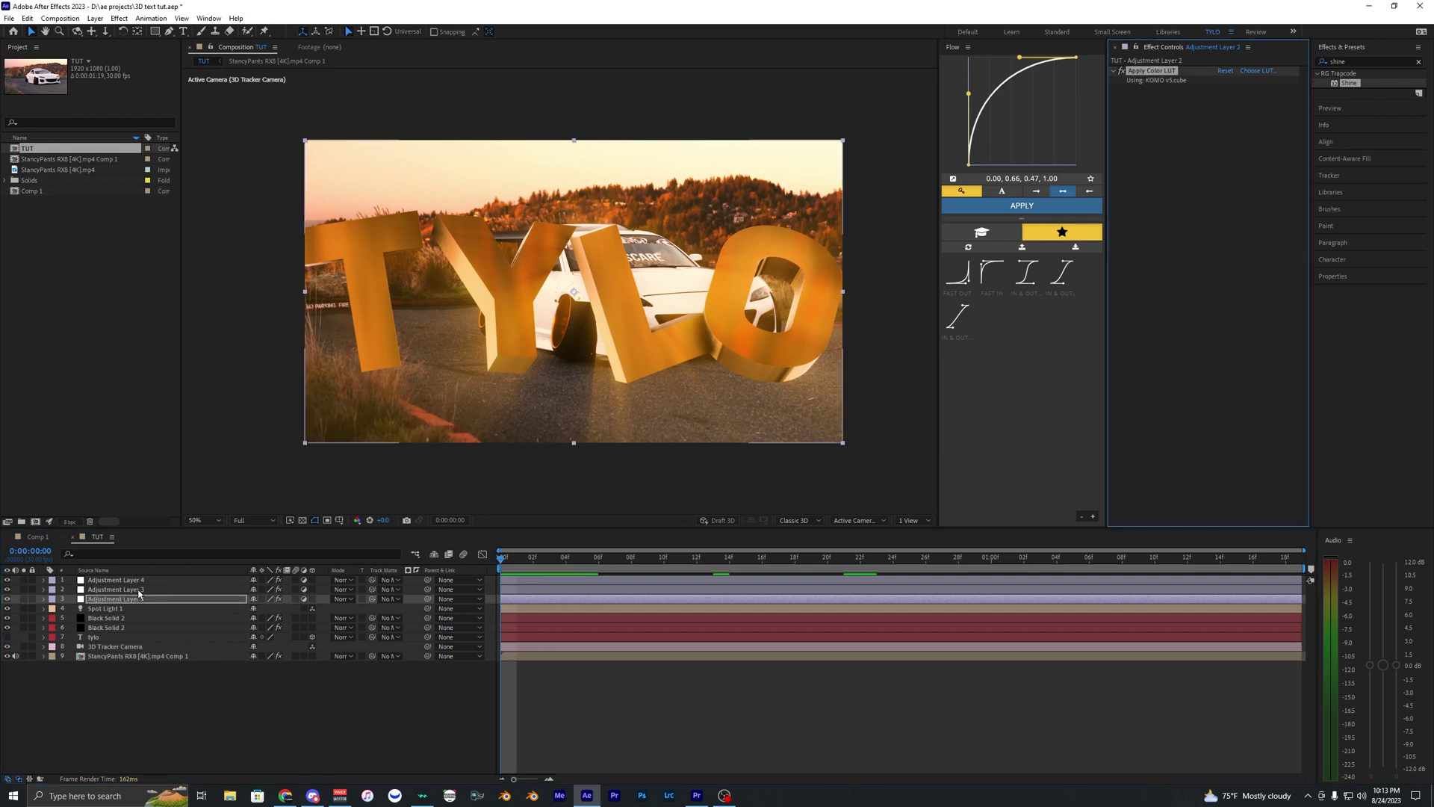
pyautogui.hotkey('ctrl', 'Up')
pyautogui.click(1122, 71)
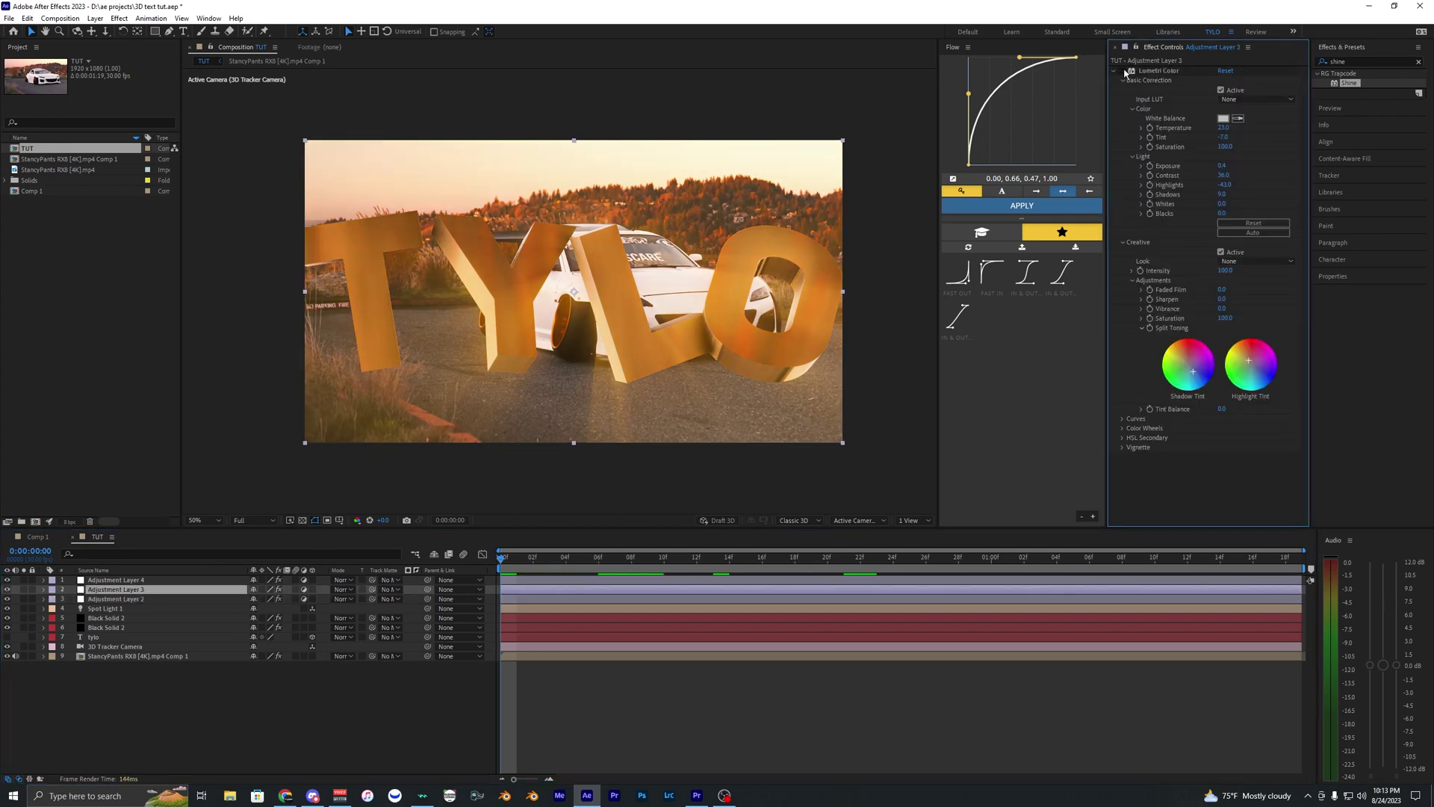
pyautogui.click(1123, 71)
# Preview the color-graded text animation several times from the start of the composition
pyautogui.click(569, 692)
pyautogui.press('space')
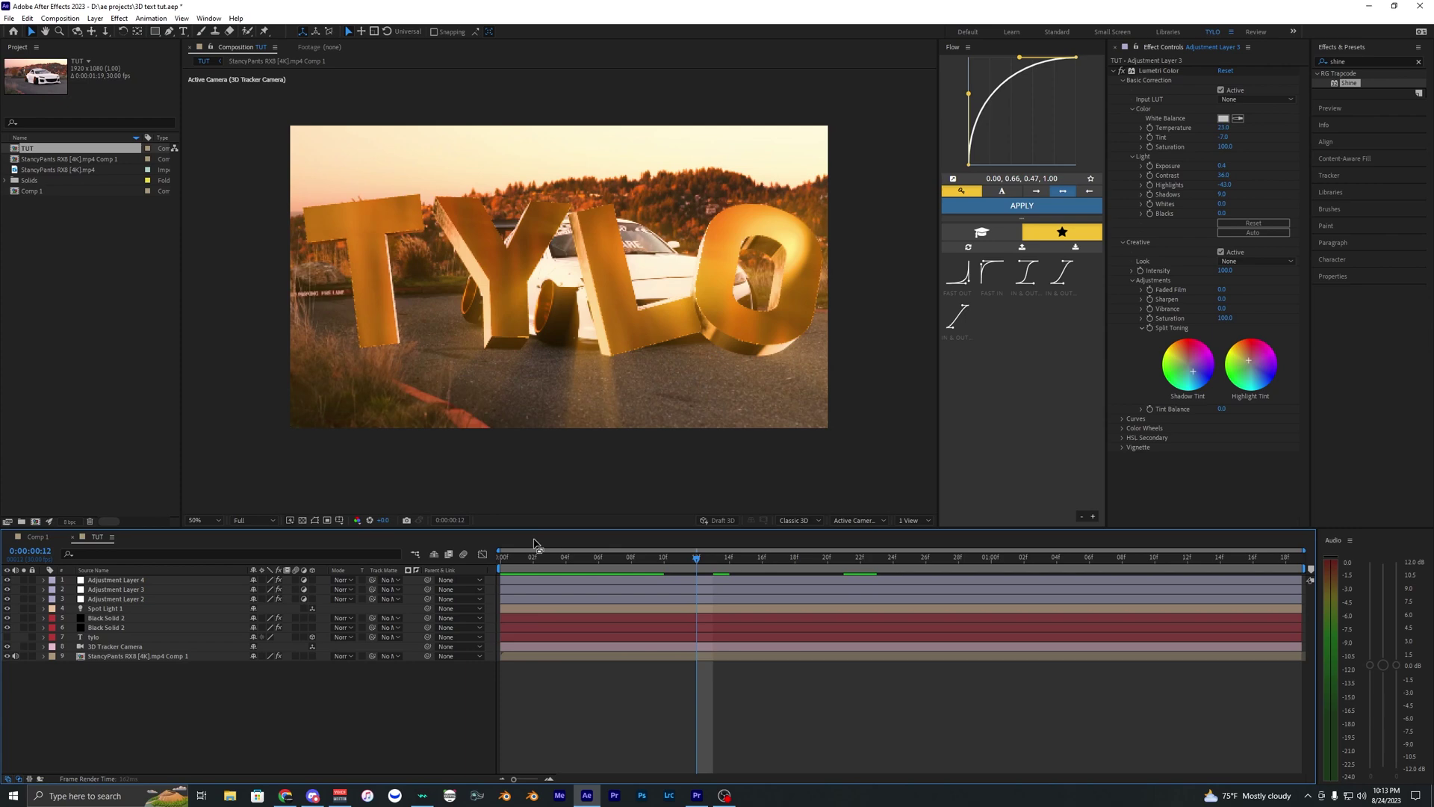
pyautogui.press('space')
pyautogui.moveTo(520, 345); pyautogui.dragTo(515, 360)
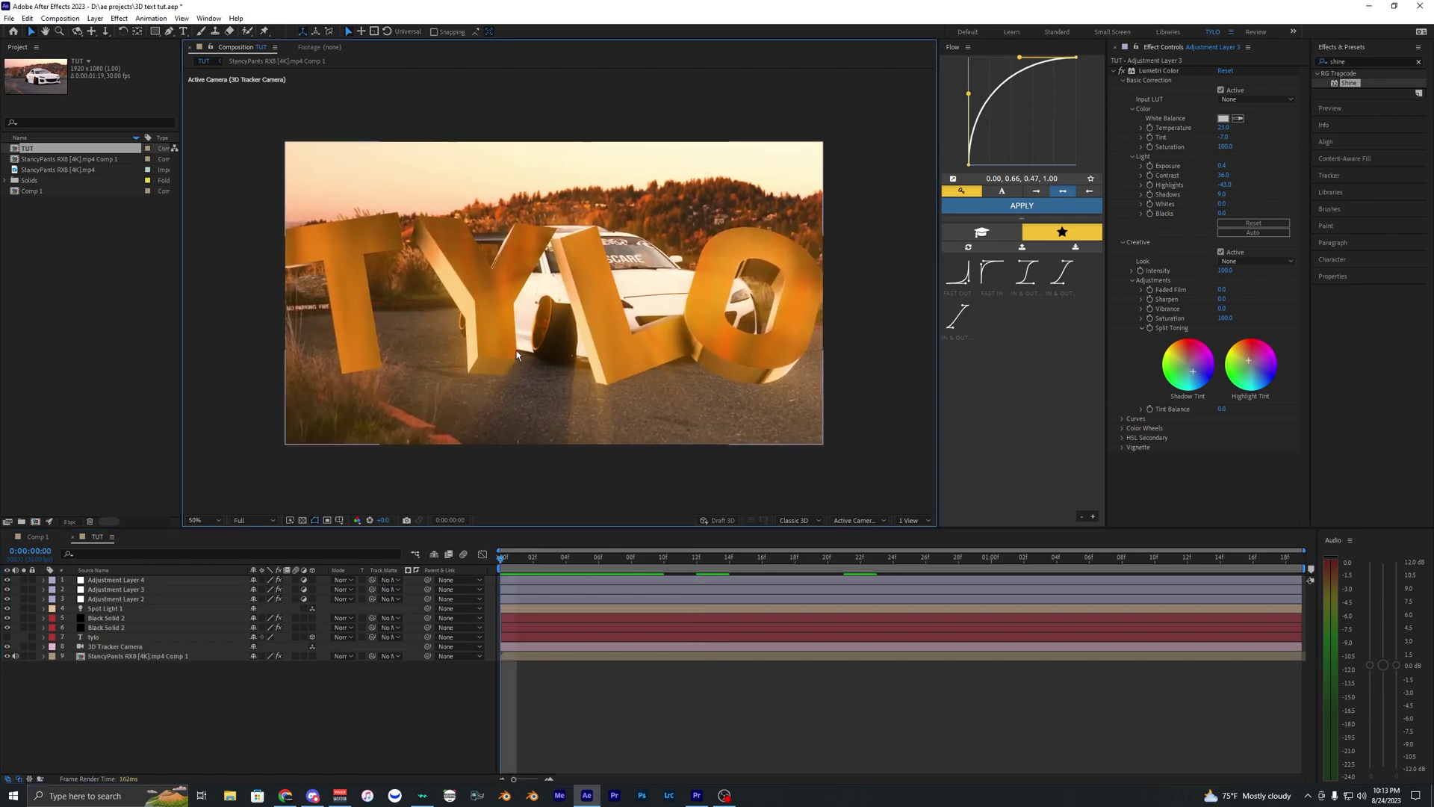
pyautogui.scroll(-2, 551, 382)
pyautogui.press('space')
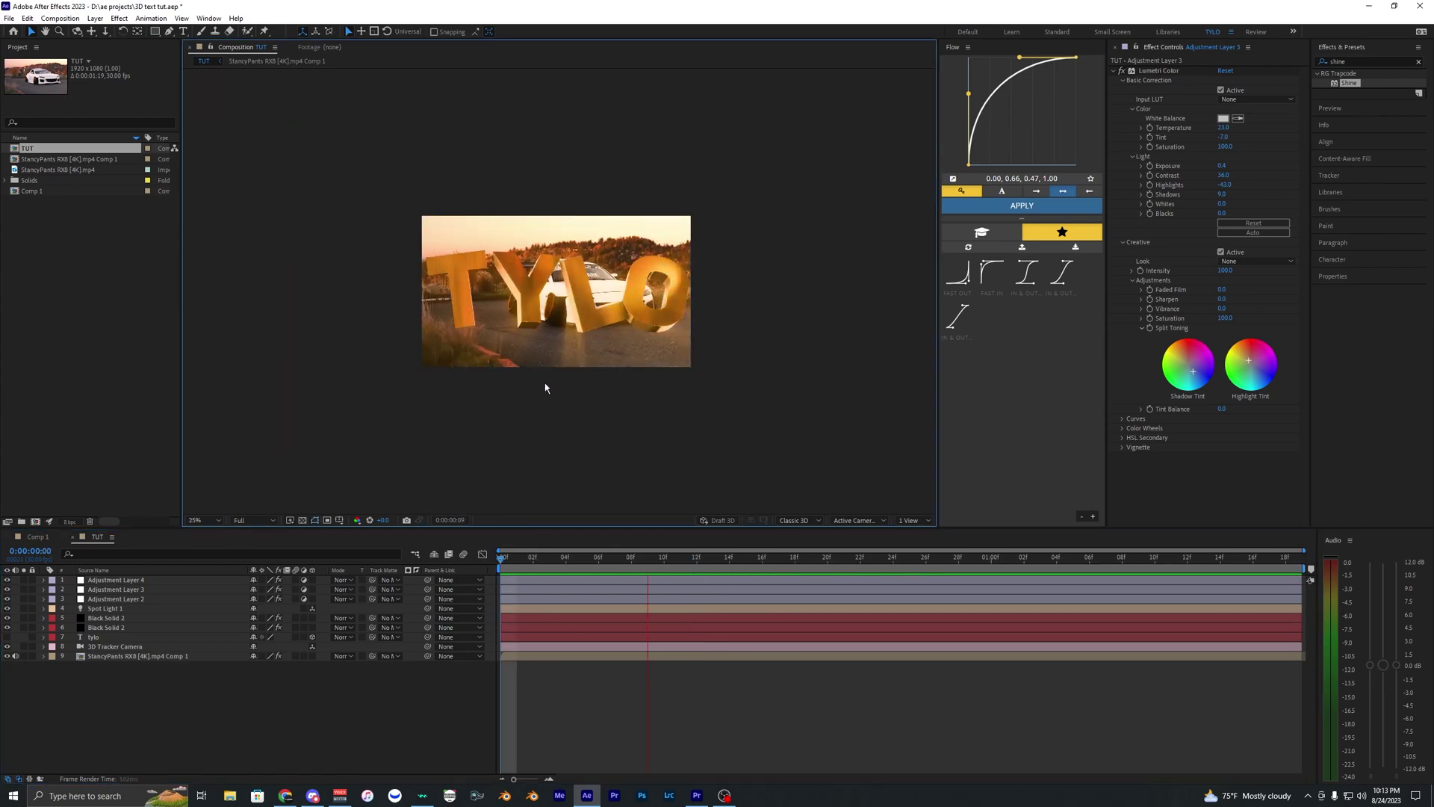
pyautogui.press('space')
pyautogui.moveTo(544, 561); pyautogui.dragTo(501, 562)
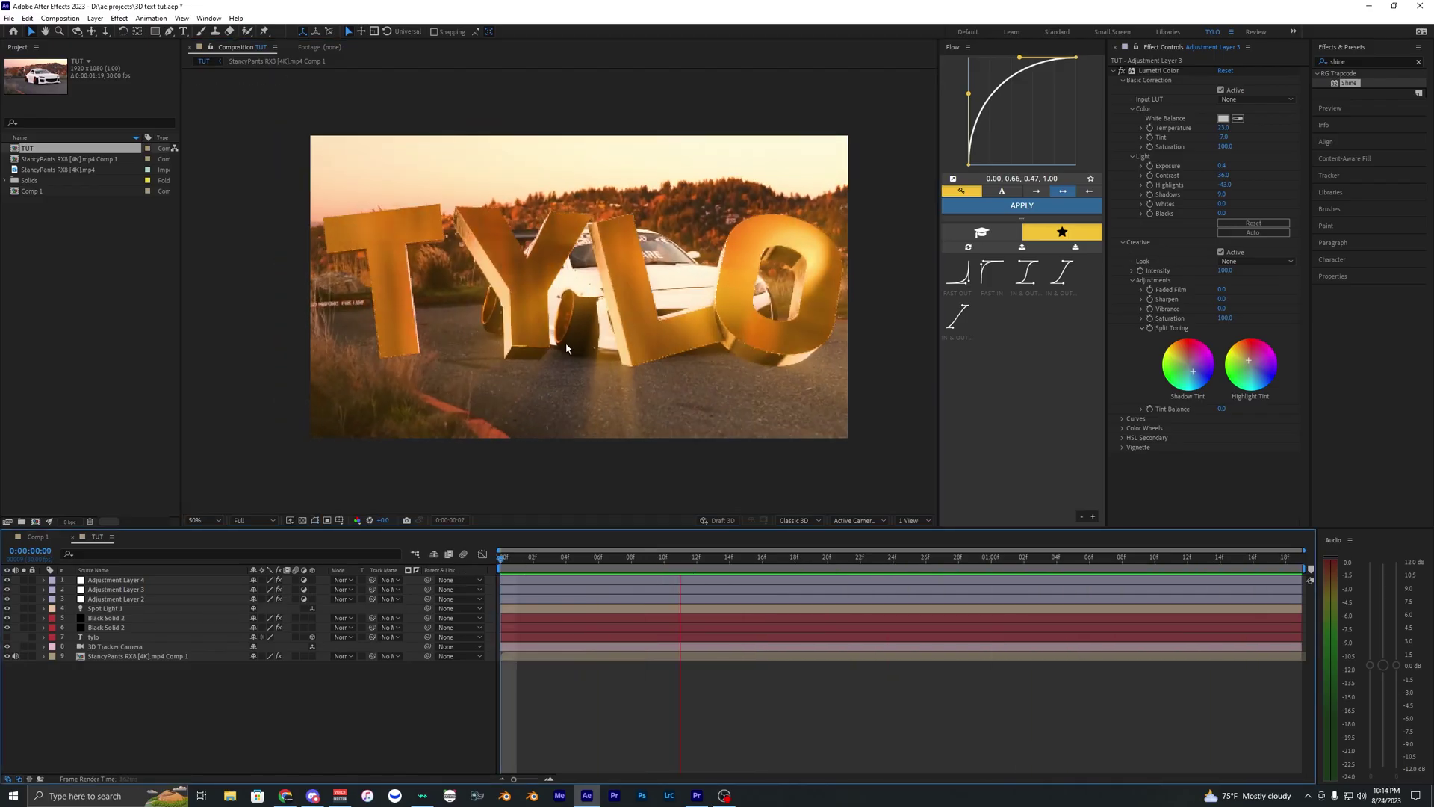
pyautogui.click(522, 564)
pyautogui.press('space')
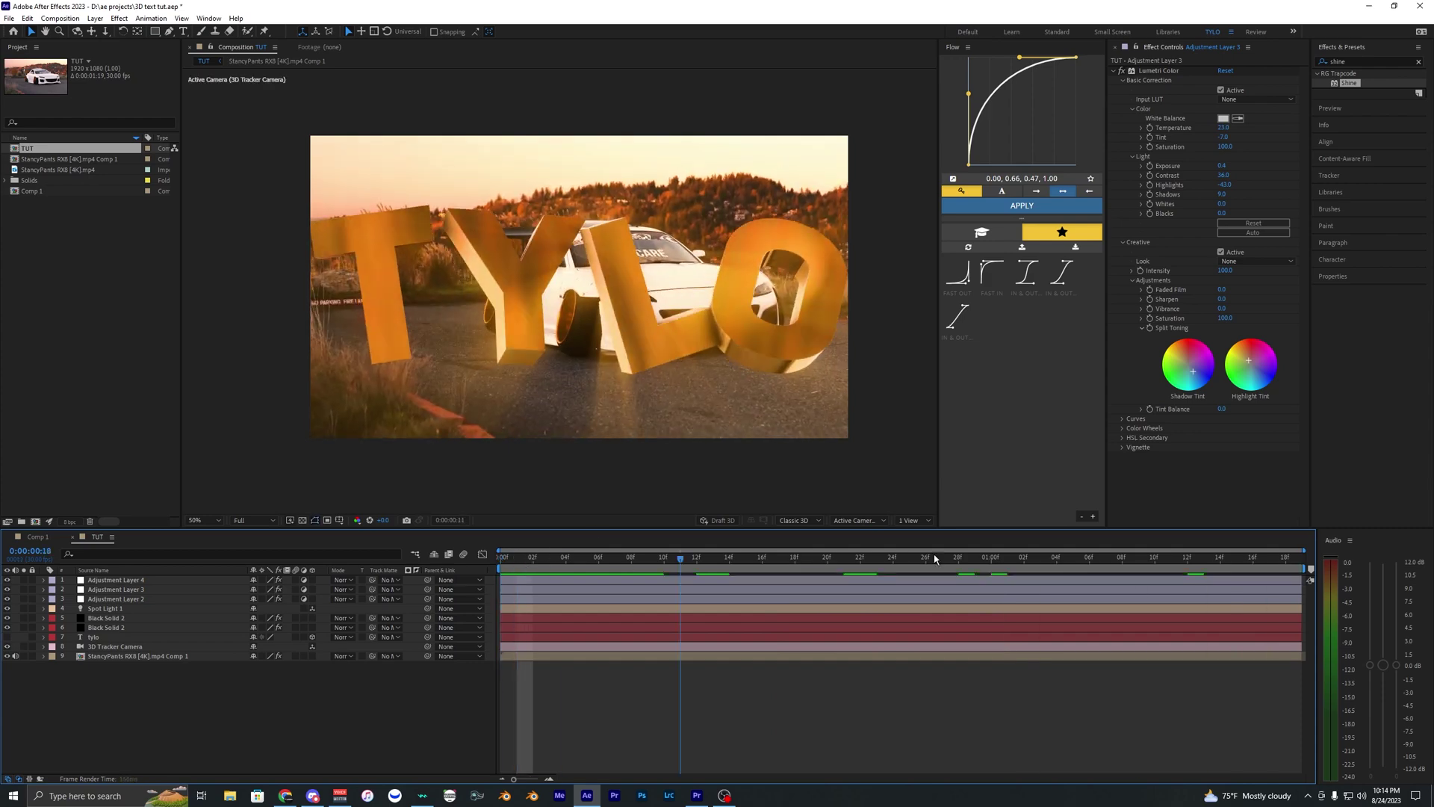